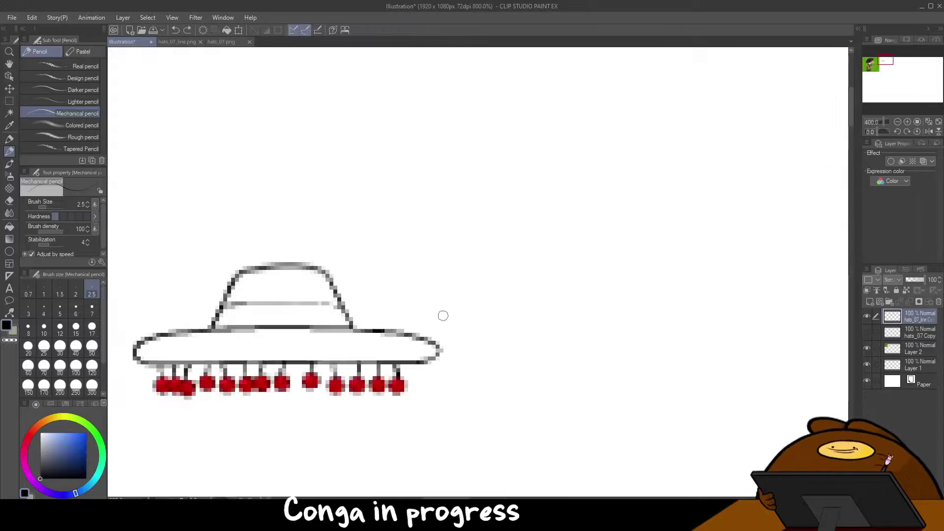
# - Draw the hatband's upper line and a ragged ribbon tail beside the crown with the 2.5 mechanical pencil, undoing stray strokes
pyautogui.scroll(-7, 274, 292)
pyautogui.moveTo(310, 264); pyautogui.dragTo(605, 175)
pyautogui.scroll(7, 585, 186)
pyautogui.moveTo(554, 292); pyautogui.dragTo(562, 311)
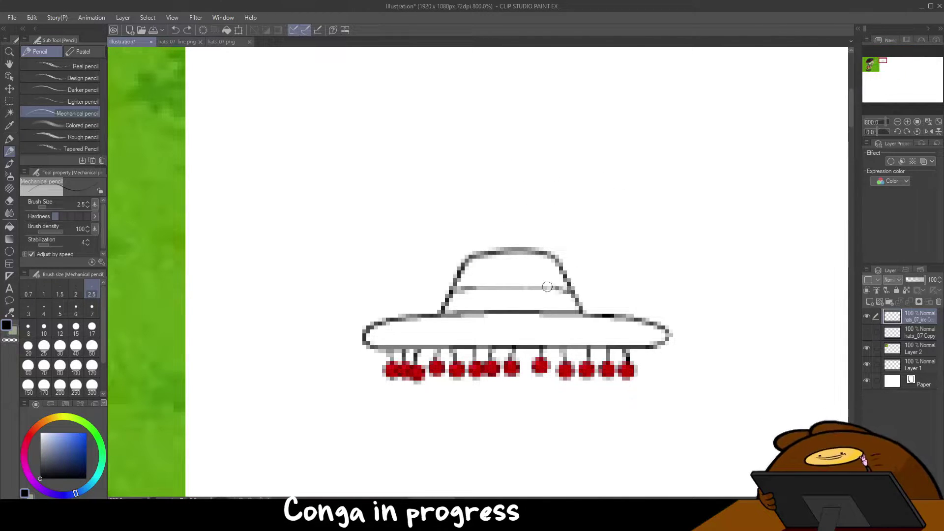
pyautogui.hotkey('ctrl', 'z')
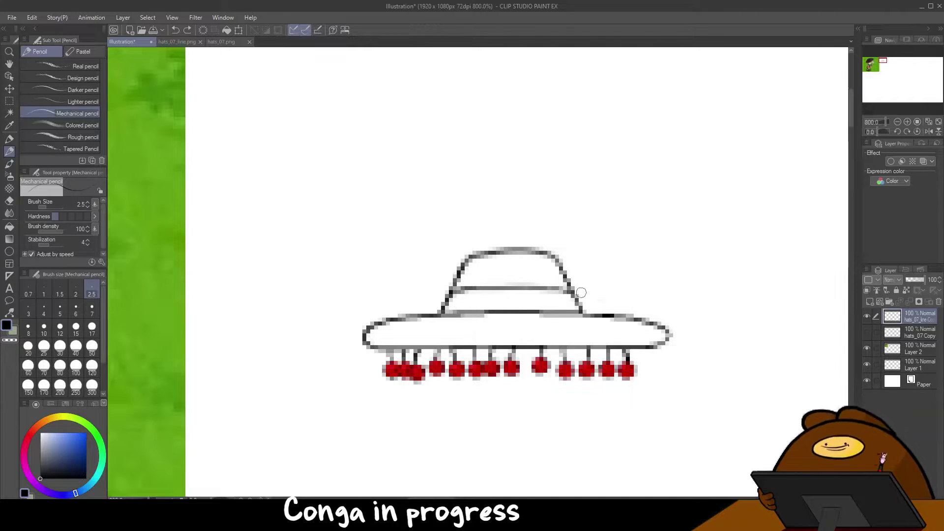
pyautogui.hotkey('ctrl', 'z')
pyautogui.moveTo(608, 269); pyautogui.dragTo(588, 314)
pyautogui.hotkey('ctrl', 'z')
pyautogui.hotkey('ctrl', 'z')
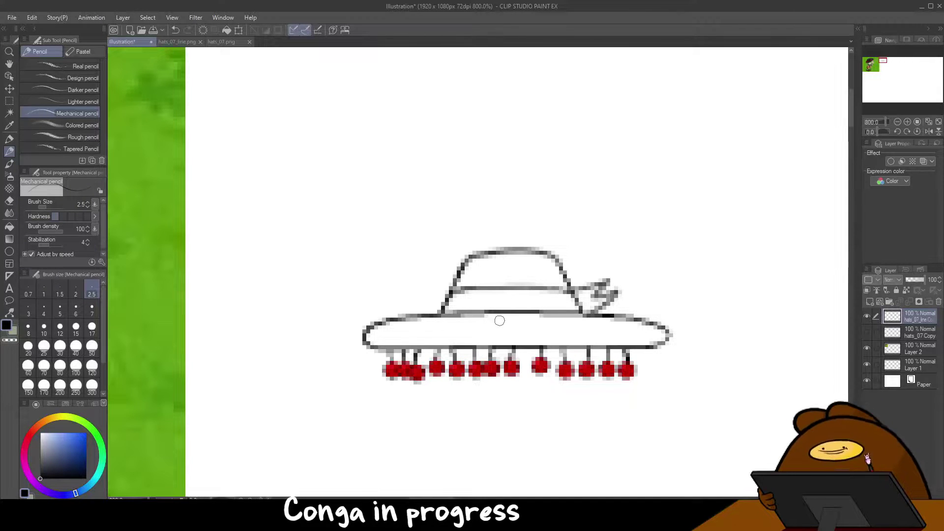
# - Sample the dark grey of the reference zombie's hat and add a new layer beneath the hat's line art
pyautogui.scroll(-4, 500, 321)
pyautogui.keyDown('alt'); pyautogui.click(257, 290); pyautogui.keyUp('alt')
pyautogui.keyDown('alt'); pyautogui.click(255, 291); pyautogui.keyUp('alt')
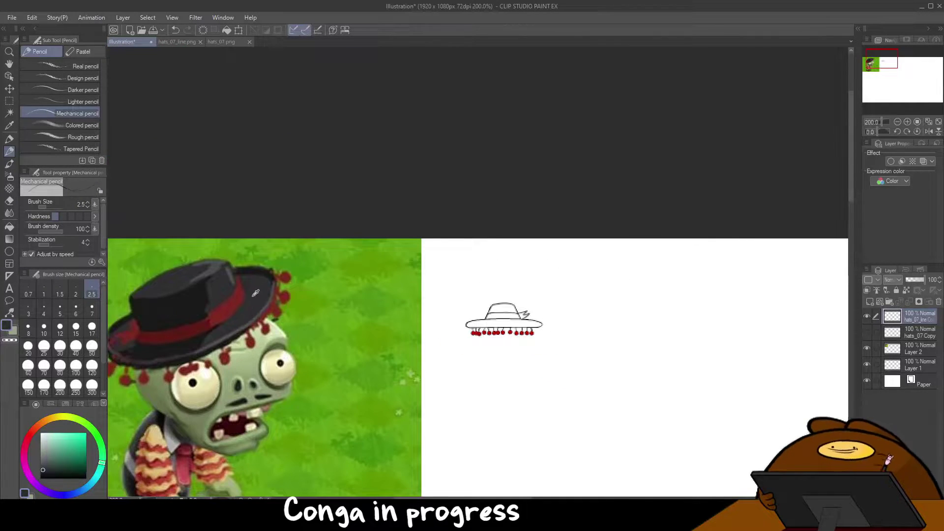
pyautogui.scroll(2, 611, 267)
pyautogui.click(912, 332)
pyautogui.click(869, 301)
# - Fill the hat's crown, brim and ribbon tail with dark grey using the G-pen at size 3
pyautogui.moveTo(475, 296); pyautogui.dragTo(659, 136)
pyautogui.scroll(2, 637, 150)
pyautogui.click(9, 139)
pyautogui.moveTo(454, 269)
pyautogui.mouseDown()
pyautogui.moveTo(484, 221)
pyautogui.moveTo(494, 218)
pyautogui.moveTo(483, 247)
pyautogui.moveTo(510, 243)
pyautogui.mouseUp()
pyautogui.moveTo(562, 224)
pyautogui.mouseDown()
pyautogui.moveTo(574, 290)
pyautogui.moveTo(528, 265)
pyautogui.moveTo(431, 280)
pyautogui.mouseUp()
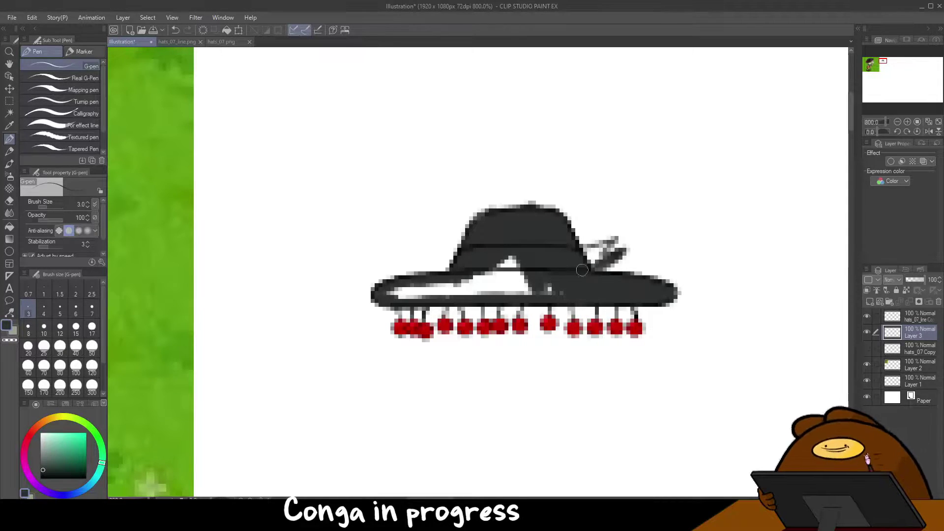
pyautogui.moveTo(558, 293)
pyautogui.mouseDown()
pyautogui.moveTo(495, 292)
pyautogui.moveTo(516, 282)
pyautogui.moveTo(523, 246)
pyautogui.mouseUp()
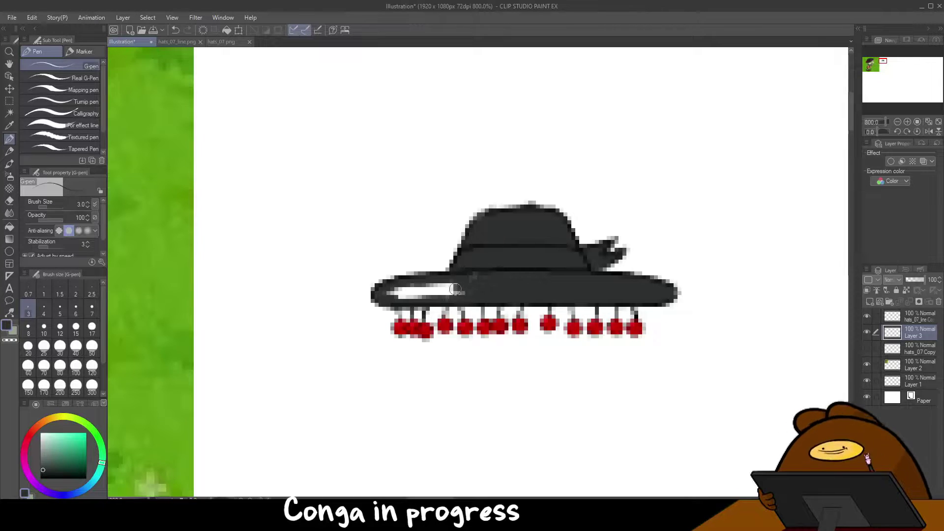
pyautogui.scroll(-5, 335, 240)
pyautogui.scroll(5, 357, 250)
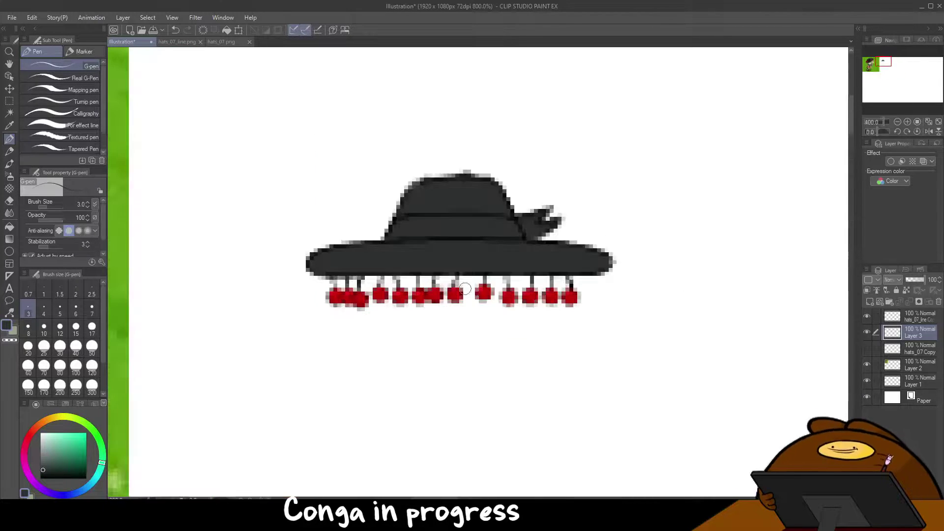
# - Paint the hatband and ribbon tail in the red sampled from the hanging pom-poms, and add a layer above the grey base
pyautogui.keyDown('alt'); pyautogui.click(485, 290); pyautogui.keyUp('alt')
pyautogui.moveTo(420, 224); pyautogui.dragTo(447, 225)
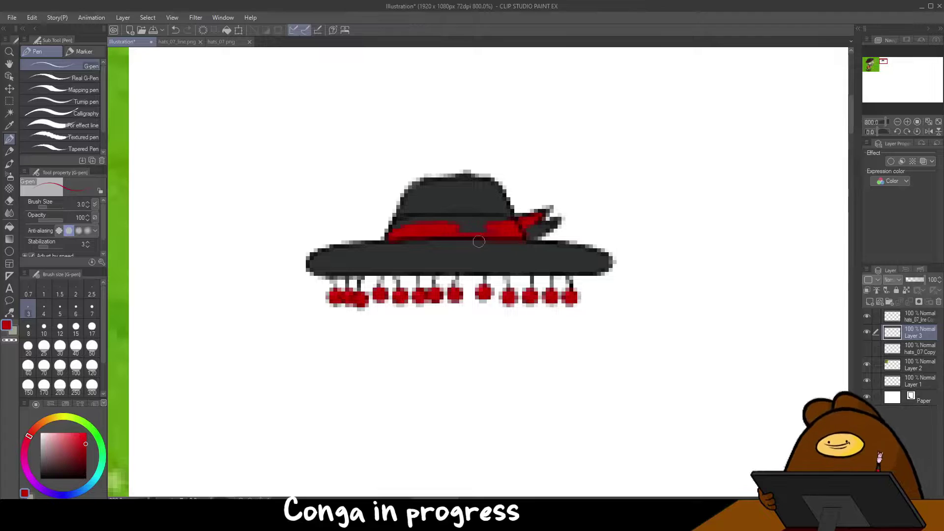
pyautogui.scroll(-4, 393, 228)
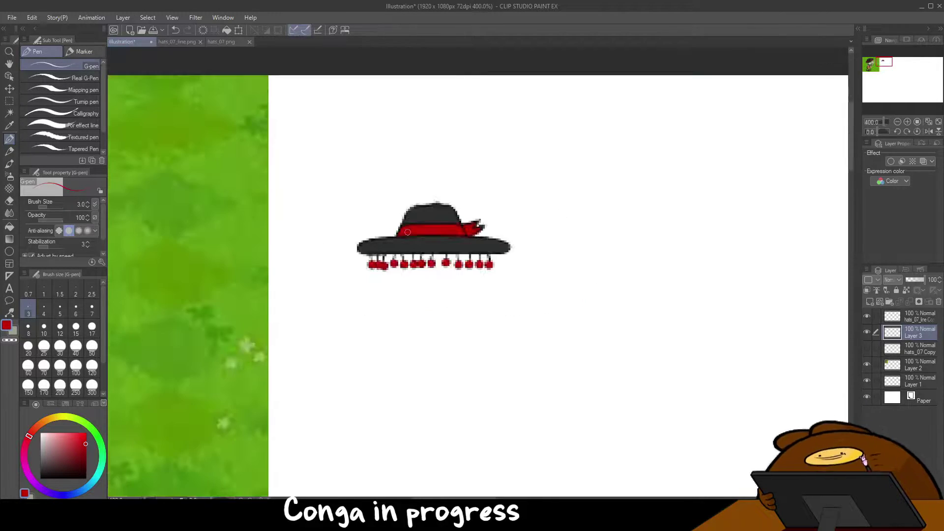
pyautogui.click(888, 295)
pyautogui.scroll(4, 420, 221)
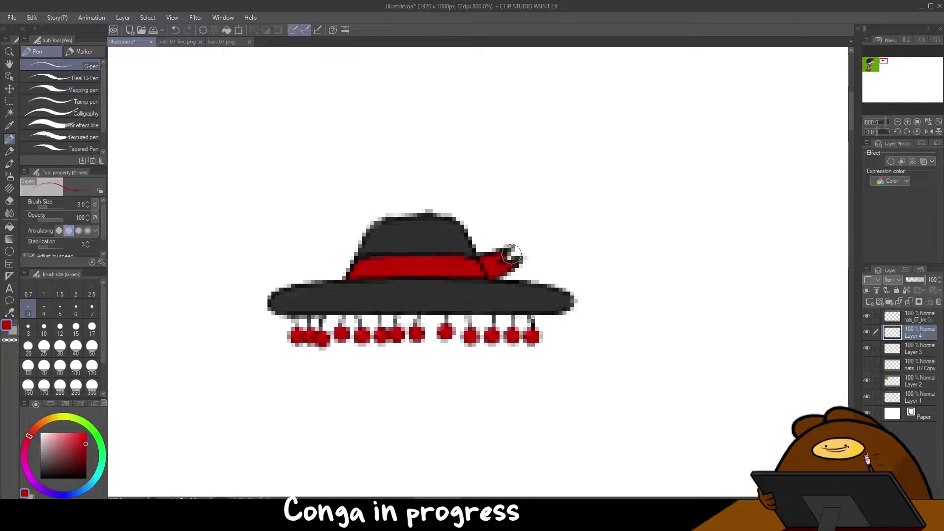
# - Shade the right side of the crown and brim with near-black from the reference hat on a new layer below Layer 4
pyautogui.scroll(-5, 343, 245)
pyautogui.keyDown('alt'); pyautogui.click(149, 242); pyautogui.keyUp('alt')
pyautogui.scroll(5, 374, 253)
pyautogui.hotkey('ctrl', 'shift', 'n')
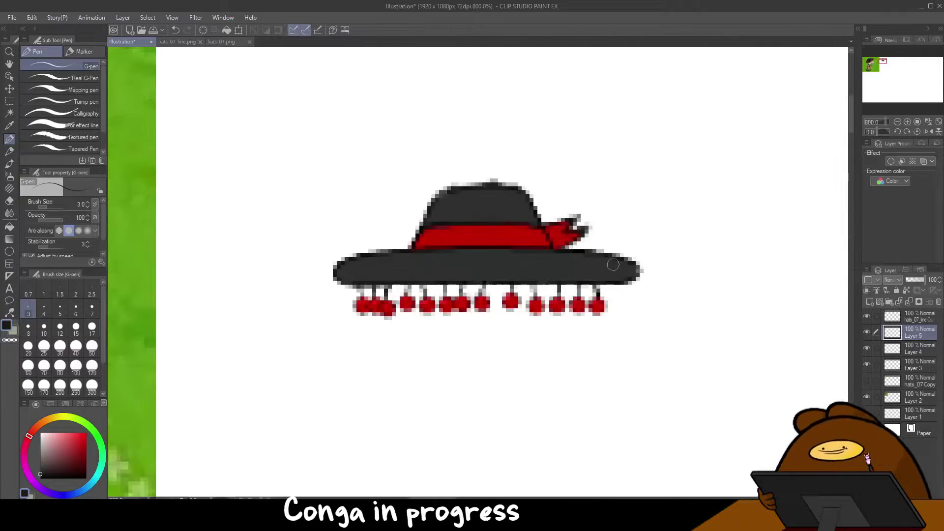
pyautogui.moveTo(909, 332); pyautogui.dragTo(910, 356)
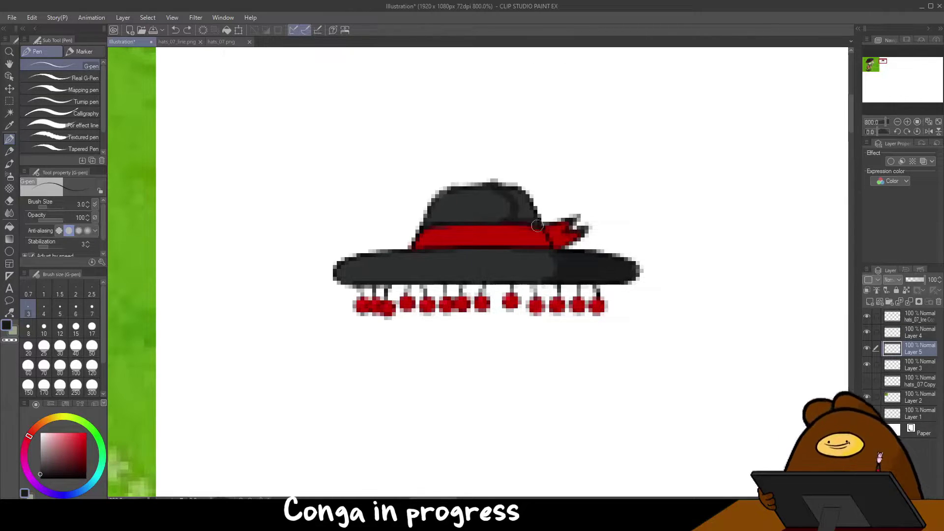
# - Paint lighter grey highlights on the front of the crown and the left part of the brim
pyautogui.scroll(-5, 546, 271)
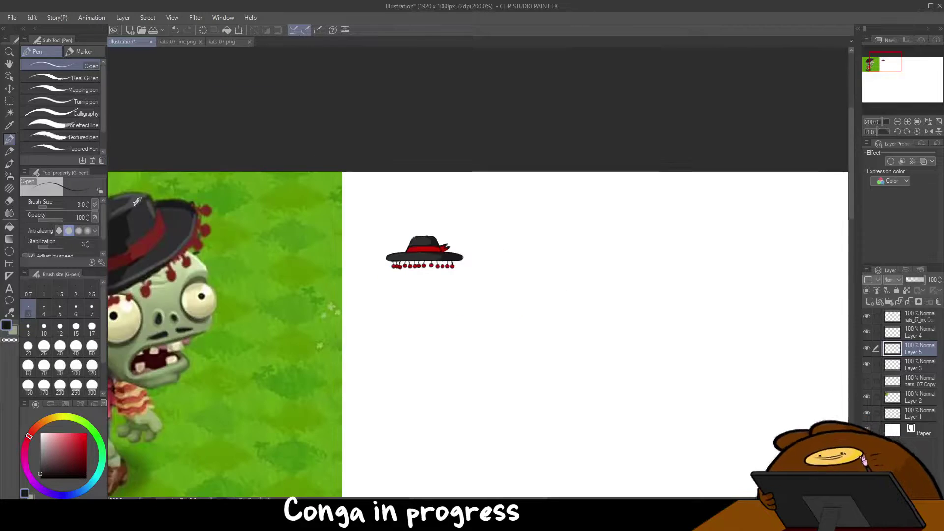
pyautogui.scroll(3, 484, 259)
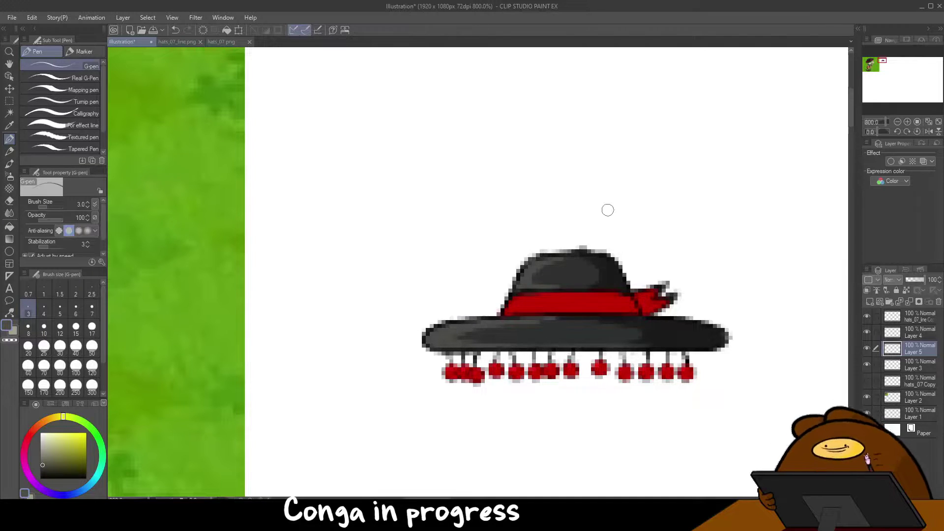
pyautogui.keyDown('alt'); pyautogui.click(664, 330); pyautogui.keyUp('alt')
# - Shade the red hatband and ribbon tail with streaks of dark red sampled from the reference, on a new layer above Layer 4
pyautogui.scroll(-5, 467, 273)
pyautogui.scroll(1, 462, 272)
pyautogui.keyDown('alt'); pyautogui.click(187, 290); pyautogui.keyUp('alt')
pyautogui.scroll(4, 514, 258)
pyautogui.click(925, 339)
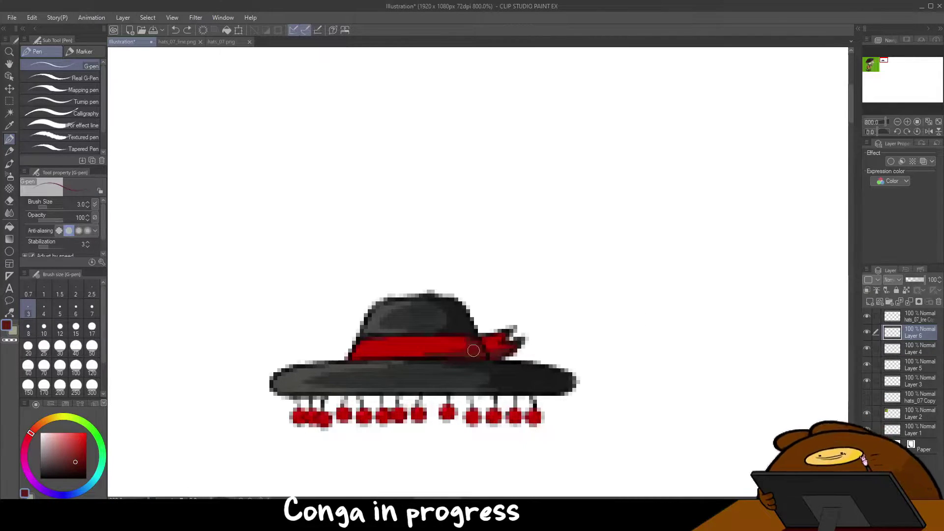
pyautogui.scroll(-5, 377, 353)
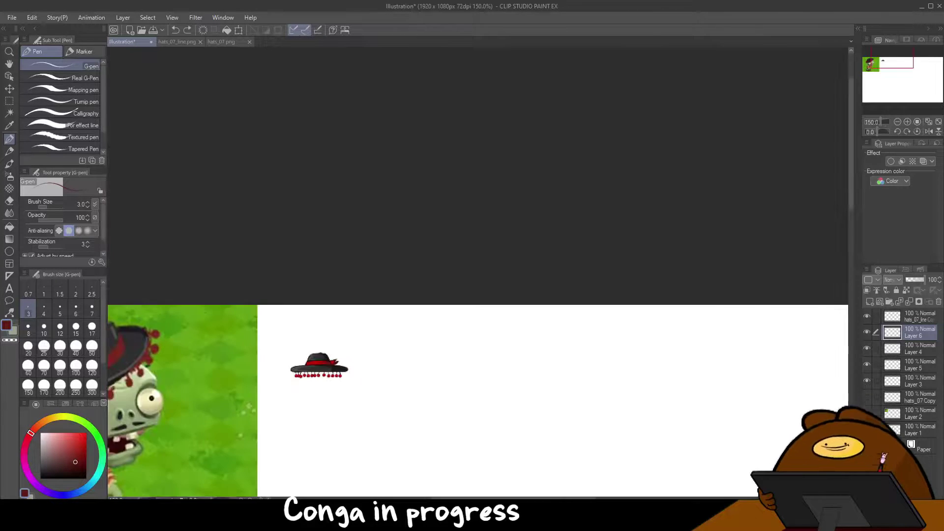
pyautogui.scroll(5, 403, 350)
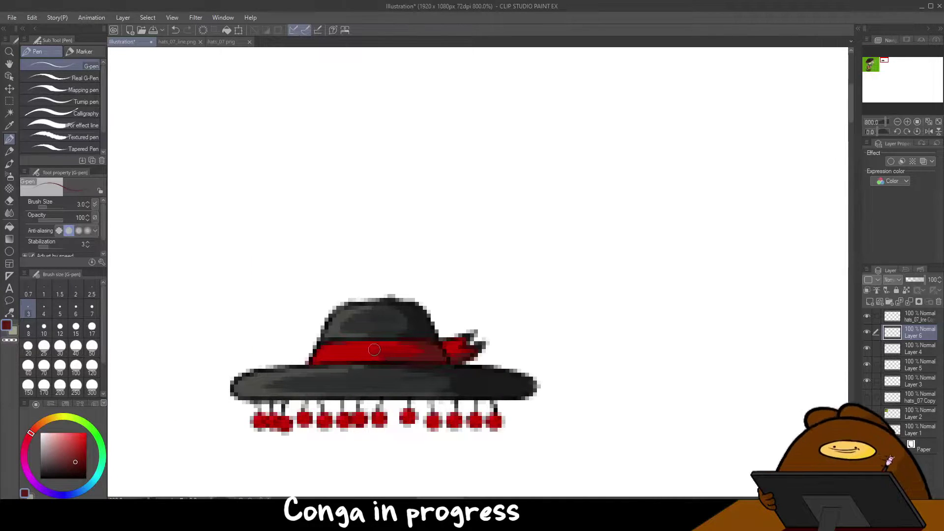
pyautogui.scroll(-5, 374, 350)
pyautogui.scroll(5, 371, 347)
pyautogui.scroll(-5, 369, 345)
pyautogui.scroll(3, 365, 343)
pyautogui.scroll(2, 365, 343)
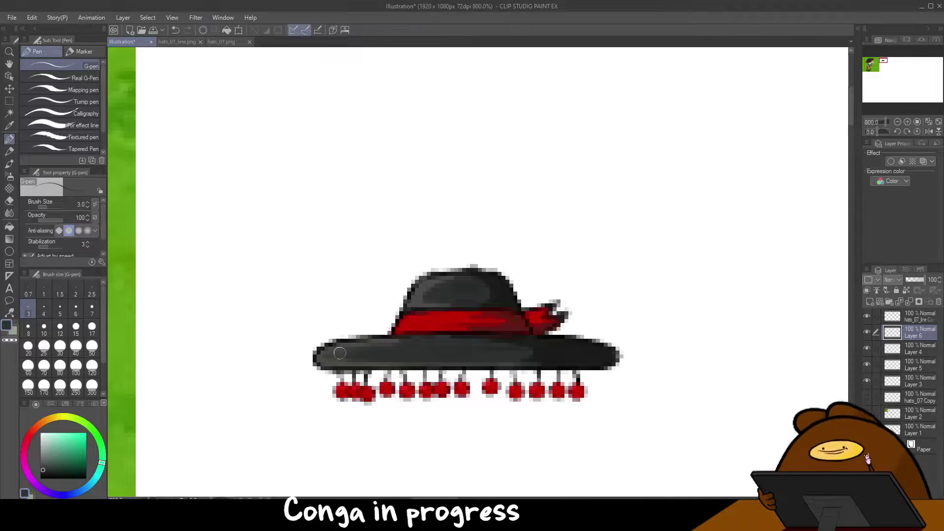
# - Bring in the two zombie outer-arm pieces and assemble them as one arm on the blank canvas near the hat
pyautogui.scroll(-4, 375, 352)
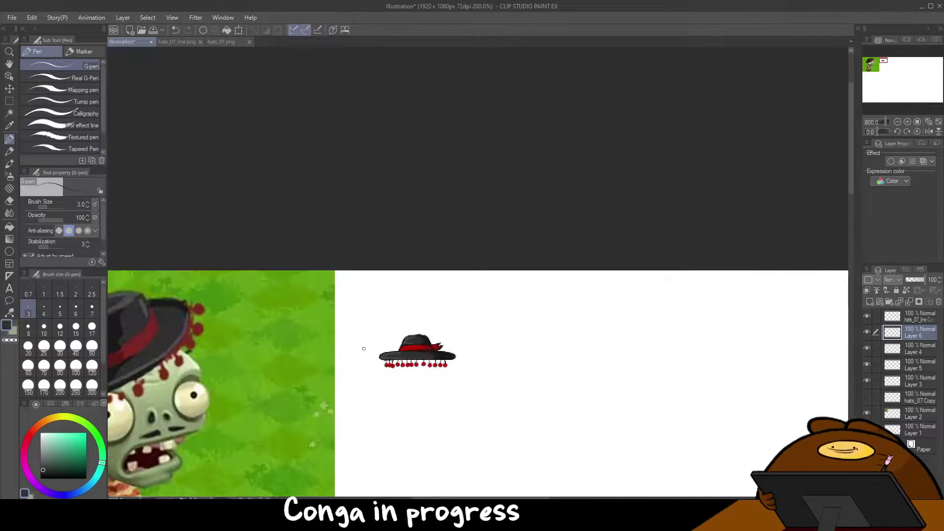
pyautogui.moveTo(474, 428); pyautogui.dragTo(568, 302)
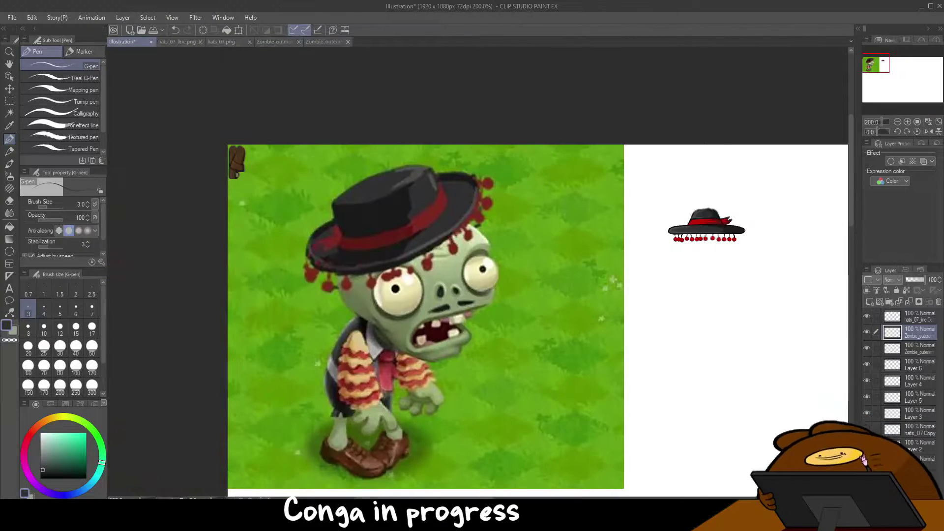
pyautogui.press('o')
pyautogui.moveTo(238, 165); pyautogui.dragTo(657, 202)
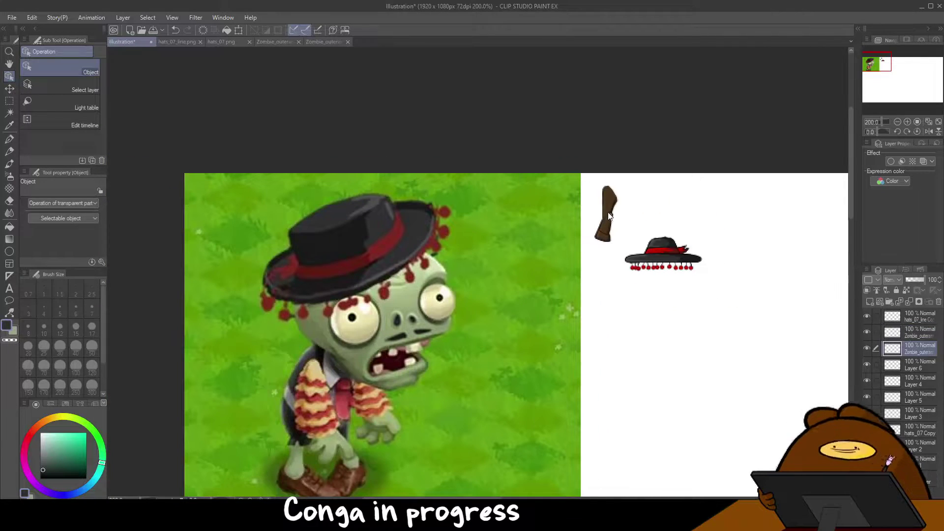
pyautogui.hotkey('ctrl', 'z')
pyautogui.hotkey('ctrl', 'z')
pyautogui.hotkey('ctrl', 'z')
pyautogui.scroll(4, 675, 196)
pyautogui.click(533, 267)
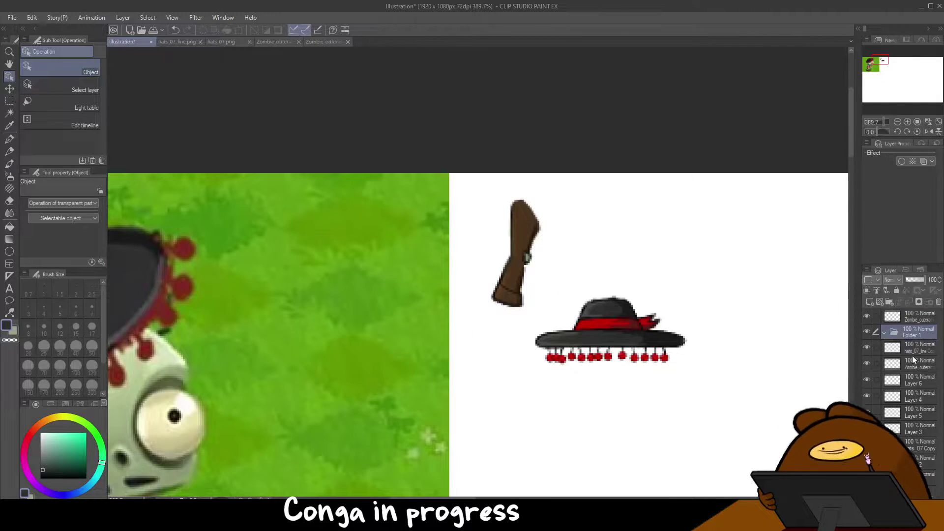
# - Gather the hat's line and colour layers in Folder 1 below the arm layers, and collapse and hide the folder
pyautogui.moveTo(912, 353); pyautogui.dragTo(912, 336)
pyautogui.moveTo(912, 365); pyautogui.dragTo(913, 325)
pyautogui.moveTo(912, 381)
pyautogui.mouseDown()
pyautogui.moveTo(912, 369)
pyautogui.moveTo(912, 385)
pyautogui.mouseUp()
pyautogui.moveTo(911, 416)
pyautogui.mouseDown()
pyautogui.moveTo(911, 400)
pyautogui.moveTo(911, 432)
pyautogui.mouseUp()
pyautogui.click(884, 348)
pyautogui.click(868, 348)
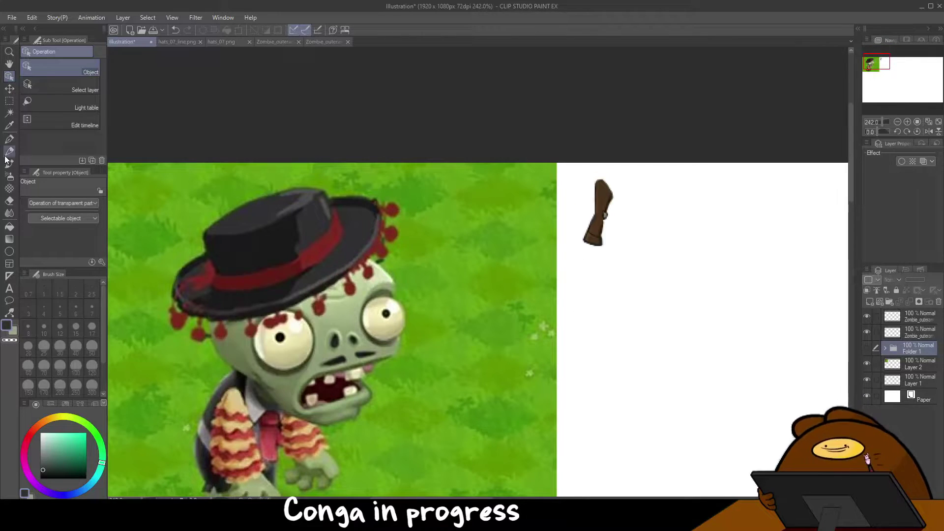
# - Sample the sleeve's tan from the reference with the mechanical pencil active, and add a new layer above the arm layers
pyautogui.press('p')
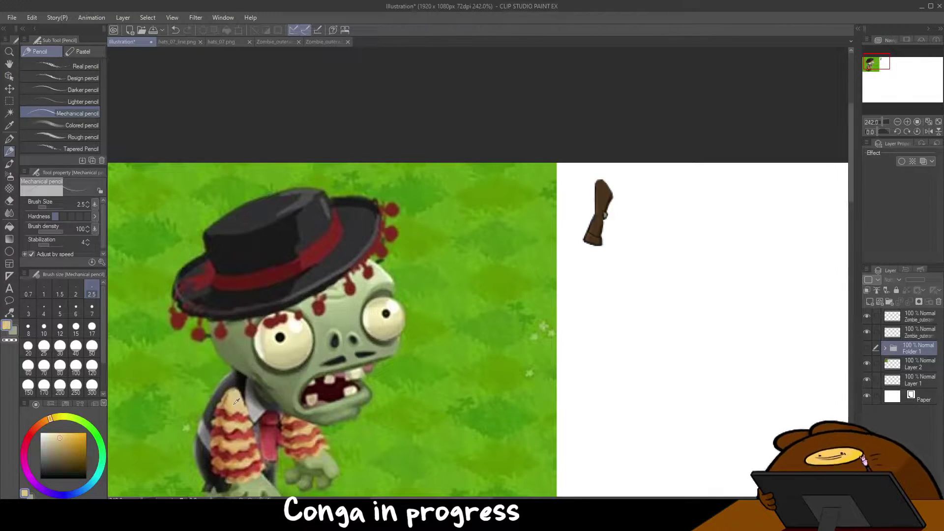
pyautogui.keyDown('alt'); pyautogui.click(234, 404); pyautogui.keyUp('alt')
pyautogui.click(905, 316)
pyautogui.click(870, 302)
pyautogui.scroll(2, 585, 197)
pyautogui.scroll(-2, 541, 210)
pyautogui.scroll(2, 572, 200)
pyautogui.scroll(-3, 559, 195)
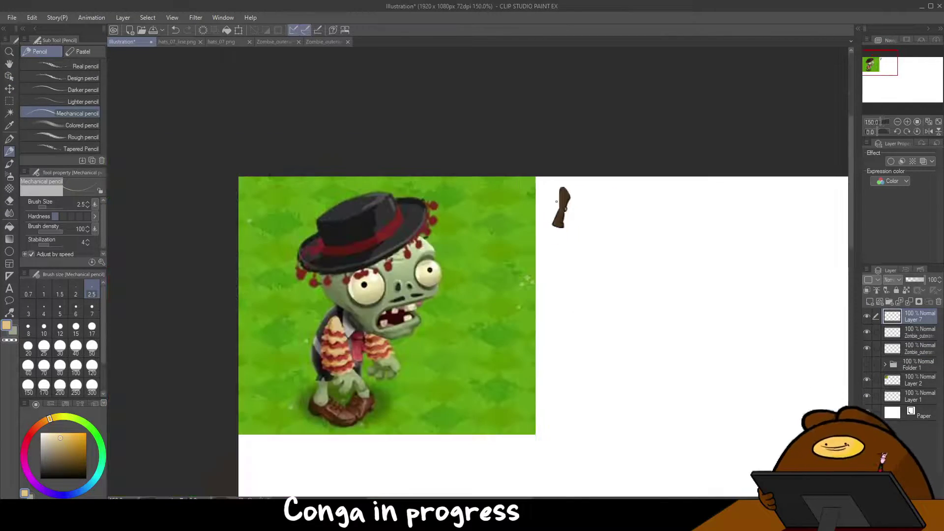
# - Draw the sleeve's two slanted side edges around the arm in black sampled from its outline, undoing misplaced strokes
pyautogui.scroll(3, 558, 201)
pyautogui.keyDown('alt'); pyautogui.click(563, 166); pyautogui.keyUp('alt')
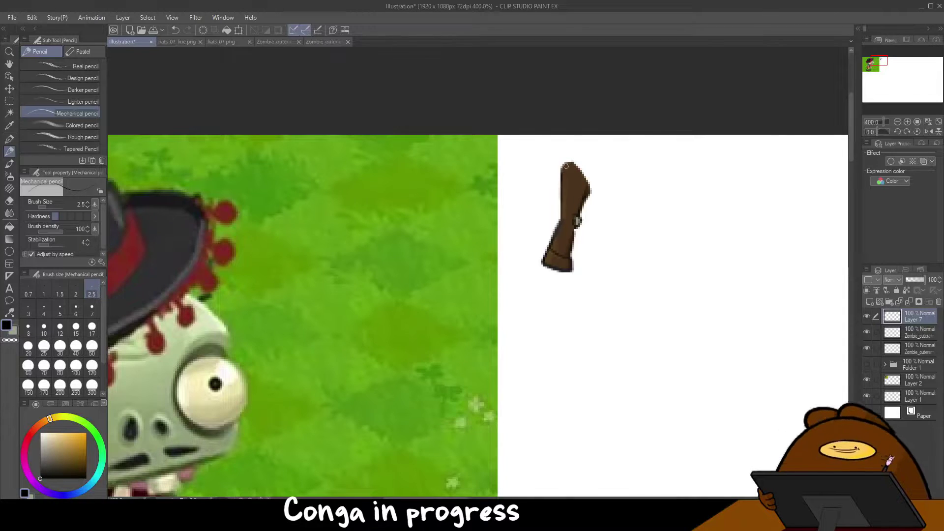
pyautogui.moveTo(566, 166)
pyautogui.mouseDown()
pyautogui.moveTo(541, 248)
pyautogui.moveTo(559, 176)
pyautogui.mouseUp()
pyautogui.hotkey('ctrl', 'z')
pyautogui.moveTo(532, 271); pyautogui.dragTo(559, 166)
pyautogui.hotkey('ctrl', 'z')
pyautogui.moveTo(531, 271)
pyautogui.mouseDown()
pyautogui.moveTo(559, 165)
pyautogui.moveTo(535, 252)
pyautogui.mouseUp()
pyautogui.hotkey('ctrl', 'z')
pyautogui.moveTo(576, 165); pyautogui.dragTo(583, 273)
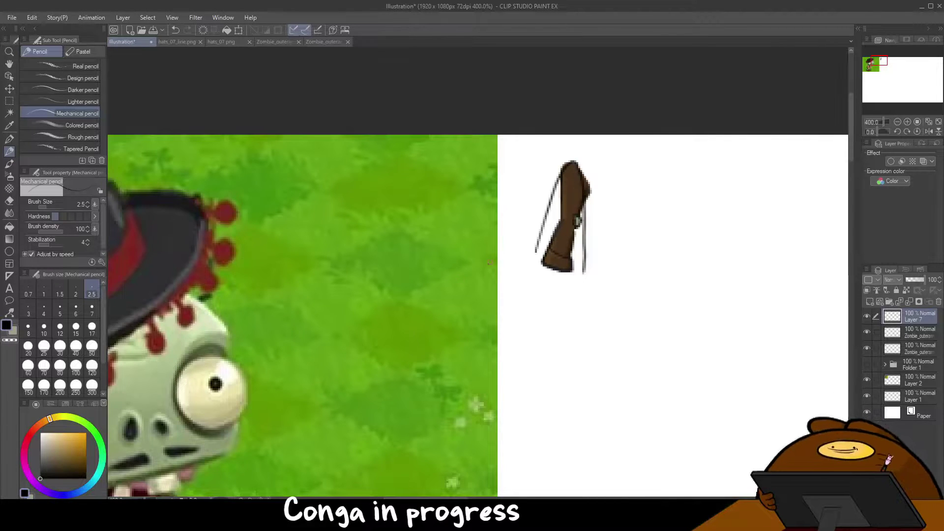
# - Thicken both sleeve side edges and close the sleeve with a curved hem below the arm's cuff
pyautogui.scroll(-3, 533, 251)
pyautogui.scroll(5, 532, 251)
pyautogui.moveTo(604, 69); pyautogui.dragTo(548, 237)
pyautogui.moveTo(634, 75); pyautogui.dragTo(644, 275)
pyautogui.moveTo(547, 235); pyautogui.dragTo(650, 273)
pyautogui.hotkey('ctrl', 'z')
pyautogui.scroll(-5, 566, 208)
pyautogui.scroll(3, 799, 319)
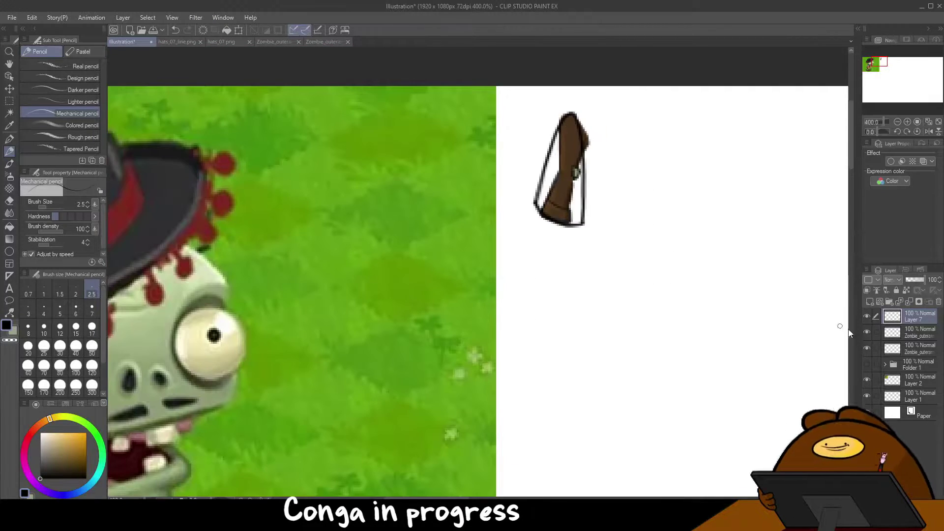
pyautogui.scroll(-3, 546, 161)
pyautogui.scroll(3, 546, 162)
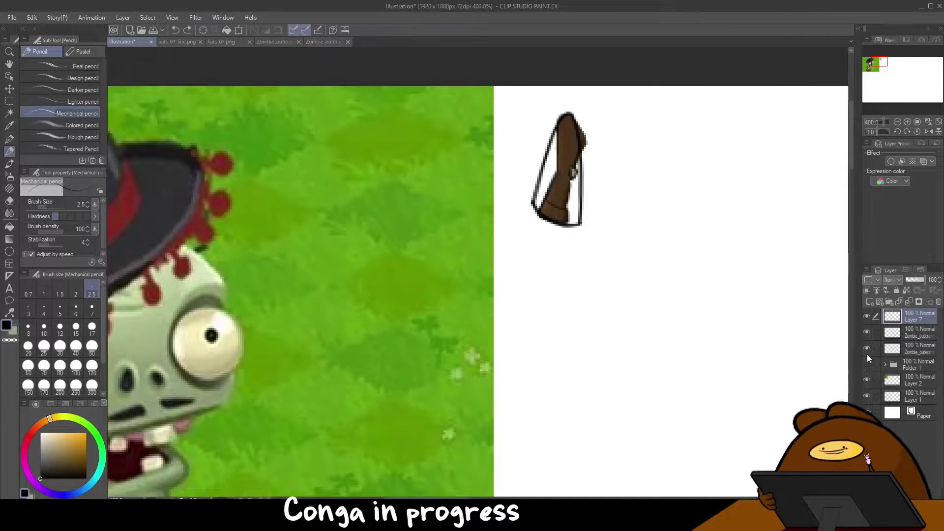
# - Lower the opacity of the two arm layers to 62% and 59%
pyautogui.click(917, 332)
pyautogui.click(917, 279)
pyautogui.click(918, 348)
pyautogui.click(916, 279)
# - Draw the lowest ruffle across the middle of the sleeve on Layer 7, with a rounded lobe on each side
pyautogui.click(920, 317)
pyautogui.moveTo(543, 158)
pyautogui.mouseDown()
pyautogui.moveTo(551, 174)
pyautogui.moveTo(583, 175)
pyautogui.mouseUp()
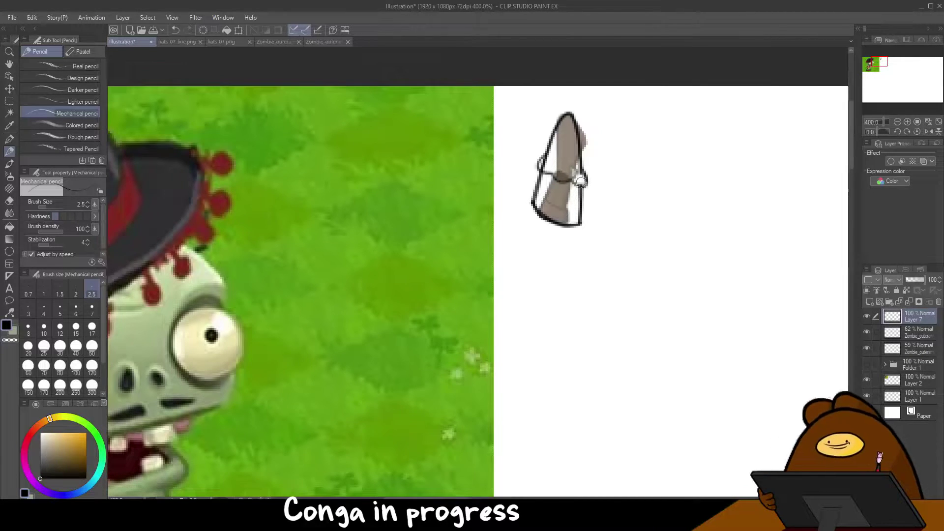
pyautogui.scroll(-2, 434, 209)
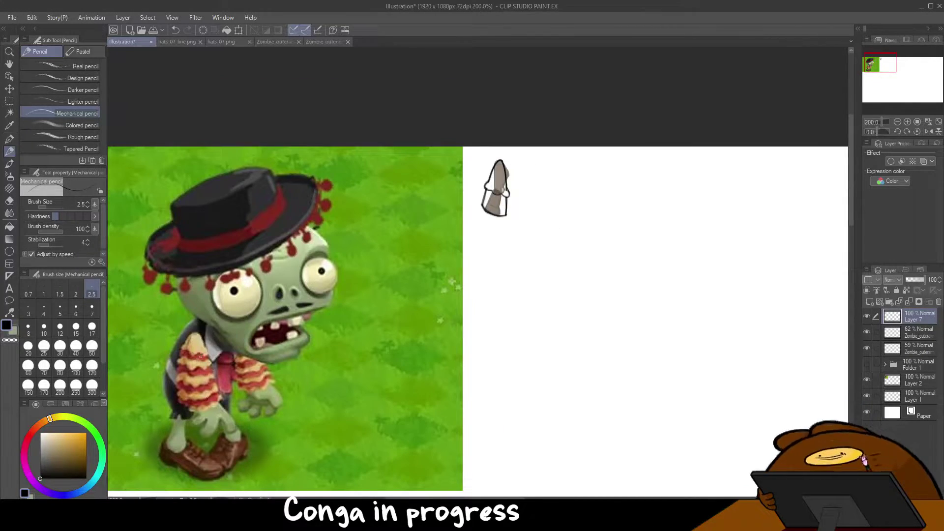
# - Draw two more scalloped ruffle tiers with side lobes on the upper half of the sleeve
pyautogui.scroll(4, 506, 172)
pyautogui.moveTo(447, 189)
pyautogui.mouseDown()
pyautogui.moveTo(444, 214)
pyautogui.moveTo(523, 212)
pyautogui.moveTo(513, 198)
pyautogui.mouseUp()
pyautogui.moveTo(450, 191); pyautogui.dragTo(445, 213)
pyautogui.moveTo(510, 201); pyautogui.dragTo(512, 219)
pyautogui.moveTo(464, 155)
pyautogui.mouseDown()
pyautogui.moveTo(492, 177)
pyautogui.moveTo(509, 159)
pyautogui.mouseUp()
pyautogui.moveTo(505, 167)
pyautogui.mouseDown()
pyautogui.moveTo(509, 179)
pyautogui.moveTo(455, 177)
pyautogui.mouseUp()
pyautogui.moveTo(467, 158)
pyautogui.mouseDown()
pyautogui.moveTo(447, 172)
pyautogui.moveTo(453, 184)
pyautogui.mouseUp()
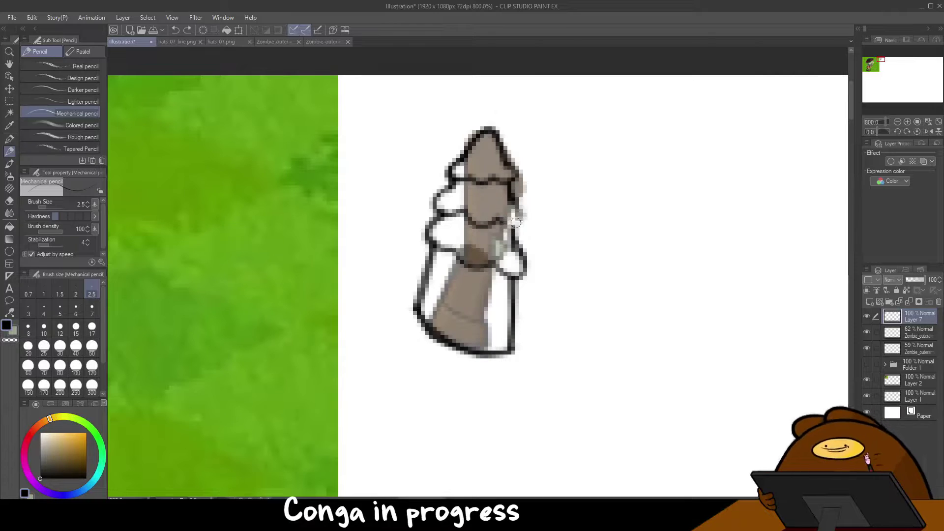
pyautogui.scroll(-2, 351, 268)
pyautogui.scroll(2, 368, 276)
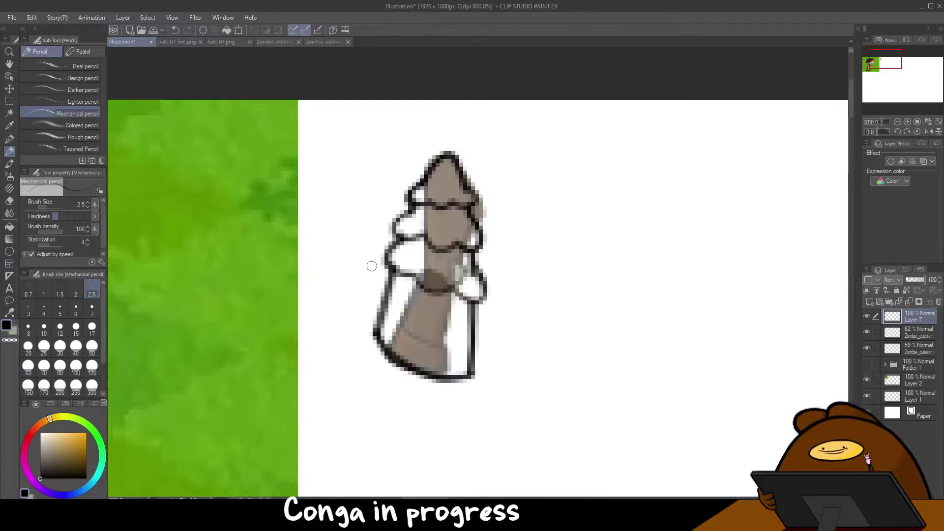
pyautogui.scroll(-2, 332, 298)
pyautogui.scroll(2, 293, 291)
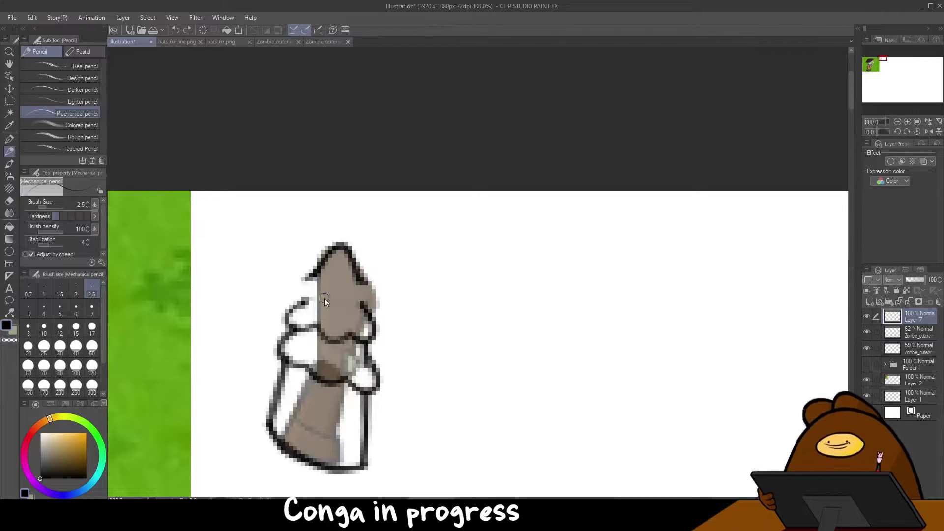
# - Undo the upper ruffle strokes and redraw the tiers closer together above the lowest ruffle
pyautogui.hotkey('ctrl', 'z')
pyautogui.hotkey('ctrl', 'z')
pyautogui.hotkey('ctrl', 'z')
pyautogui.hotkey('ctrl', 'z')
pyautogui.hotkey('ctrl', 'z')
pyautogui.hotkey('ctrl', 'z')
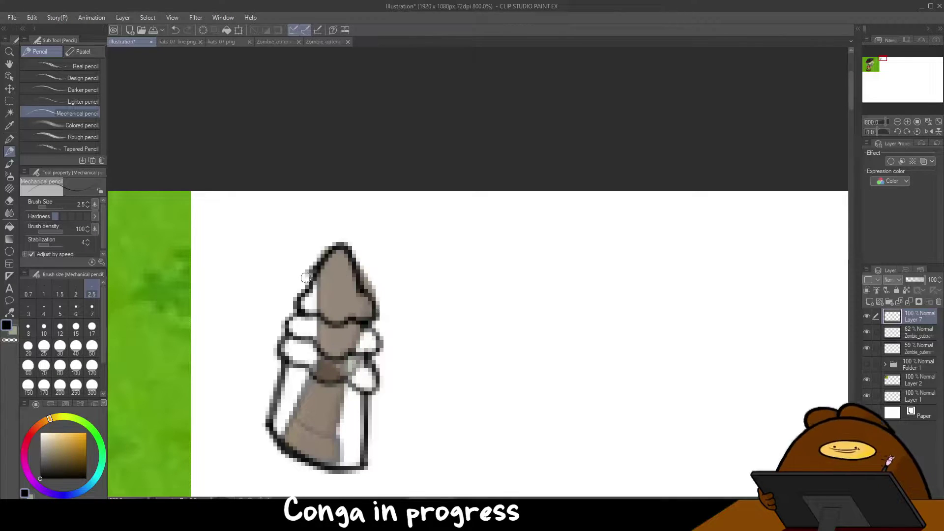
# - Draw a scalloped line below the sleeve's pointed tip and rework the right lobe of the lowest ruffle
pyautogui.scroll(-9, 204, 291)
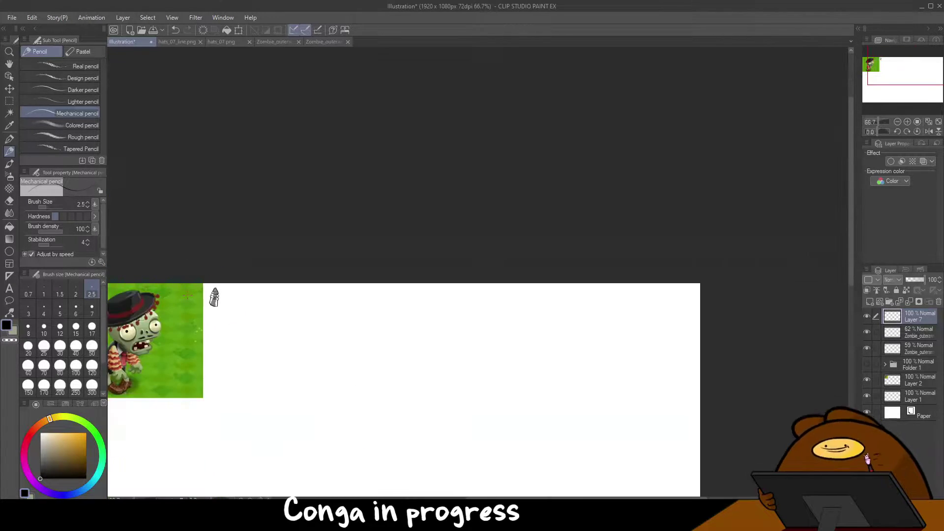
pyautogui.scroll(7, 215, 297)
pyautogui.moveTo(317, 390); pyautogui.dragTo(347, 385)
pyautogui.hotkey('ctrl', 'z')
pyautogui.hotkey('ctrl', 'z')
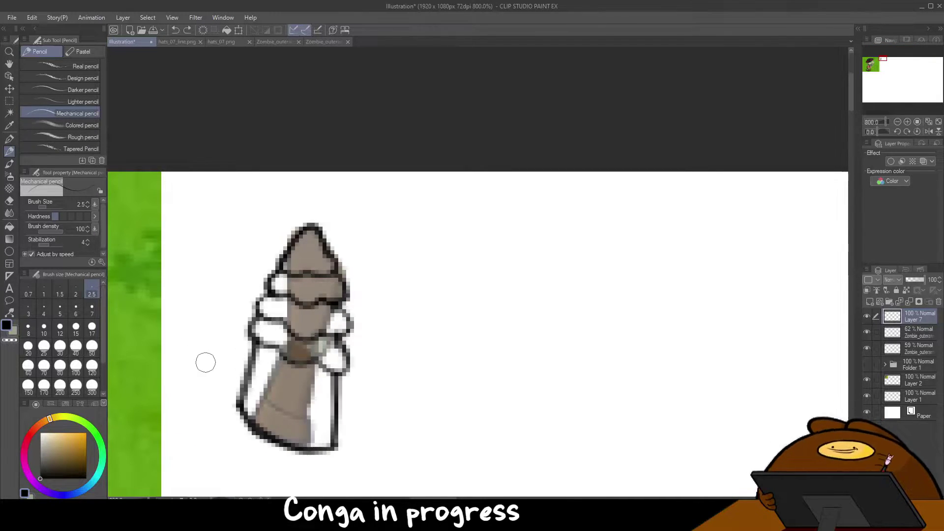
# - Lower Layer 7's opacity to 74% and draw two overlapping ruffle tiers over the lower sleeve on a new Layer 8
pyautogui.click(920, 332)
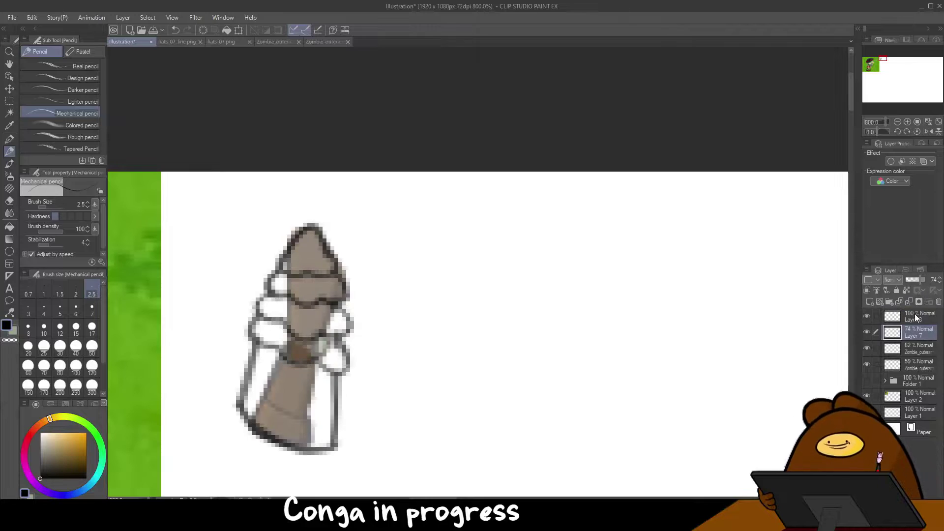
pyautogui.moveTo(250, 346); pyautogui.dragTo(331, 357)
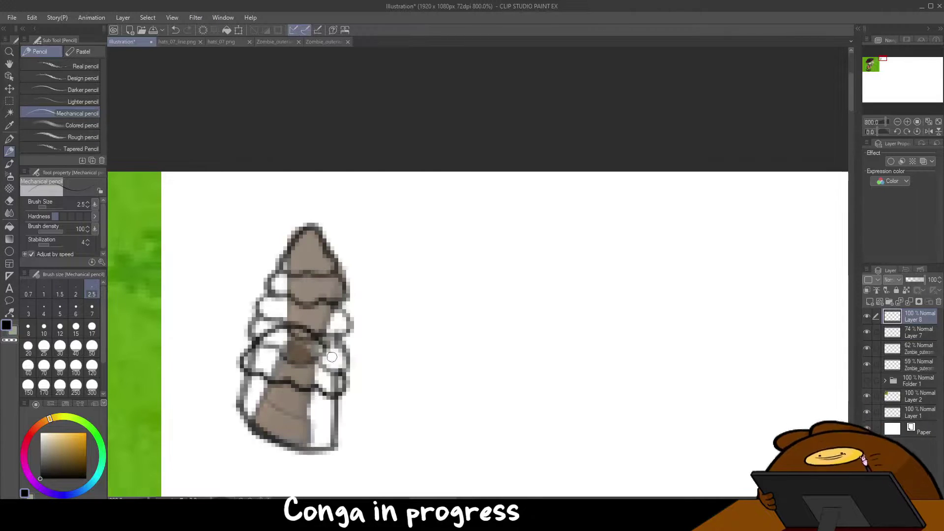
pyautogui.hotkey('ctrl', 'z')
pyautogui.moveTo(884, 60); pyautogui.dragTo(882, 60)
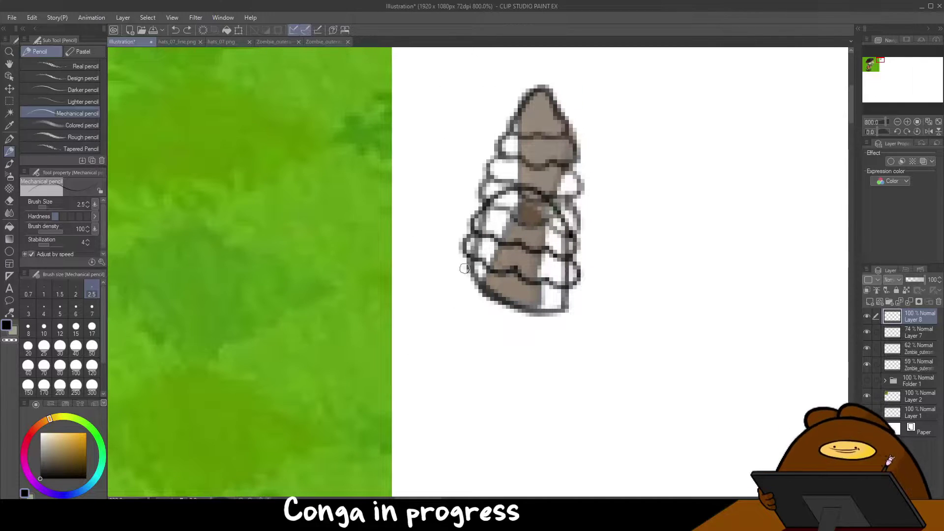
pyautogui.scroll(-7, 462, 265)
pyautogui.scroll(7, 448, 270)
pyautogui.moveTo(596, 267); pyautogui.dragTo(621, 248)
pyautogui.hotkey('ctrl', 'z')
pyautogui.scroll(-7, 451, 267)
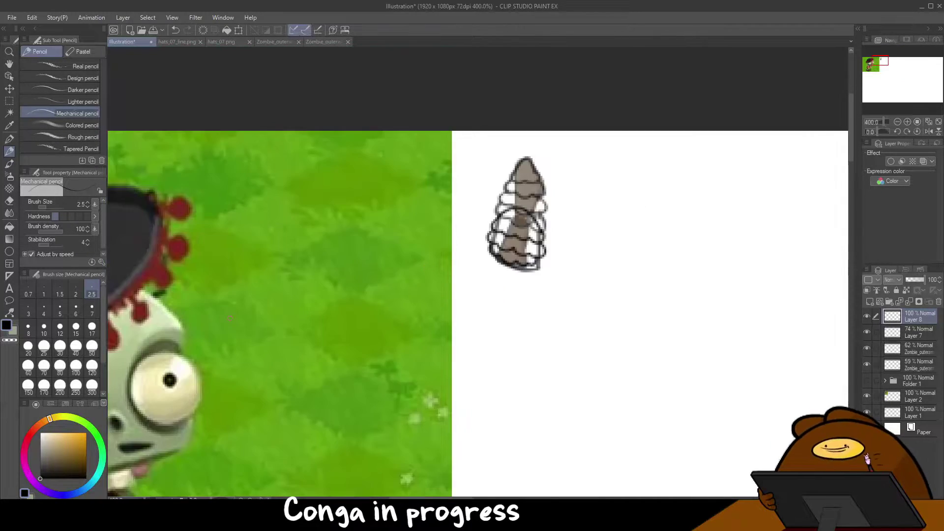
pyautogui.scroll(7, 270, 336)
# - Erase the straight lower sleeve outline on Layer 7 and draw the scalloped bottom ruffle on Layer 8
pyautogui.hotkey('alt', '[')
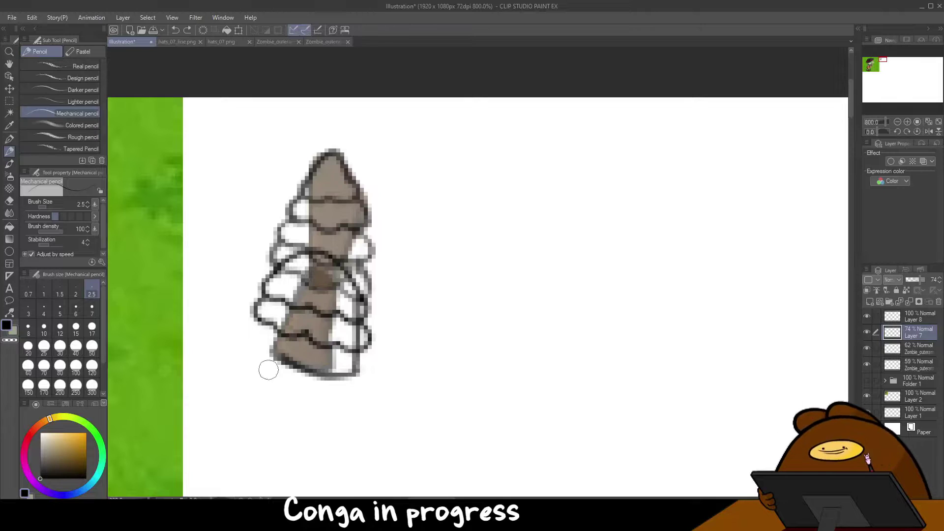
pyautogui.moveTo(281, 361); pyautogui.dragTo(353, 369)
pyautogui.click(928, 321)
pyautogui.moveTo(260, 320); pyautogui.dragTo(267, 347)
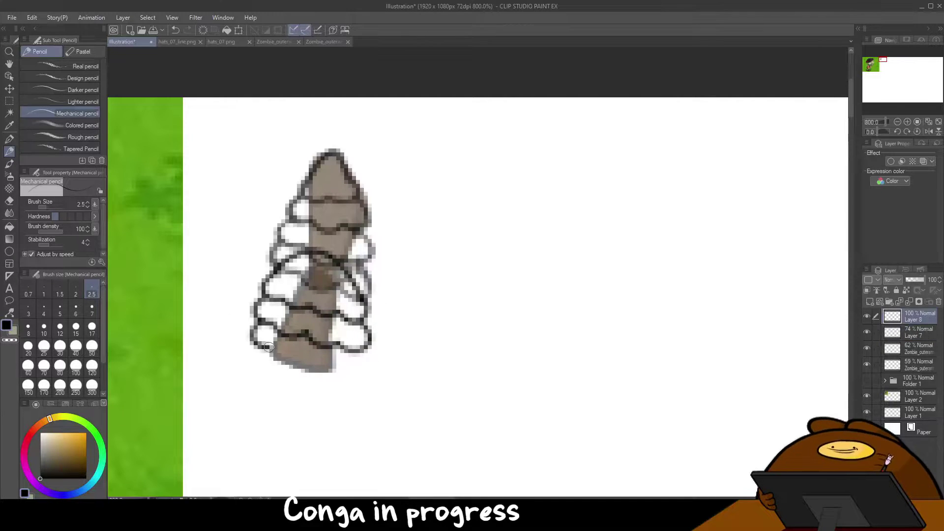
pyautogui.hotkey('ctrl', 'z')
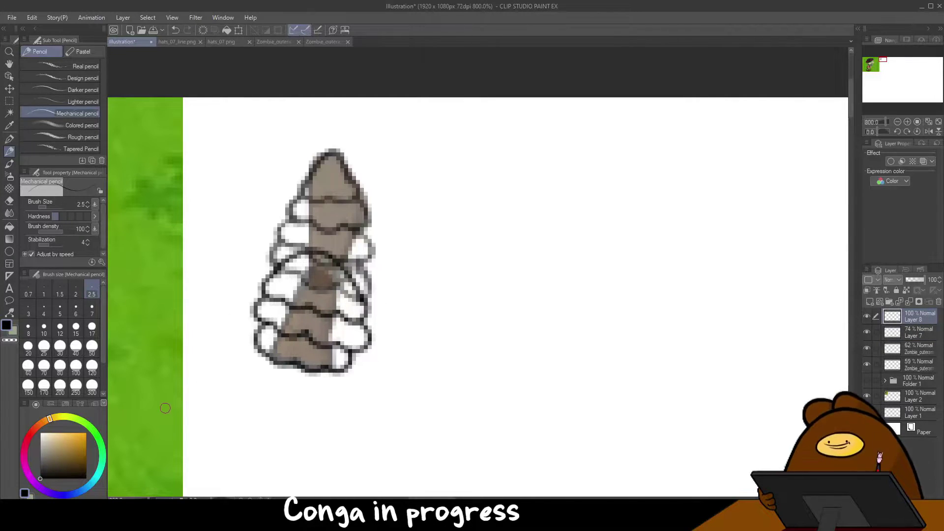
# - Move Layer 7 above Layer 8 at 100% opacity and sample the tan from the reference zombie's sleeve
pyautogui.scroll(-3, 163, 409)
pyautogui.moveTo(885, 58)
pyautogui.mouseDown()
pyautogui.moveTo(872, 64)
pyautogui.moveTo(878, 56)
pyautogui.mouseUp()
pyautogui.moveTo(883, 121); pyautogui.dragTo(882, 122)
pyautogui.moveTo(879, 56); pyautogui.dragTo(874, 64)
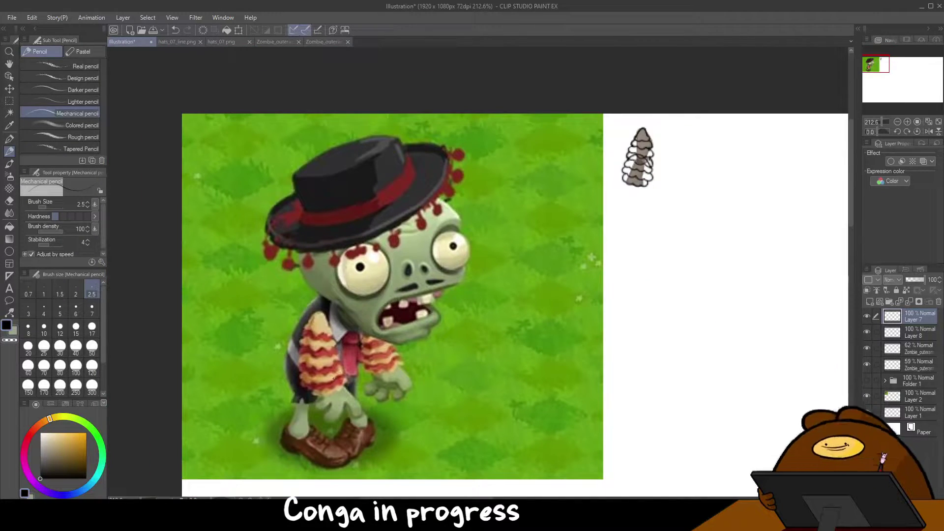
pyautogui.keyDown('alt'); pyautogui.click(320, 326); pyautogui.keyUp('alt')
# - Fill the sleeve's tip and the upper tan ruffle with the G-pen on a new Layer 9 below Layer 7
pyautogui.moveTo(650, 139); pyautogui.dragTo(698, 139)
pyautogui.click(910, 332)
pyautogui.click(870, 301)
pyautogui.click(9, 139)
pyautogui.moveTo(592, 134)
pyautogui.mouseDown()
pyautogui.moveTo(619, 113)
pyautogui.moveTo(614, 142)
pyautogui.mouseUp()
pyautogui.moveTo(558, 188); pyautogui.dragTo(652, 214)
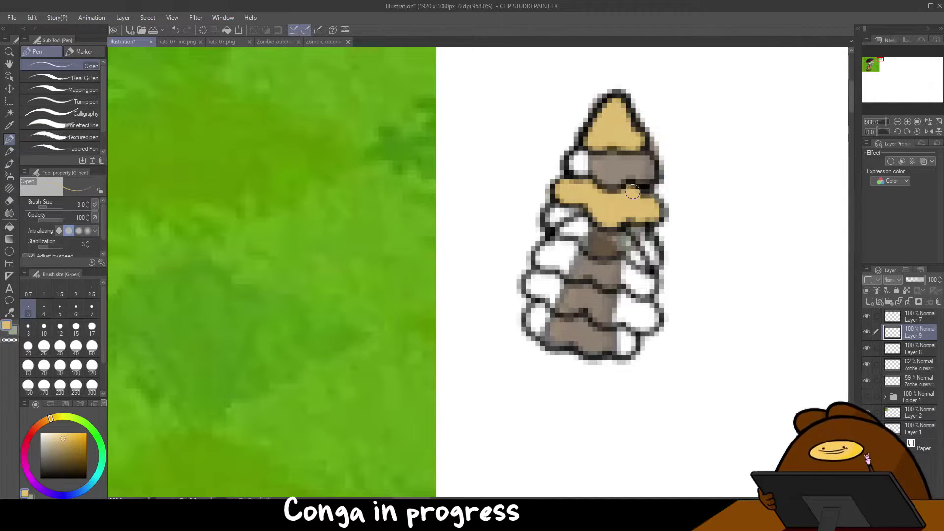
# - Fill the two tan ruffles of the lower sleeve on a new Layer 10 below Layer 8, with Layers 7 and 9 hidden
pyautogui.click(905, 364)
pyautogui.click(869, 301)
pyautogui.moveTo(648, 278); pyautogui.dragTo(617, 242)
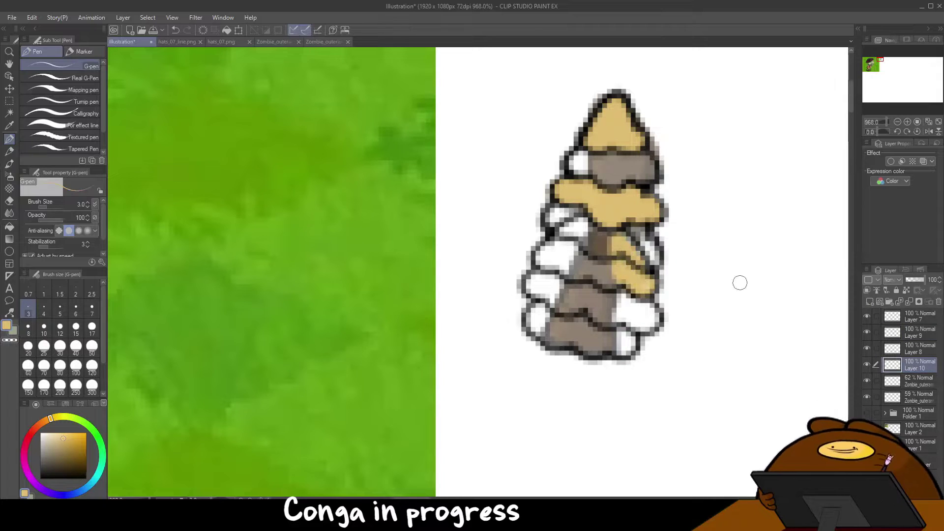
pyautogui.moveTo(866, 317); pyautogui.dragTo(867, 333)
pyautogui.moveTo(611, 245)
pyautogui.mouseDown()
pyautogui.moveTo(607, 223)
pyautogui.moveTo(580, 275)
pyautogui.moveTo(541, 251)
pyautogui.moveTo(596, 245)
pyautogui.mouseUp()
pyautogui.moveTo(632, 339)
pyautogui.mouseDown()
pyautogui.moveTo(580, 339)
pyautogui.moveTo(549, 313)
pyautogui.moveTo(528, 320)
pyautogui.mouseUp()
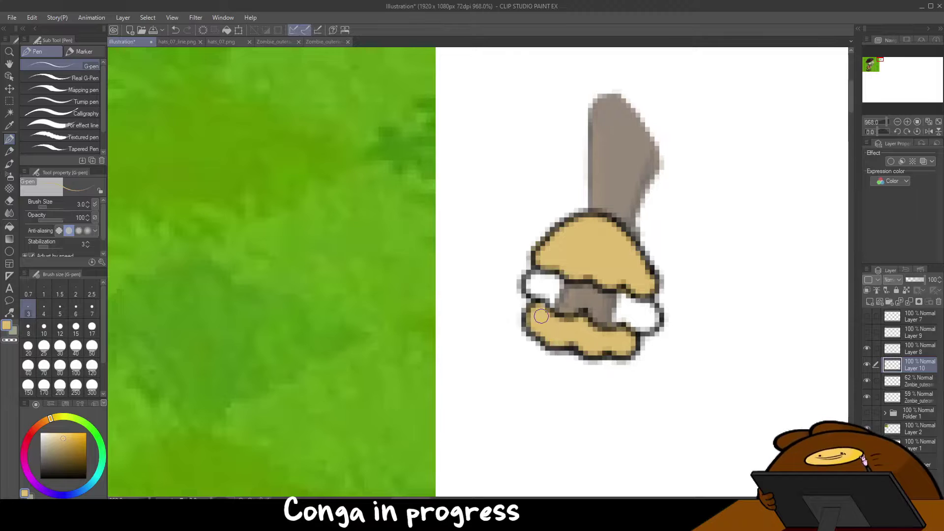
# - Remove Layer 10, hide Layer 8 and make Layer 7 the visible, active layer
pyautogui.scroll(-4, 783, 373)
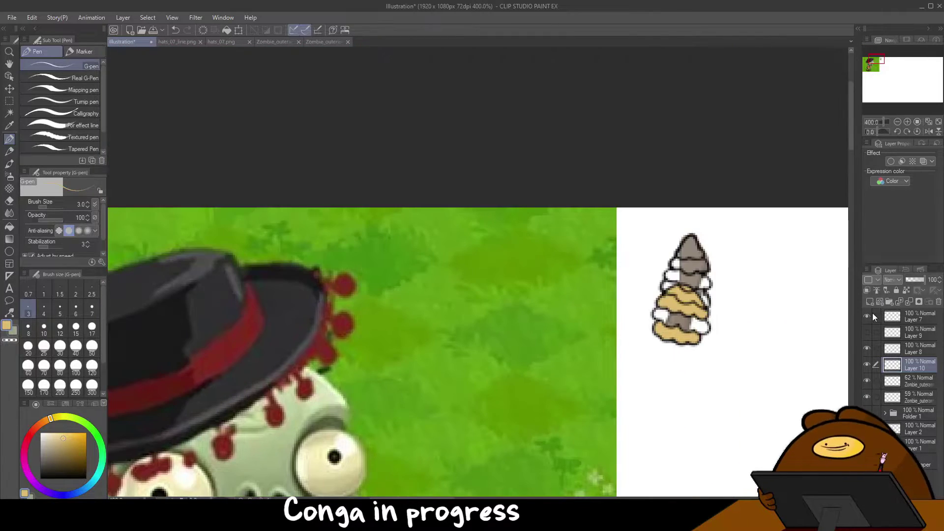
pyautogui.click(867, 348)
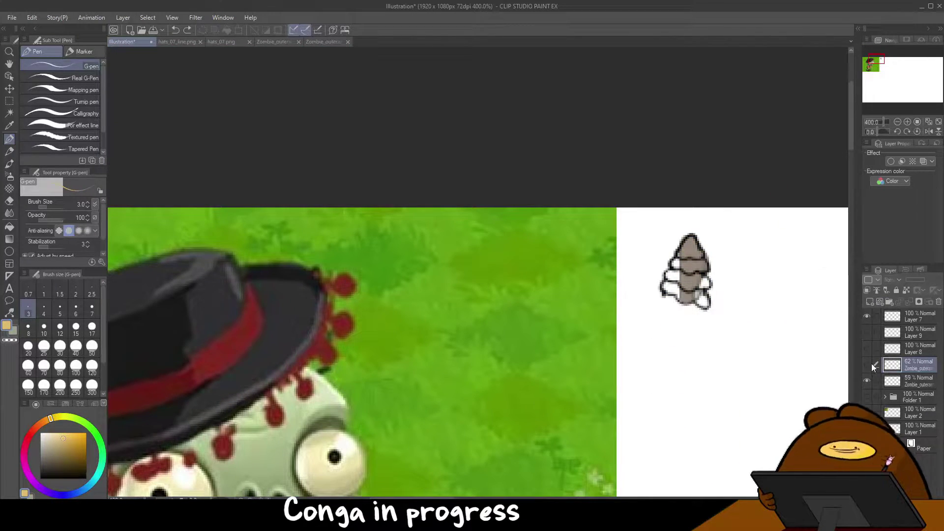
pyautogui.click(905, 316)
pyautogui.scroll(2, 689, 276)
pyautogui.scroll(-5, 582, 315)
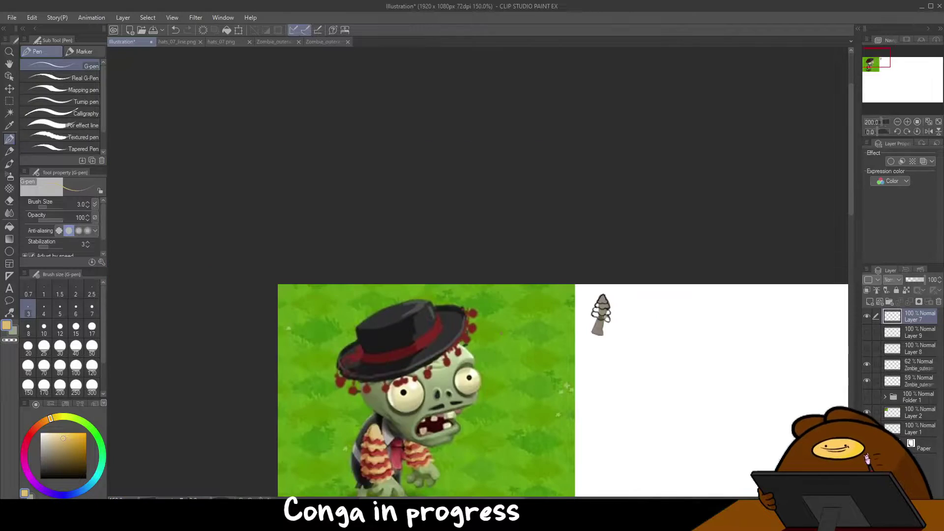
pyautogui.scroll(3, 634, 324)
pyautogui.scroll(2, 561, 284)
# - Sample the black outline colour and retouch the outline of the lower ruffle's left lobe on Layer 7
pyautogui.moveTo(539, 329)
pyautogui.mouseDown()
pyautogui.moveTo(558, 346)
pyautogui.moveTo(548, 325)
pyautogui.moveTo(560, 346)
pyautogui.mouseUp()
pyautogui.keyDown('alt'); pyautogui.click(541, 324); pyautogui.keyUp('alt')
pyautogui.hotkey('ctrl', 'z')
pyautogui.moveTo(489, 315)
pyautogui.mouseDown()
pyautogui.moveTo(478, 320)
pyautogui.moveTo(502, 324)
pyautogui.mouseUp()
pyautogui.hotkey('ctrl', 'z')
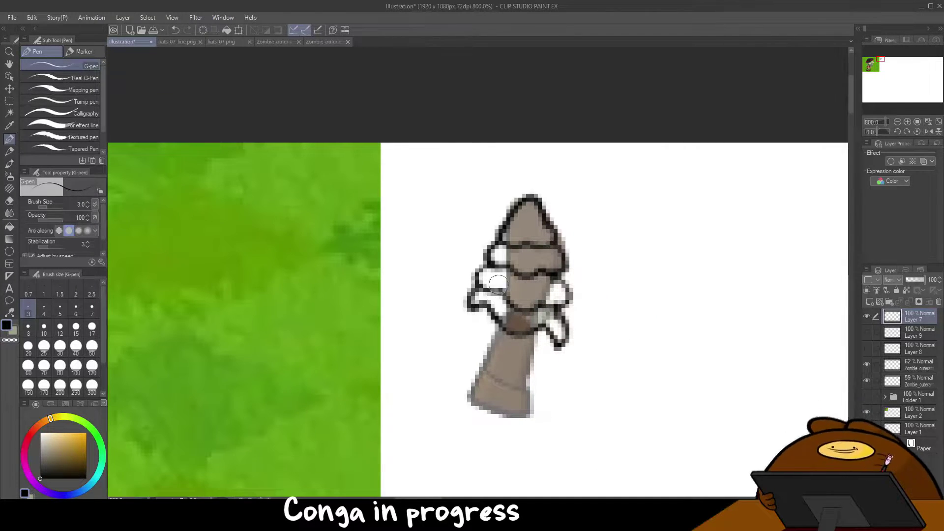
pyautogui.moveTo(501, 290); pyautogui.dragTo(479, 288)
pyautogui.moveTo(477, 285)
pyautogui.mouseDown()
pyautogui.moveTo(496, 272)
pyautogui.moveTo(546, 307)
pyautogui.moveTo(536, 308)
pyautogui.moveTo(568, 302)
pyautogui.moveTo(562, 320)
pyautogui.mouseUp()
pyautogui.hotkey('ctrl', 'z')
# - Touch up the black outlines of the upper ruffle tiers on Layer 7
pyautogui.moveTo(506, 271)
pyautogui.mouseDown()
pyautogui.moveTo(492, 267)
pyautogui.moveTo(513, 272)
pyautogui.mouseUp()
pyautogui.moveTo(557, 270)
pyautogui.mouseDown()
pyautogui.moveTo(547, 268)
pyautogui.moveTo(556, 275)
pyautogui.mouseUp()
pyautogui.moveTo(539, 272)
pyautogui.mouseDown()
pyautogui.moveTo(550, 265)
pyautogui.moveTo(502, 244)
pyautogui.mouseUp()
pyautogui.moveTo(501, 242); pyautogui.dragTo(551, 243)
pyautogui.hotkey('ctrl', 'z')
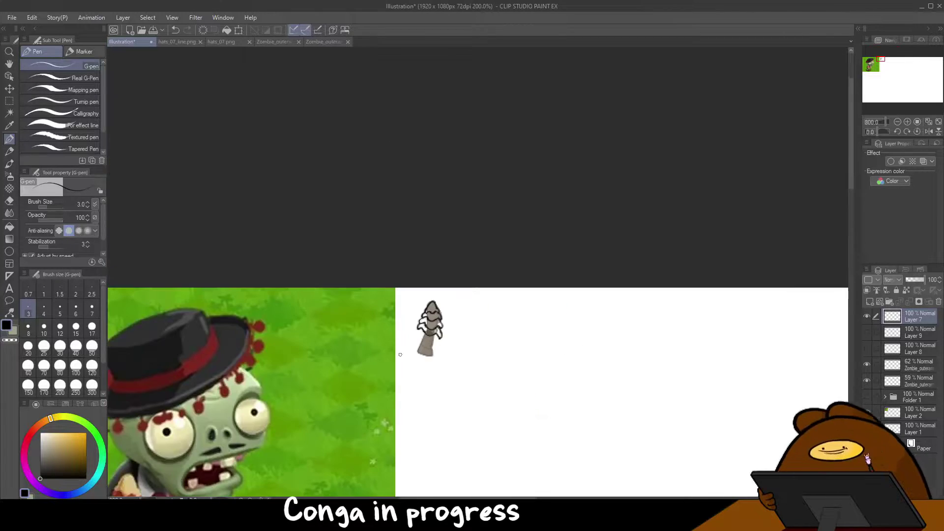
# - Show Layer 8 and compare the complete sleeve outline with the reference zombie
pyautogui.scroll(-5, 400, 336)
pyautogui.scroll(2, 396, 364)
pyautogui.click(867, 348)
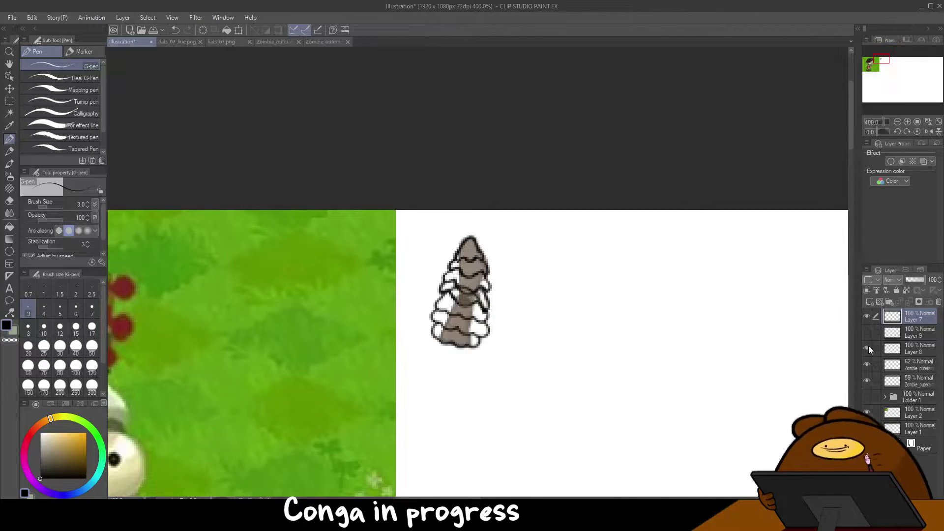
pyautogui.scroll(-4, 379, 346)
pyautogui.scroll(2, 294, 361)
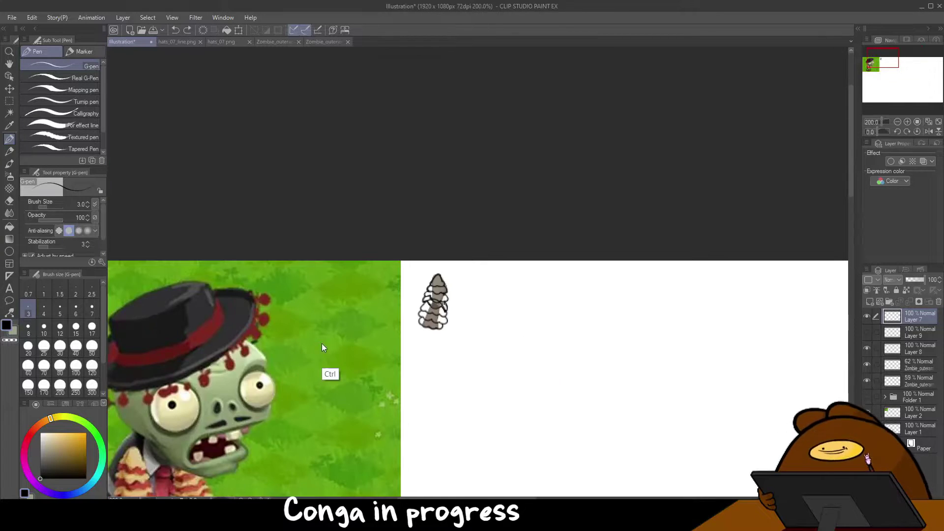
pyautogui.click(867, 349)
pyautogui.click(866, 349)
# - Sample a tan from the reference sleeve and fill the tip and upper tan ruffle on Layer 9, with Layer 8 hidden
pyautogui.click(907, 332)
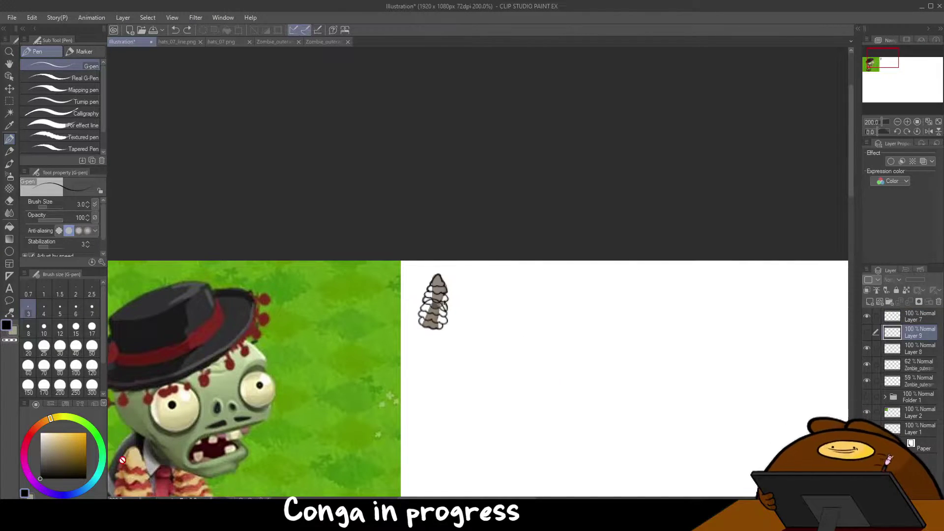
pyautogui.keyDown('alt'); pyautogui.click(132, 459); pyautogui.keyUp('alt')
pyautogui.scroll(2, 405, 283)
pyautogui.click(866, 349)
pyautogui.click(866, 333)
pyautogui.moveTo(462, 282)
pyautogui.mouseDown()
pyautogui.moveTo(466, 276)
pyautogui.moveTo(470, 289)
pyautogui.mouseUp()
pyautogui.moveTo(478, 306)
pyautogui.mouseDown()
pyautogui.moveTo(448, 307)
pyautogui.moveTo(450, 292)
pyautogui.moveTo(438, 308)
pyautogui.mouseUp()
# - Hide Layers 7 and 9, show Layer 8 and add a new Layer 10 beneath it
pyautogui.click(867, 332)
pyautogui.click(866, 316)
pyautogui.click(867, 348)
pyautogui.click(904, 365)
pyautogui.click(869, 302)
pyautogui.moveTo(484, 359); pyautogui.dragTo(458, 346)
pyautogui.hotkey('ctrl', 'z')
# - Fill the two tan ruffles of the lower sleeve on Layer 10, using a brush size of 4
pyautogui.click(866, 332)
pyautogui.click(867, 316)
pyautogui.click(867, 316)
pyautogui.click(867, 332)
pyautogui.moveTo(450, 331)
pyautogui.mouseDown()
pyautogui.moveTo(479, 336)
pyautogui.moveTo(477, 315)
pyautogui.moveTo(452, 320)
pyautogui.mouseUp()
pyautogui.click(44, 309)
pyautogui.moveTo(442, 356)
pyautogui.mouseDown()
pyautogui.moveTo(437, 366)
pyautogui.moveTo(472, 371)
pyautogui.mouseUp()
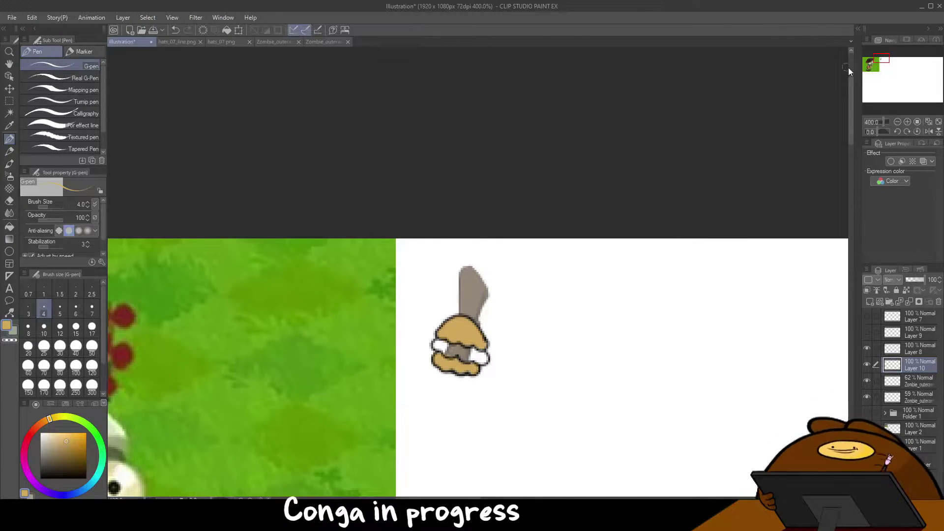
# - Sample red from the reference image and fill the lowest red ruffle band between the tan tiers
pyautogui.click(874, 63)
pyautogui.keyDown('alt'); pyautogui.click(329, 140); pyautogui.keyUp('alt')
pyautogui.click(877, 61)
pyautogui.moveTo(593, 252); pyautogui.dragTo(639, 259)
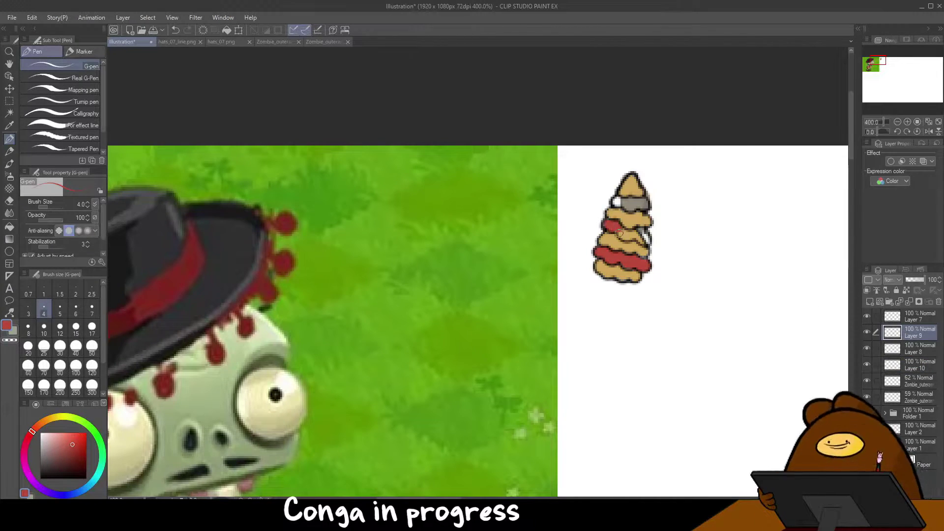
# - Fill the remaining uncoloured ruffles of the upper sleeve with red on Layer 9
pyautogui.moveTo(619, 234); pyautogui.dragTo(638, 237)
pyautogui.keyDown('alt'); pyautogui.click(613, 215); pyautogui.keyUp('alt')
pyautogui.keyDown('alt'); pyautogui.click(628, 225); pyautogui.keyUp('alt')
pyautogui.moveTo(615, 202); pyautogui.dragTo(643, 204)
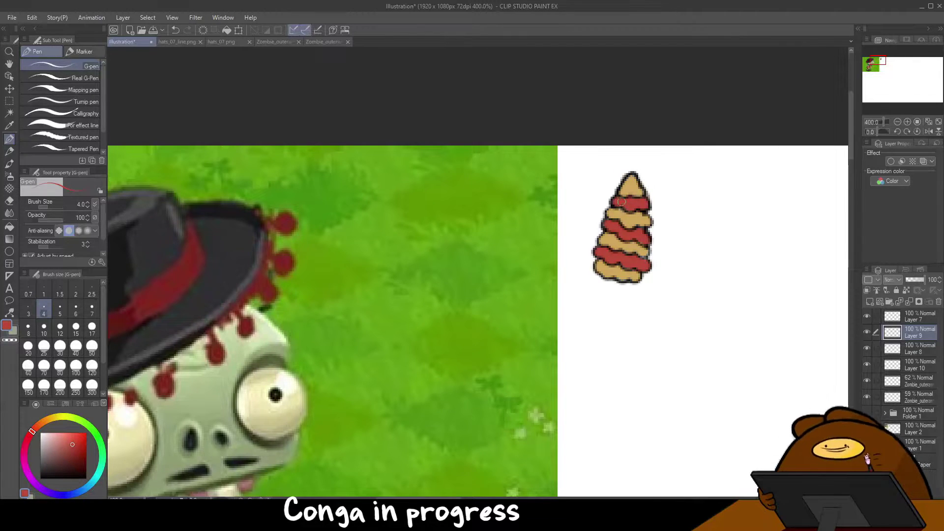
# - Sample a light tan from the reference sleeve and paint highlights on the sleeve's tip on Layer 9
pyautogui.scroll(-3, 538, 287)
pyautogui.scroll(3, 345, 398)
pyautogui.keyDown('alt'); pyautogui.click(345, 397); pyautogui.keyUp('alt')
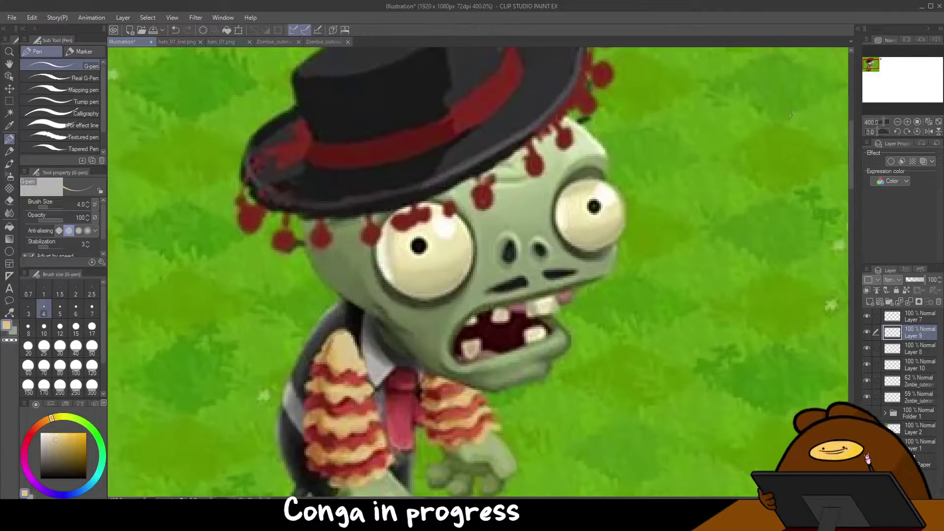
pyautogui.moveTo(639, 206); pyautogui.dragTo(356, 363)
pyautogui.scroll(3, 670, 151)
pyautogui.moveTo(670, 152); pyautogui.dragTo(664, 178)
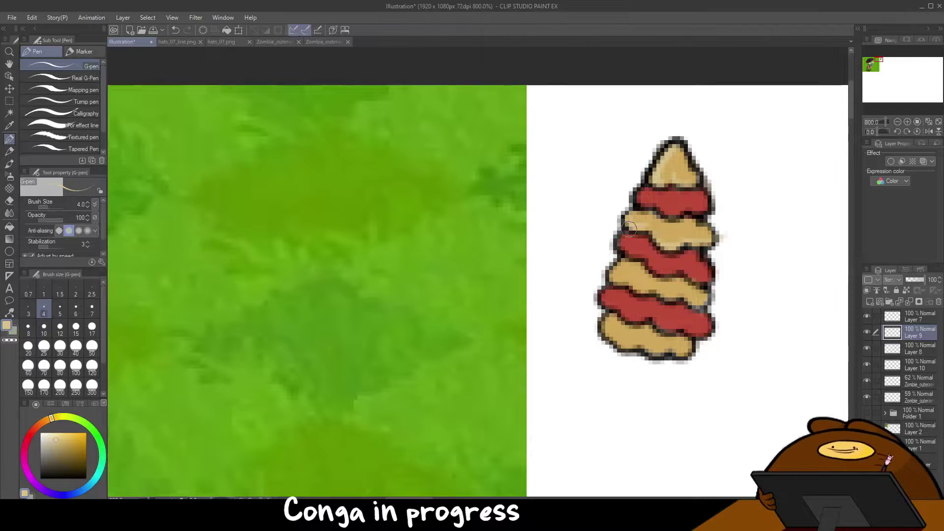
# - Add light tan highlights to the lower tan ruffles on Layer 10 and to the upper tan ruffle on Layer 9
pyautogui.click(899, 365)
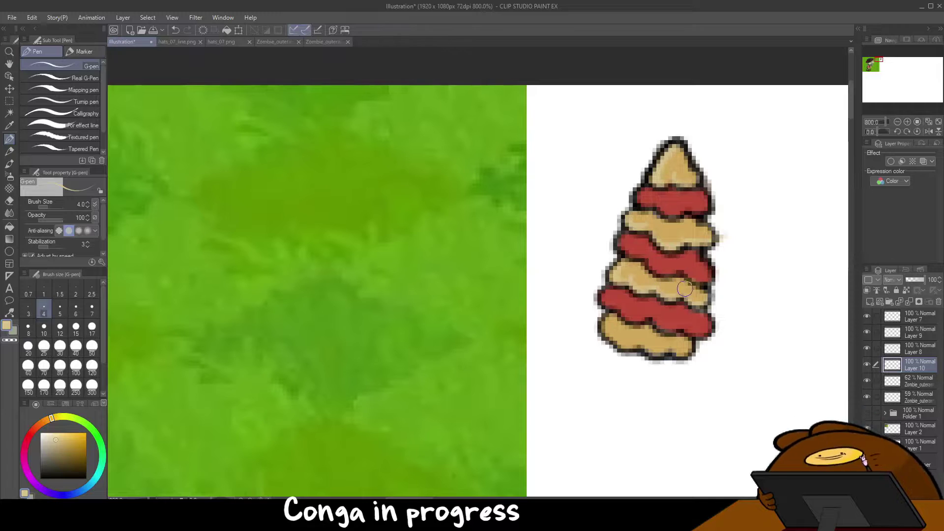
pyautogui.click(917, 333)
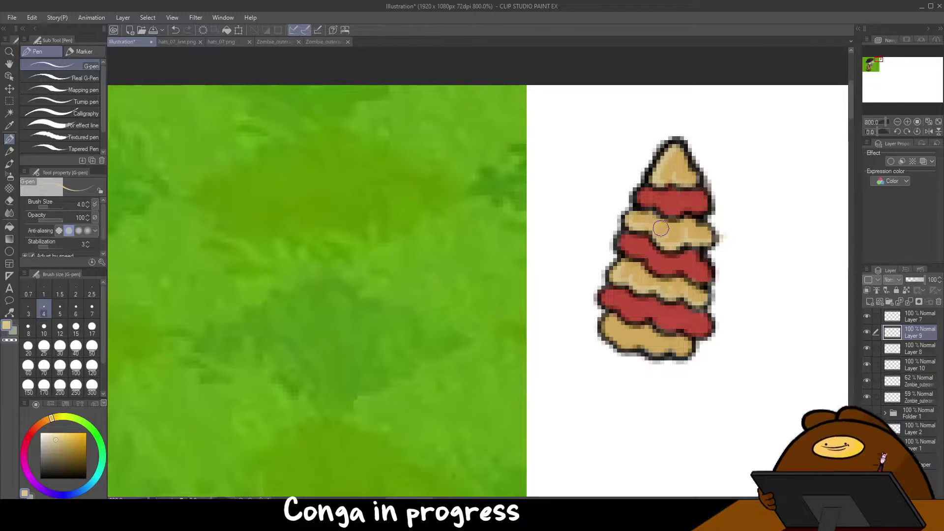
pyautogui.click(899, 365)
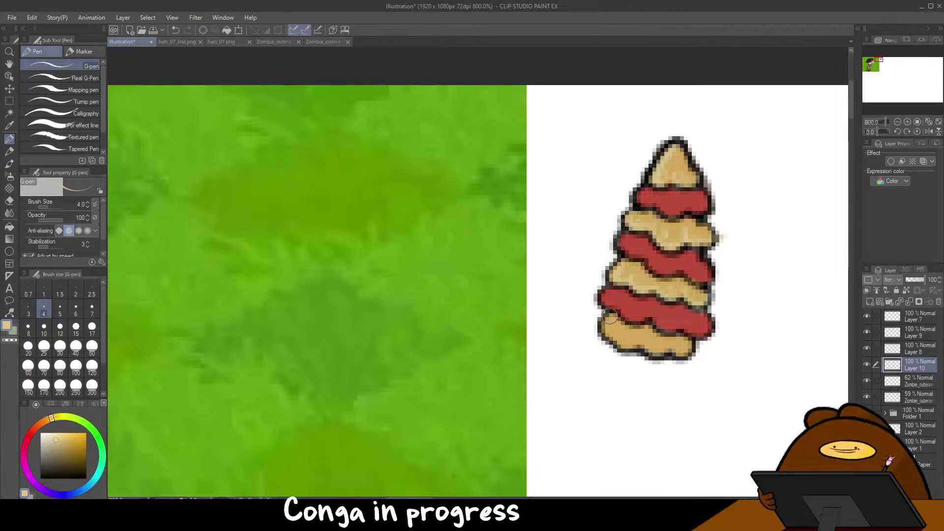
# - Highlight the lowest red ruffle on Layer 10 and the middle red ruffle on Layer 9 with a lighter red based on the reference
pyautogui.scroll(-6, 538, 307)
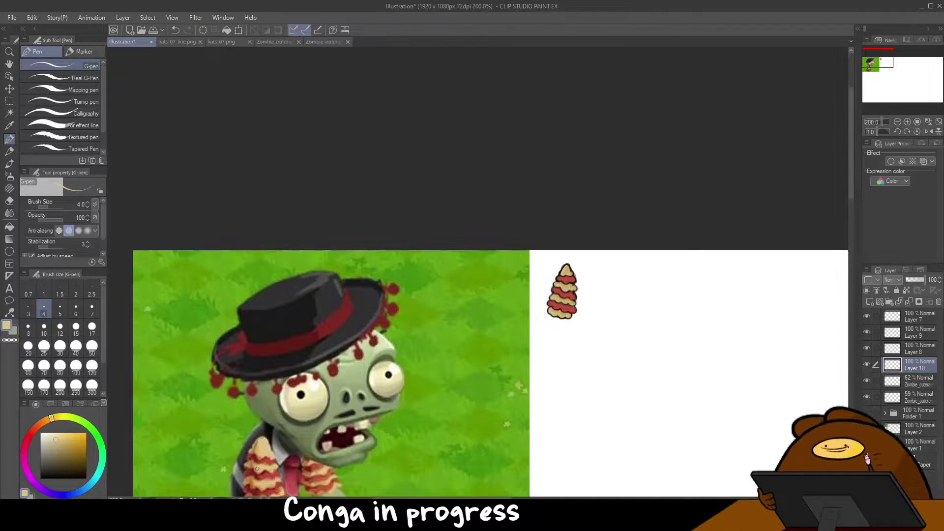
pyautogui.keyDown('alt'); pyautogui.click(423, 462); pyautogui.keyUp('alt')
pyautogui.scroll(6, 580, 288)
pyautogui.scroll(-5, 458, 345)
pyautogui.scroll(4, 524, 283)
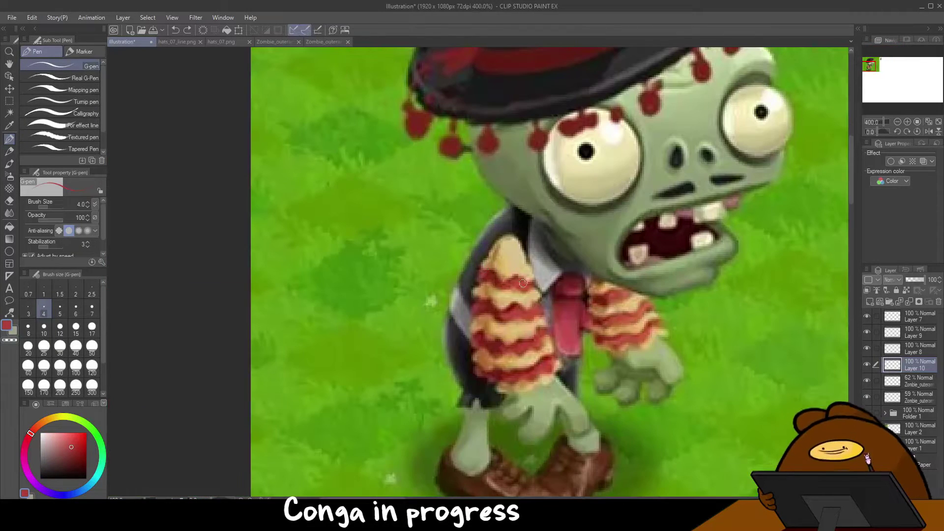
pyautogui.scroll(-5, 602, 160)
pyautogui.scroll(5, 474, 186)
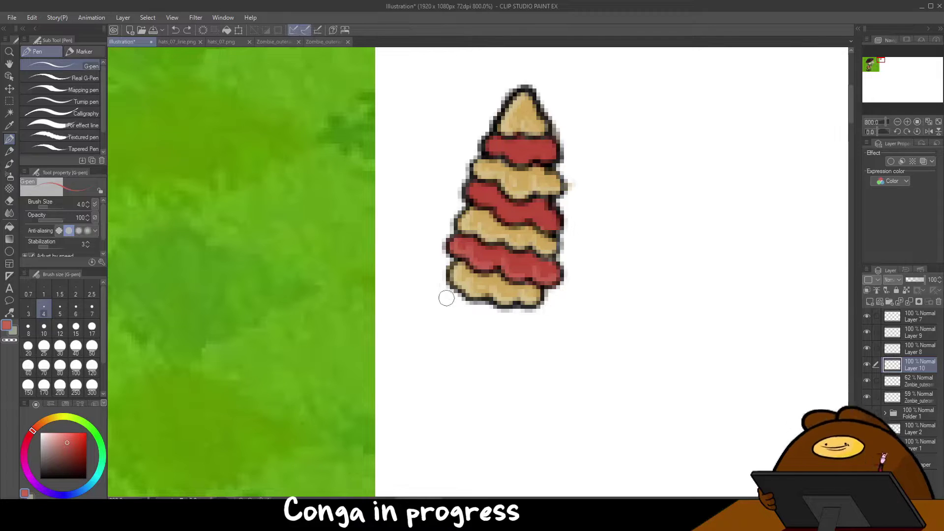
pyautogui.keyDown('ctrl'); pyautogui.keyDown('shift'); pyautogui.click(479, 196); pyautogui.keyUp('shift'); pyautogui.keyUp('ctrl')
pyautogui.moveTo(474, 190); pyautogui.dragTo(484, 204)
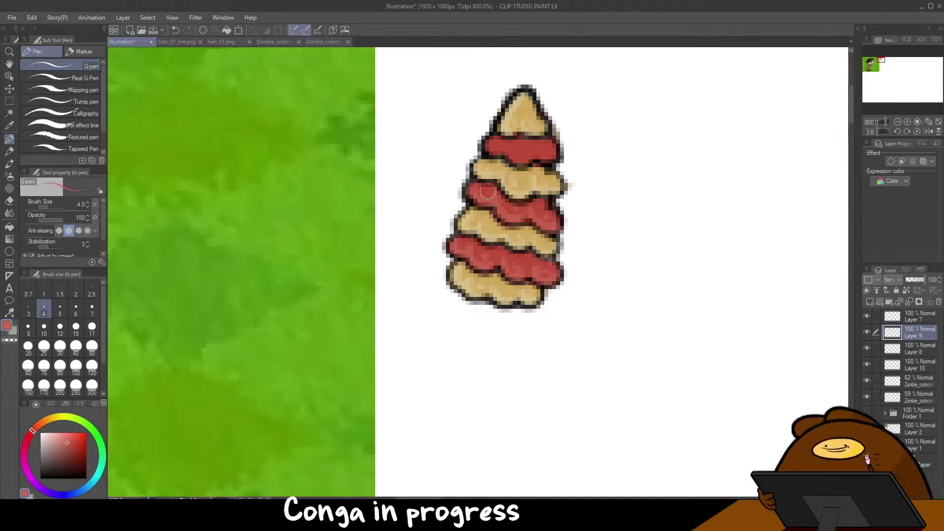
# - Shade the upper edges of the red ruffles with dark red on Layer 9 and Layer 10
pyautogui.scroll(-2, 354, 241)
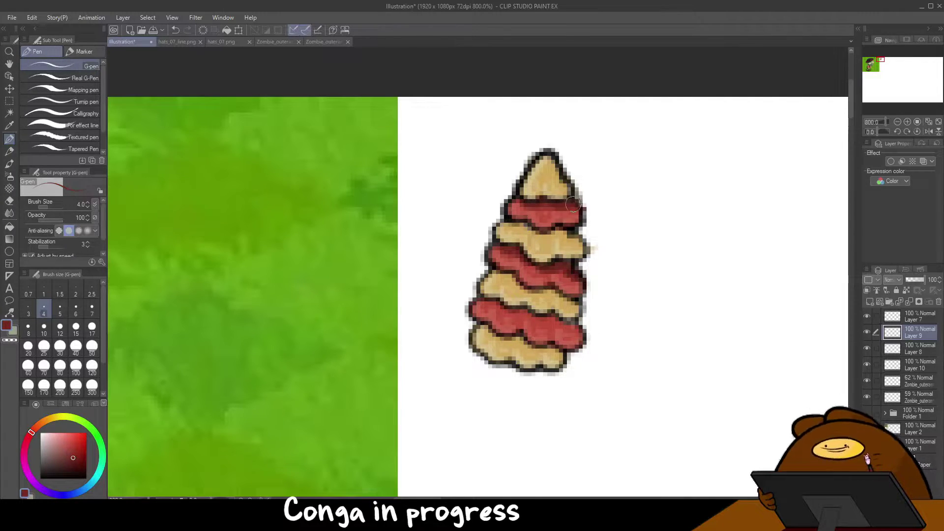
pyautogui.click(918, 366)
pyautogui.moveTo(490, 303); pyautogui.dragTo(578, 336)
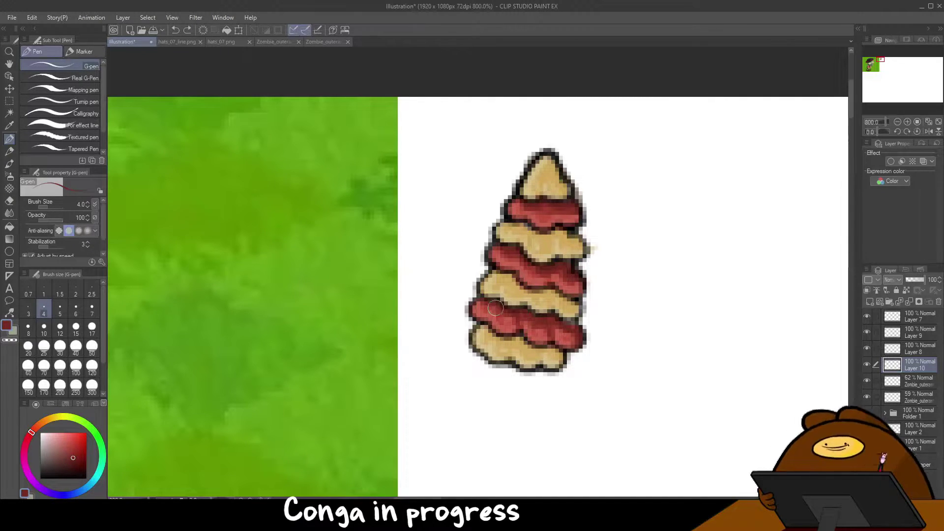
# - Sample a brown from the reference sleeve and shade the tip and upper tan ruffle on Layer 9
pyautogui.click(911, 332)
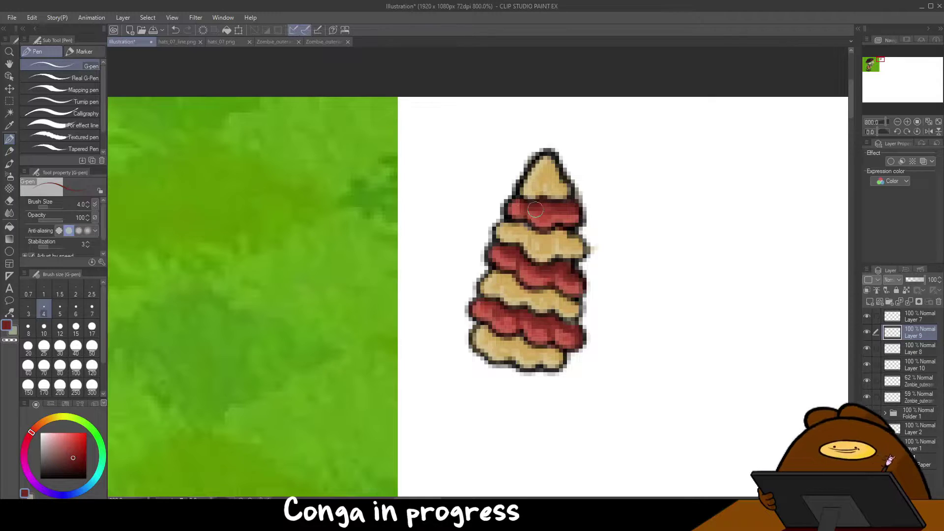
pyautogui.scroll(-5, 545, 208)
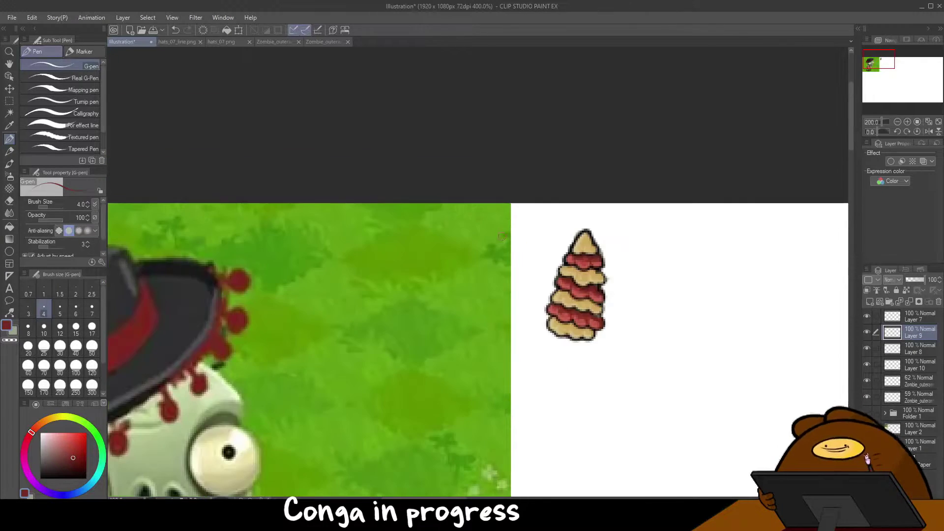
pyautogui.keyDown('alt'); pyautogui.click(262, 449); pyautogui.keyUp('alt')
pyautogui.scroll(5, 556, 268)
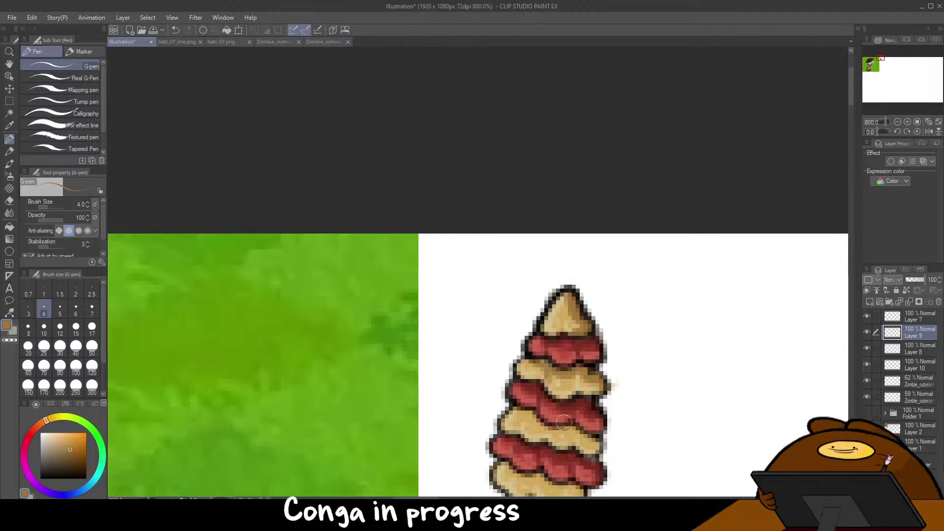
# - Shade the lower tan ruffles on Layer 10 with the same brown
pyautogui.scroll(-2, 564, 422)
pyautogui.click(878, 362)
pyautogui.scroll(3, 539, 394)
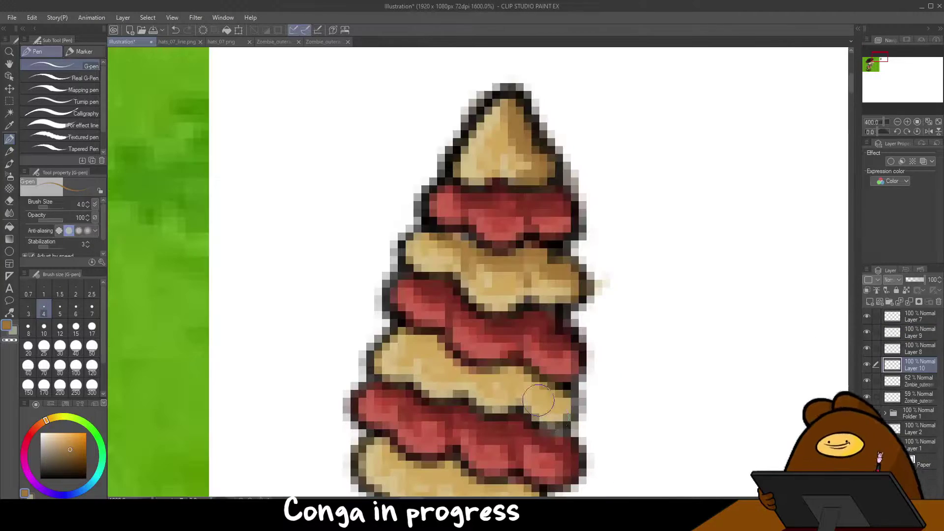
pyautogui.scroll(-2, 494, 288)
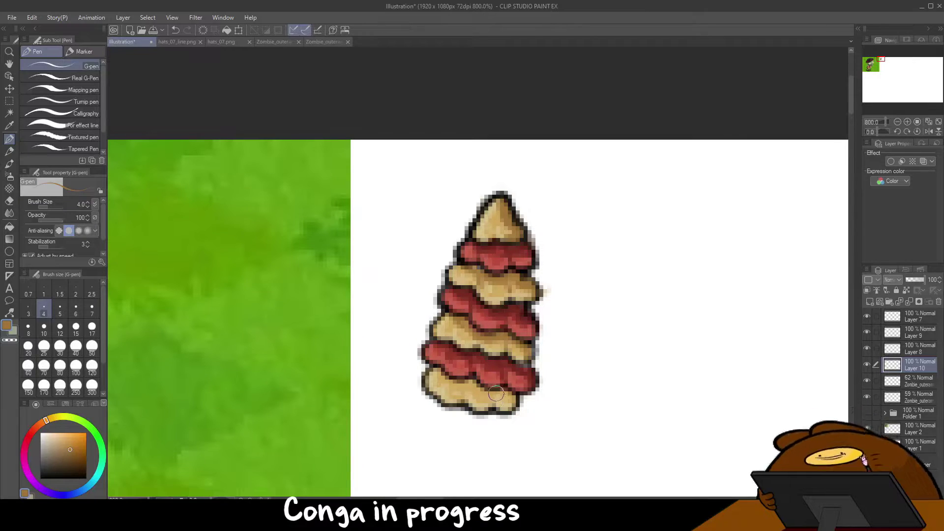
pyautogui.scroll(-4, 406, 434)
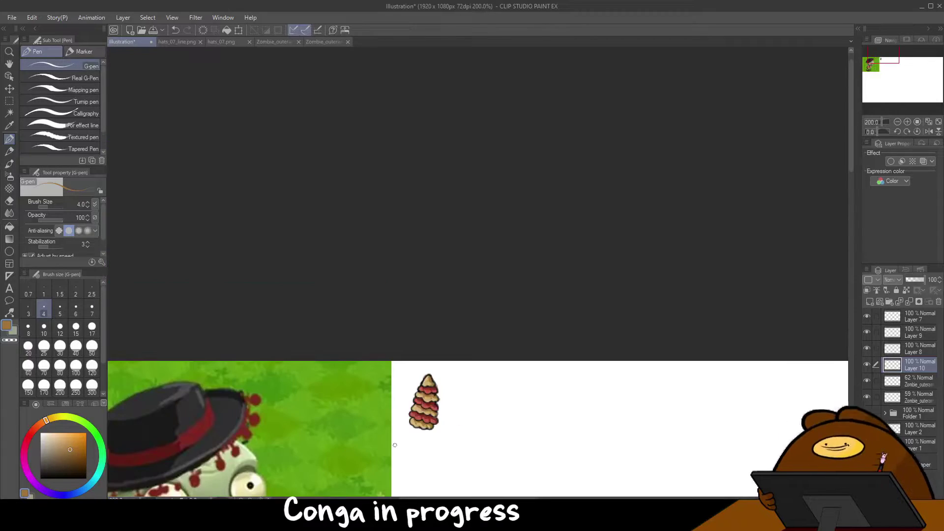
pyautogui.scroll(4, 421, 406)
# - Refine the folds on the sleeve's tip on Layer 9 with alternating light tan and brown strokes
pyautogui.keyDown('ctrl'); pyautogui.keyDown('shift'); pyautogui.click(464, 370); pyautogui.keyUp('shift'); pyautogui.keyUp('ctrl')
pyautogui.scroll(-3, 428, 362)
pyautogui.scroll(2, 429, 364)
pyautogui.scroll(-3, 432, 373)
pyautogui.scroll(4, 629, 175)
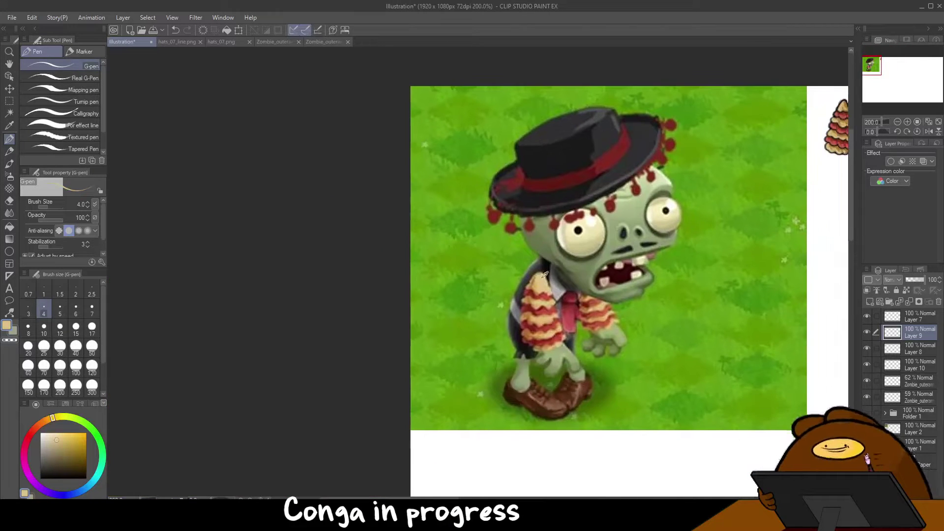
pyautogui.moveTo(611, 209); pyautogui.dragTo(608, 221)
pyautogui.keyDown('alt'); pyautogui.click(621, 213); pyautogui.keyUp('alt')
pyautogui.moveTo(611, 218)
pyautogui.mouseDown()
pyautogui.moveTo(619, 225)
pyautogui.moveTo(607, 222)
pyautogui.mouseUp()
pyautogui.keyDown('alt'); pyautogui.click(616, 204); pyautogui.keyUp('alt')
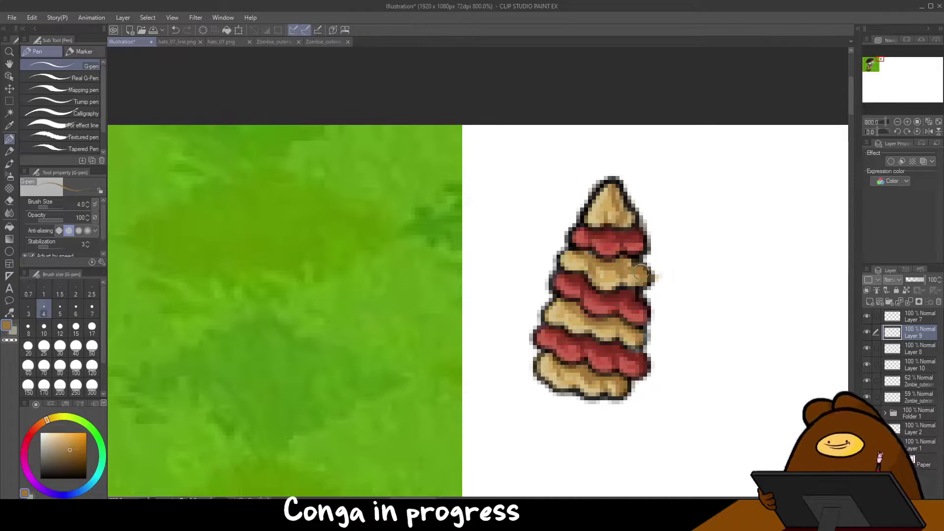
pyautogui.scroll(-3, 591, 242)
pyautogui.scroll(3, 592, 334)
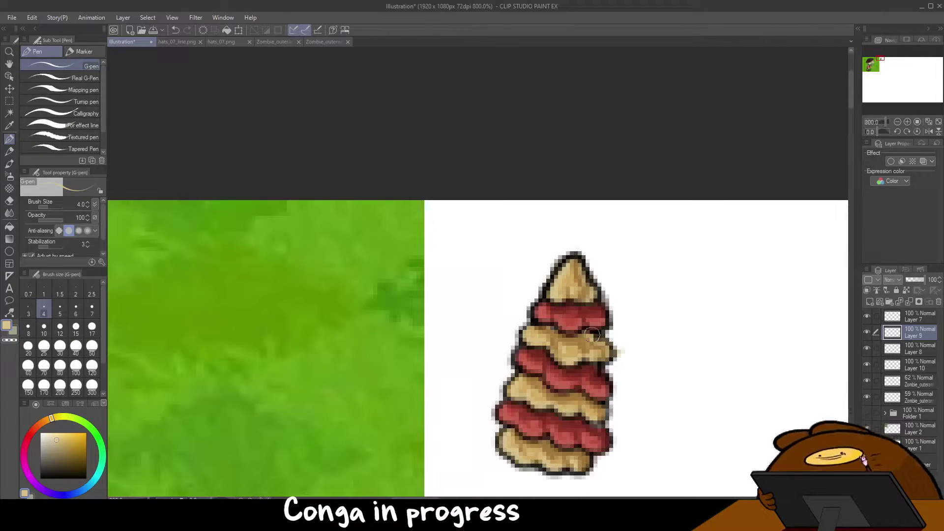
# - On Layer 10, touch up the lowest tan ruffle with light tan and darken a fold in the lowest red ruffle
pyautogui.click(920, 367)
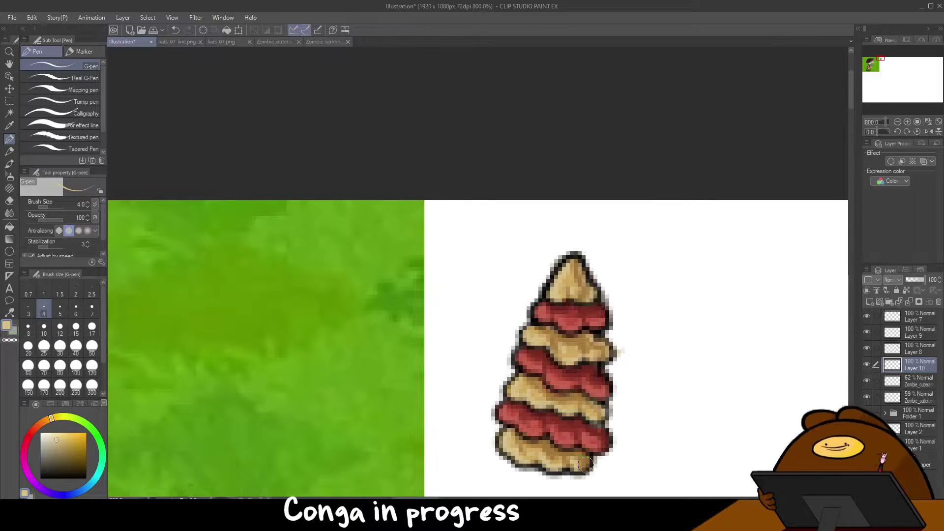
pyautogui.keyDown('alt'); pyautogui.click(596, 383); pyautogui.keyUp('alt')
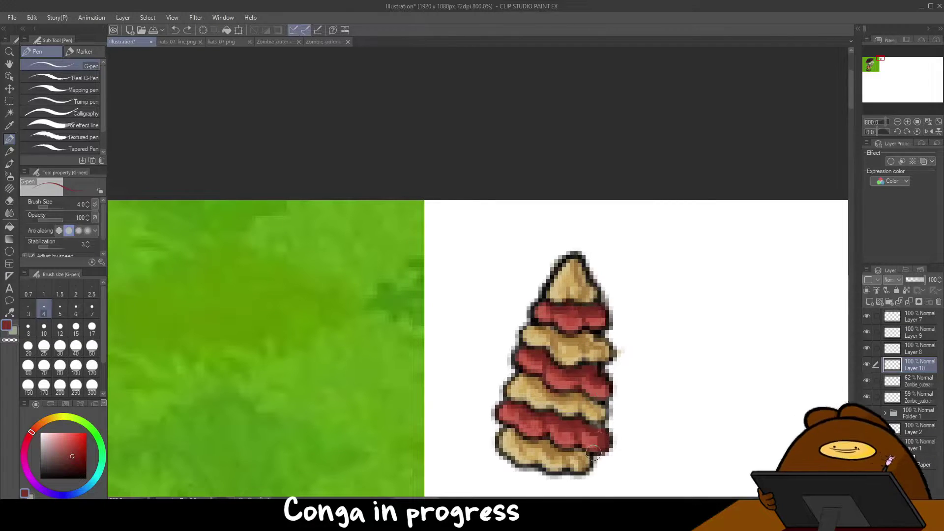
pyautogui.click(597, 449)
# - Sample a lighter red from the top red ruffle and highlight the middle red ruffle on Layer 9
pyautogui.keyDown('ctrl'); pyautogui.keyDown('shift'); pyautogui.click(600, 382); pyautogui.keyUp('shift'); pyautogui.keyUp('ctrl')
pyautogui.keyDown('alt'); pyautogui.click(590, 317); pyautogui.keyUp('alt')
pyautogui.moveTo(600, 396); pyautogui.dragTo(599, 385)
pyautogui.scroll(-2, 570, 370)
pyautogui.scroll(1, 566, 376)
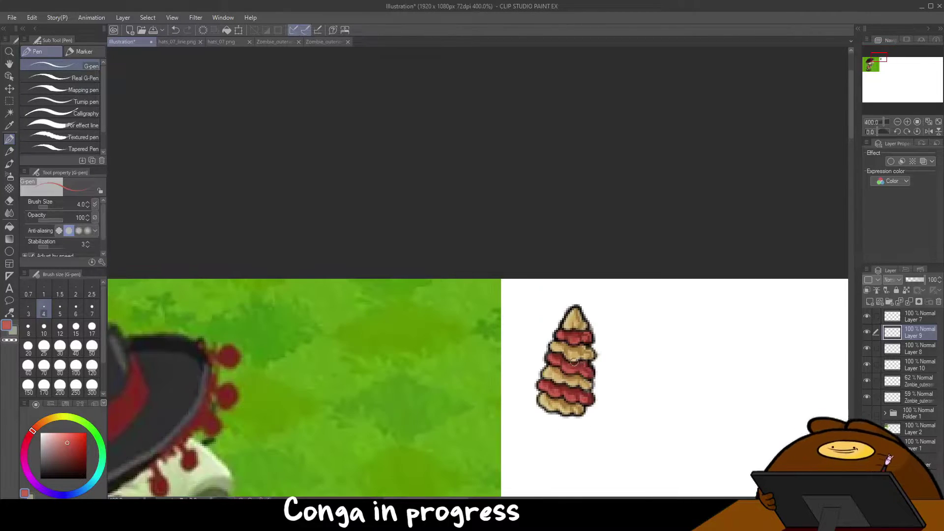
pyautogui.scroll(-1, 574, 362)
pyautogui.scroll(1, 551, 368)
pyautogui.scroll(-1, 473, 412)
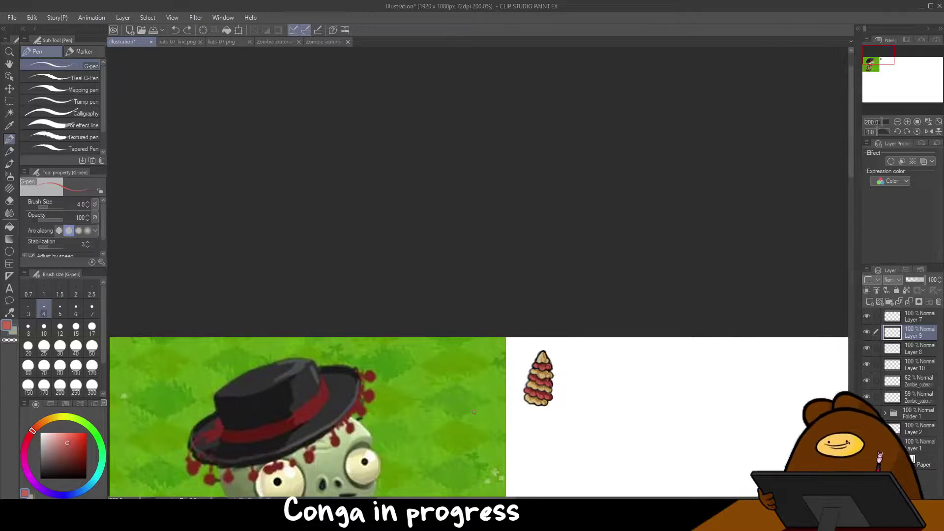
pyautogui.scroll(2, 540, 396)
# - Hide Layer 8 and Layer 10 to check the upper sleeve piece on its own over the arm
pyautogui.click(909, 316)
pyautogui.moveTo(867, 348); pyautogui.dragTo(867, 364)
pyautogui.scroll(1, 620, 314)
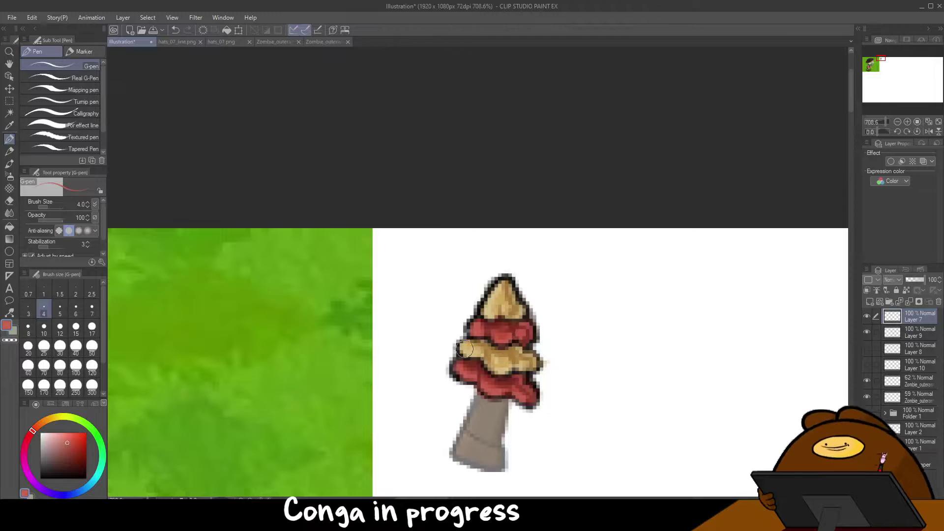
pyautogui.scroll(-4, 525, 335)
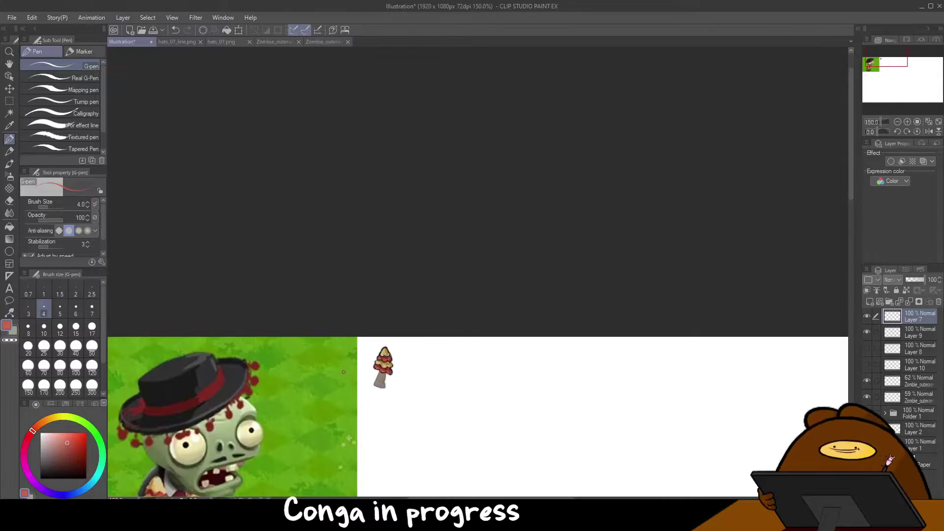
pyautogui.scroll(4, 365, 408)
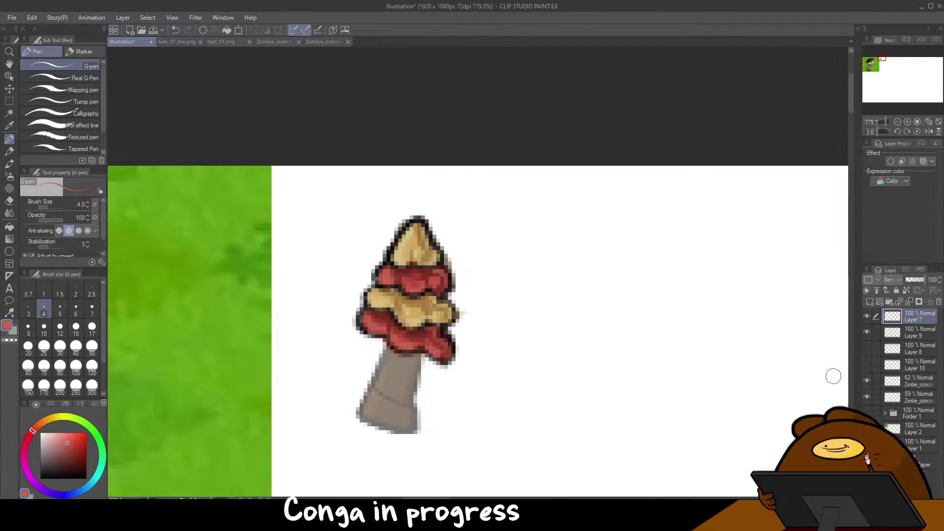
# - Show Layers 8 and 10 instead of 7 and 9, and shade the top of the lower sleeve on Layer 10 with sampled brown
pyautogui.moveTo(866, 316); pyautogui.dragTo(866, 332)
pyautogui.moveTo(867, 348); pyautogui.dragTo(867, 364)
pyautogui.click(915, 367)
pyautogui.moveTo(353, 325)
pyautogui.mouseDown()
pyautogui.moveTo(391, 330)
pyautogui.moveTo(377, 339)
pyautogui.moveTo(370, 328)
pyautogui.moveTo(401, 326)
pyautogui.moveTo(425, 352)
pyautogui.moveTo(421, 333)
pyautogui.mouseUp()
pyautogui.hotkey('ctrl', 'z')
pyautogui.hotkey('ctrl', 'z')
pyautogui.keyDown('alt'); pyautogui.click(383, 336); pyautogui.keyUp('alt')
pyautogui.scroll(-4, 321, 389)
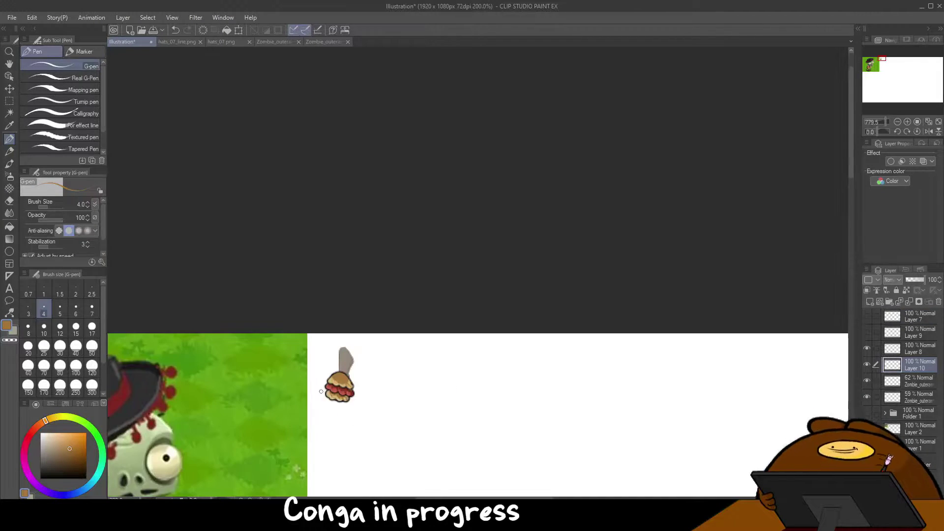
# - Switch to Animate and view the zombie in Zombie (2).fla more closely
pyautogui.moveTo(321, 388); pyautogui.dragTo(559, 207)
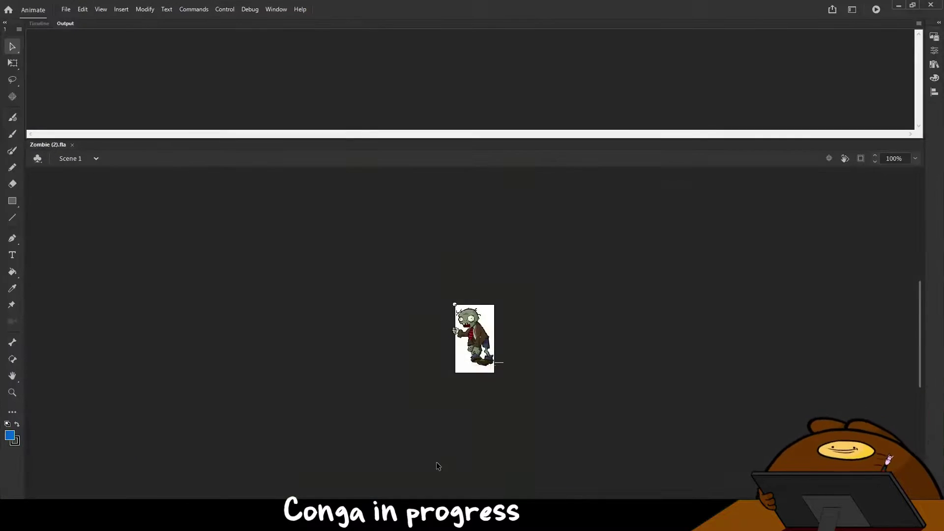
pyautogui.hotkey('ctrl', '=')
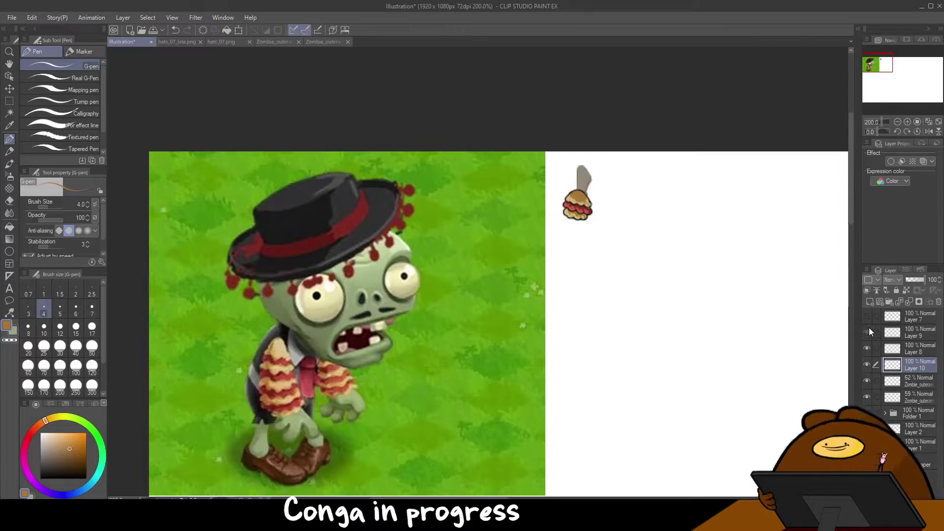
# - Merge Layer 7 into Layer 9 and Layer 8 into Layer 10, and delete the two zombie arm guide layers
pyautogui.click(868, 327)
pyautogui.click(909, 302)
pyautogui.click(926, 352)
pyautogui.keyDown('shift'); pyautogui.click(926, 364); pyautogui.keyUp('shift')
pyautogui.click(937, 301)
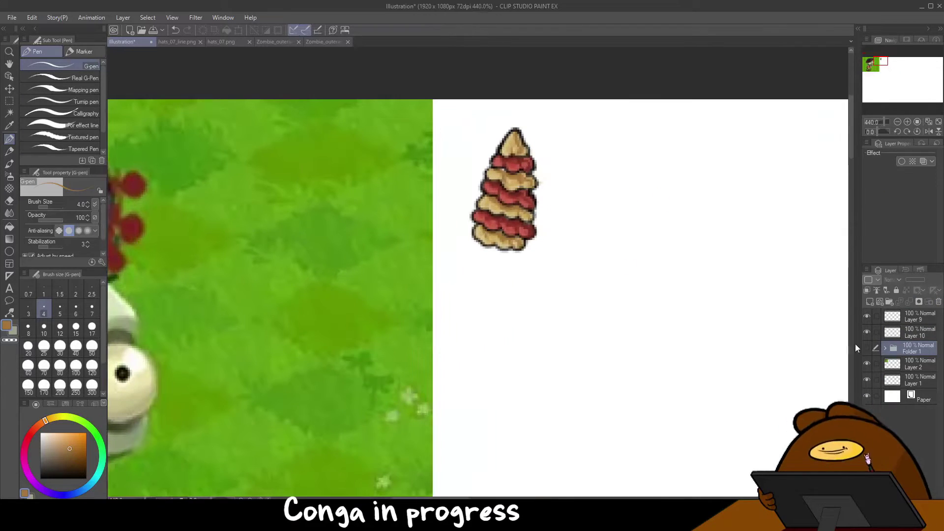
# - Check the two sleeve layers by toggling their visibility, and show and expand Folder 1 containing the hat
pyautogui.click(866, 332)
pyautogui.click(867, 316)
pyautogui.click(867, 315)
pyautogui.click(866, 348)
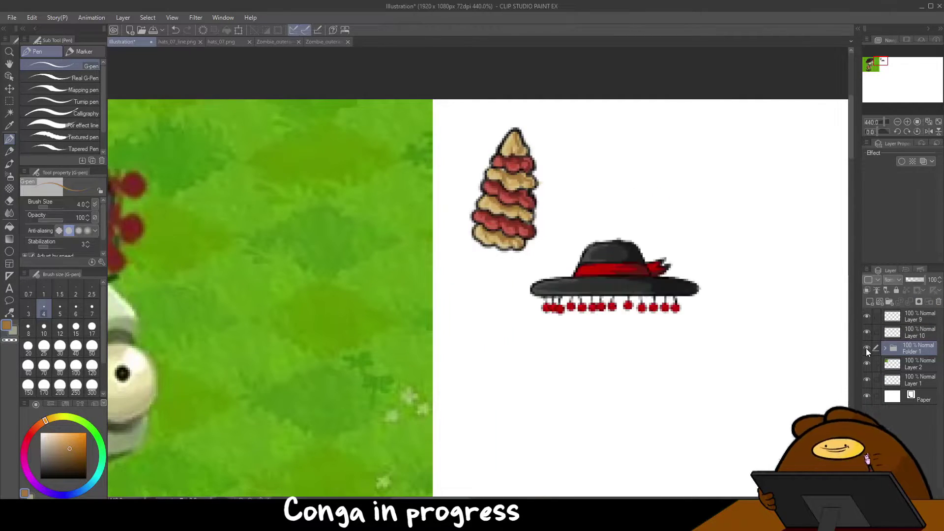
pyautogui.scroll(-3, 309, 232)
pyautogui.scroll(5, 400, 240)
pyautogui.scroll(2, 546, 284)
pyautogui.click(885, 348)
# - Select the hat ribbon's layer in Folder 1 and sample the hat band's red from the reference image
pyautogui.click(9, 65)
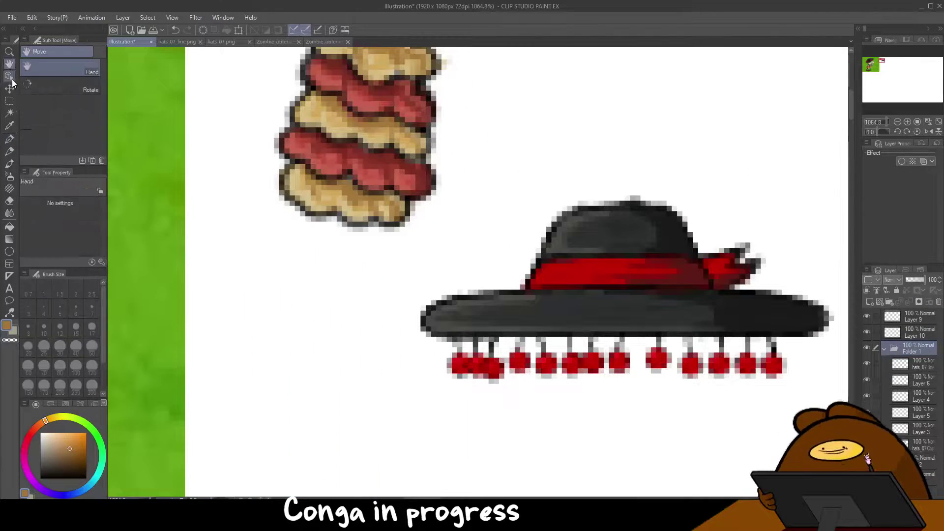
pyautogui.click(9, 76)
pyautogui.click(476, 276)
pyautogui.scroll(-6, 476, 276)
pyautogui.rightClick(216, 253)
pyautogui.click(196, 234)
# - Mix a brighter red from the ribbon's colour on Layer 6, and undo back to the unmerged sleeve layers
pyautogui.press('p')
pyautogui.moveTo(35, 427); pyautogui.dragTo(33, 429)
pyautogui.click(75, 455)
pyautogui.scroll(5, 605, 266)
pyautogui.keyDown('alt'); pyautogui.click(560, 298); pyautogui.keyUp('alt')
pyautogui.click(33, 431)
pyautogui.click(81, 440)
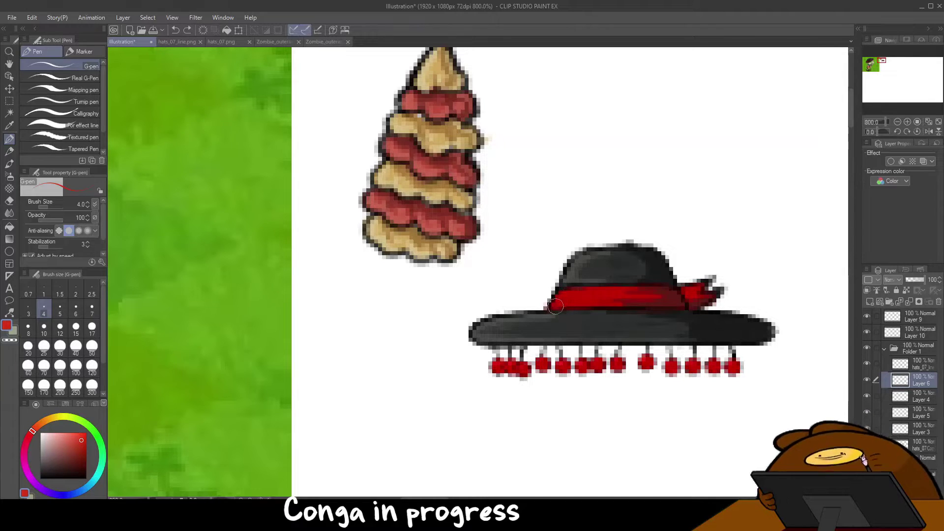
pyautogui.scroll(-2, 502, 330)
pyautogui.scroll(-2, 502, 331)
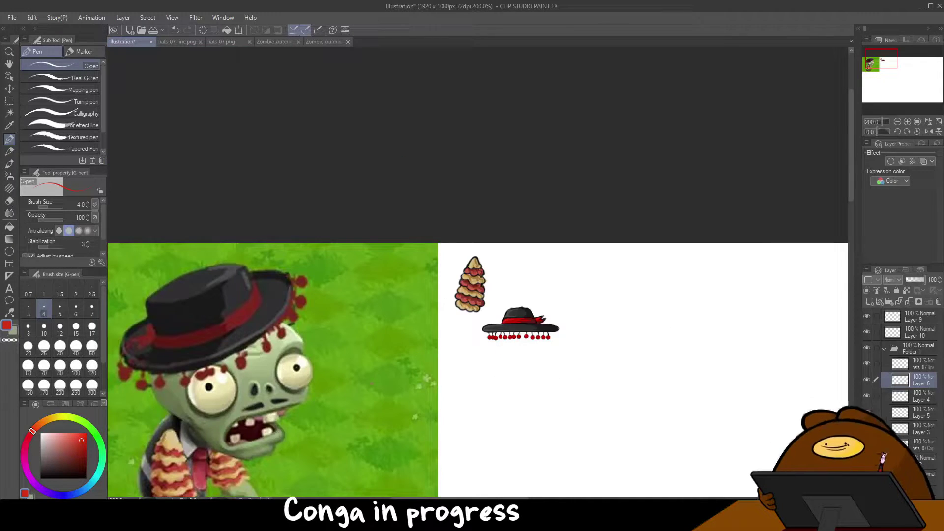
pyautogui.click(914, 331)
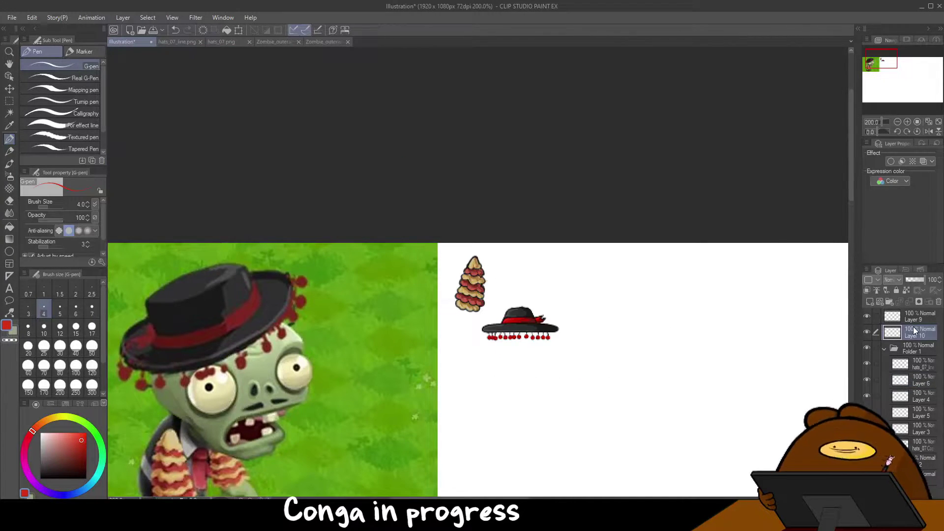
pyautogui.hotkey('ctrl', 'z')
# - Raise the saturation of the upper sleeve colours on Layer 9 to 30
pyautogui.click(912, 328)
pyautogui.hotkey('ctrl', 'u')
pyautogui.moveTo(328, 172); pyautogui.dragTo(351, 173)
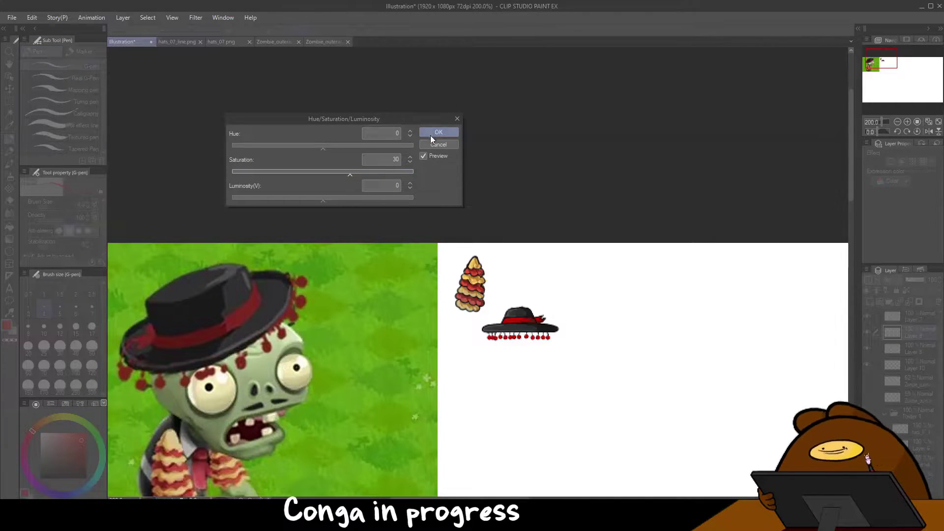
pyautogui.click(432, 132)
# - Raise the saturation of the lower sleeve colours on Layer 10 to match the upper sleeve
pyautogui.click(919, 369)
pyautogui.hotkey('ctrl', 'u')
pyautogui.moveTo(327, 172); pyautogui.dragTo(347, 171)
pyautogui.click(431, 131)
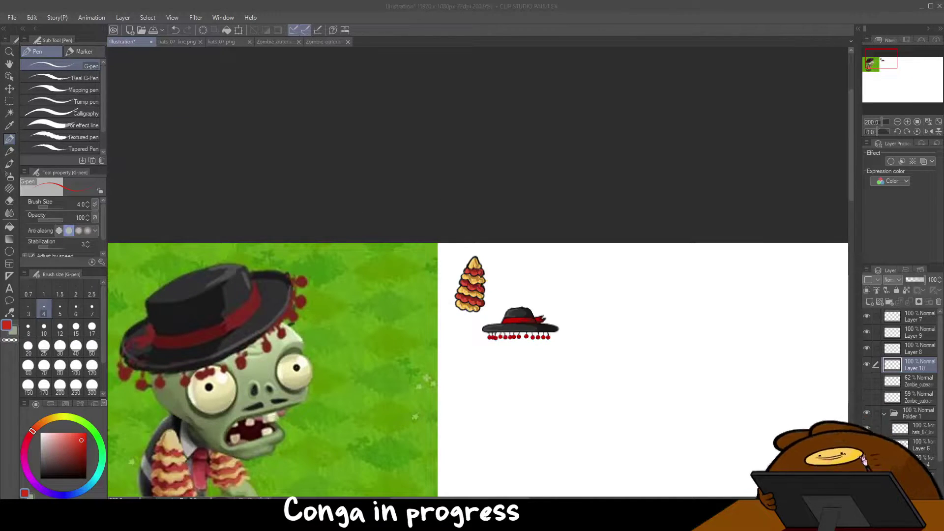
pyautogui.scroll(-1, 604, 369)
pyautogui.scroll(5, 604, 369)
pyautogui.moveTo(886, 60); pyautogui.dragTo(885, 63)
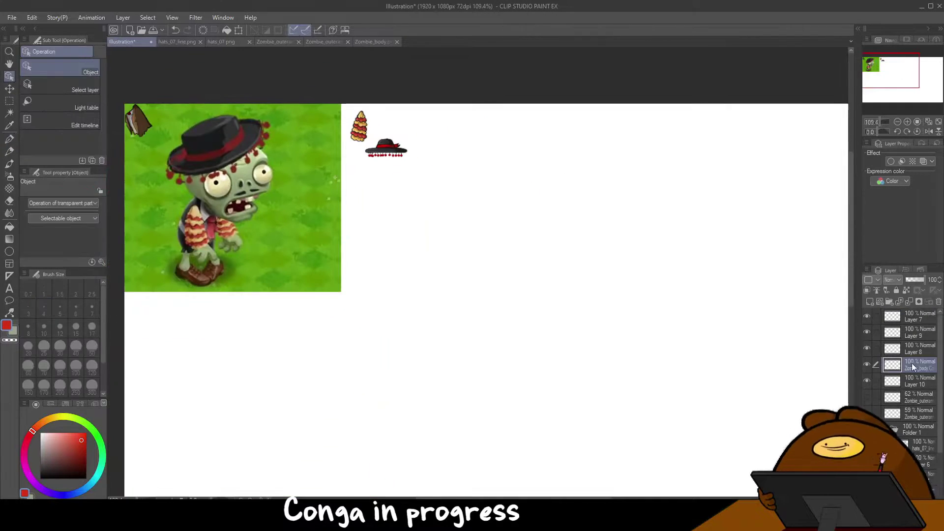
# - Move the Zombie_body layer to the top, merge the outlines into Layers 9 and 10, and delete both arm guide layers
pyautogui.moveTo(911, 364); pyautogui.dragTo(910, 312)
pyautogui.click(910, 333)
pyautogui.click(909, 301)
pyautogui.click(910, 348)
pyautogui.click(909, 301)
pyautogui.click(918, 363)
pyautogui.doubleClick(937, 301)
# - Move the zombie body sprite off the reference image to the empty canvas beside the hat
pyautogui.moveTo(135, 121); pyautogui.dragTo(438, 144)
pyautogui.scroll(6, 434, 144)
pyautogui.scroll(-5, 428, 146)
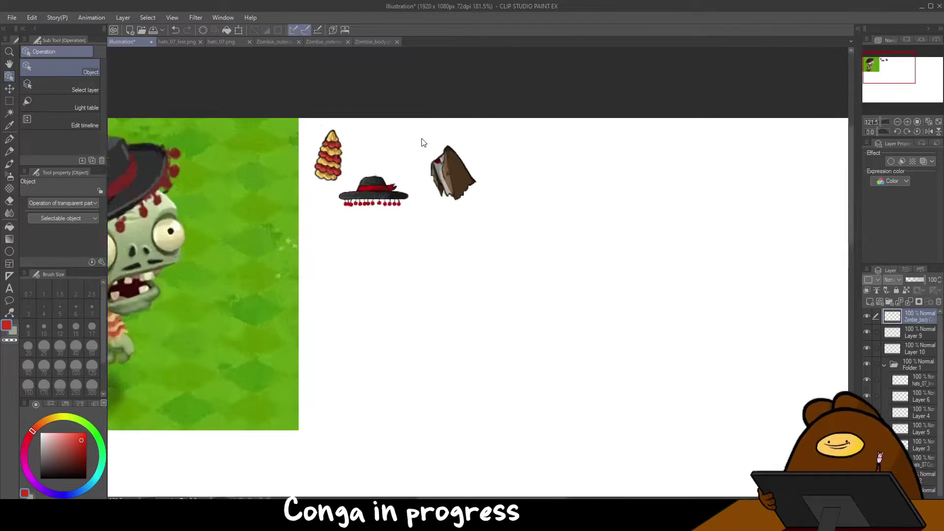
# - Create a new layer above the body and draw a black hem line across the lower jacket with the Mechanical pencil
pyautogui.scroll(4, 424, 144)
pyautogui.click(9, 151)
pyautogui.hotkey('ctrl', 'shift', 'n')
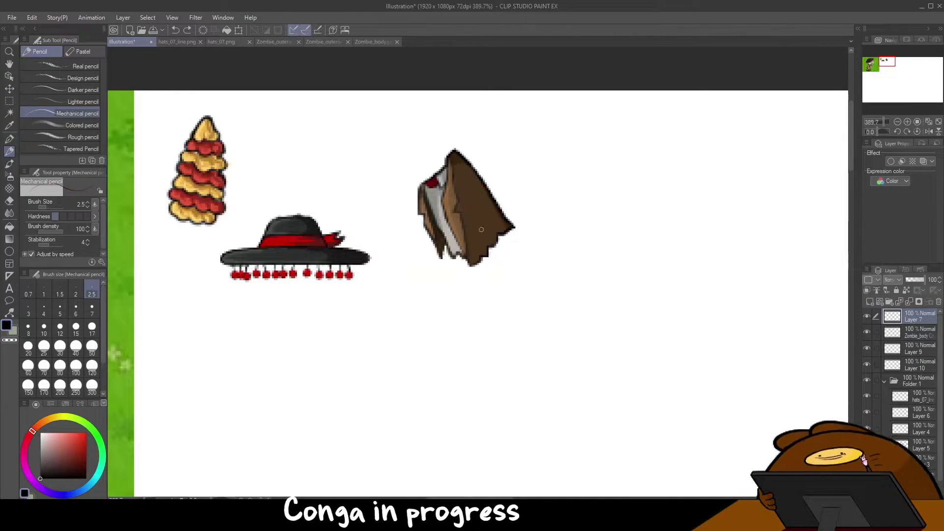
pyautogui.scroll(1, 467, 255)
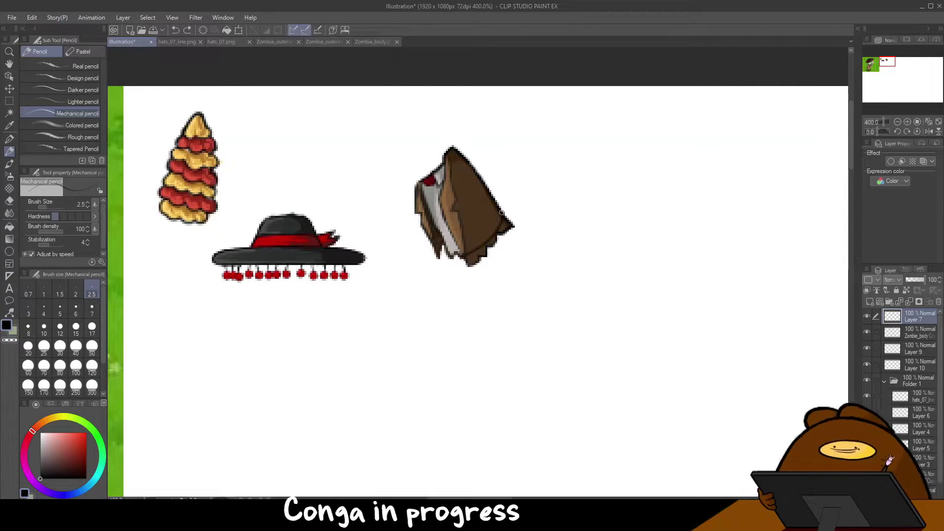
# - Remove the ragged brown lapel along the shirt's outer edge on the Zombie_body layer
pyautogui.click(902, 331)
pyautogui.scroll(4, 415, 187)
pyautogui.moveTo(417, 184); pyautogui.dragTo(455, 319)
pyautogui.scroll(-9, 344, 236)
pyautogui.scroll(5, 396, 309)
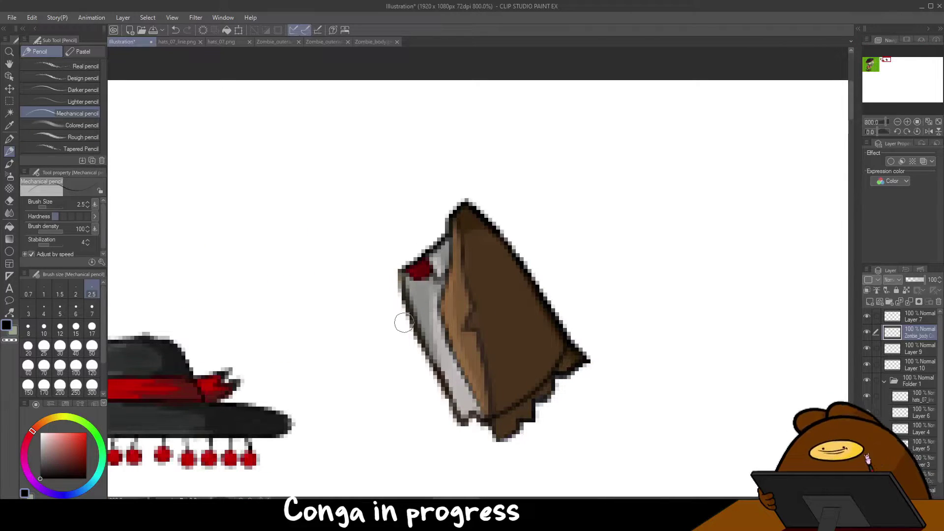
pyautogui.scroll(-5, 434, 230)
pyautogui.scroll(5, 434, 230)
# - Draw a black shirt collar outline at the body's neck on Layer 7 and erase the brown inside it on the Zombie_body layer
pyautogui.click(912, 317)
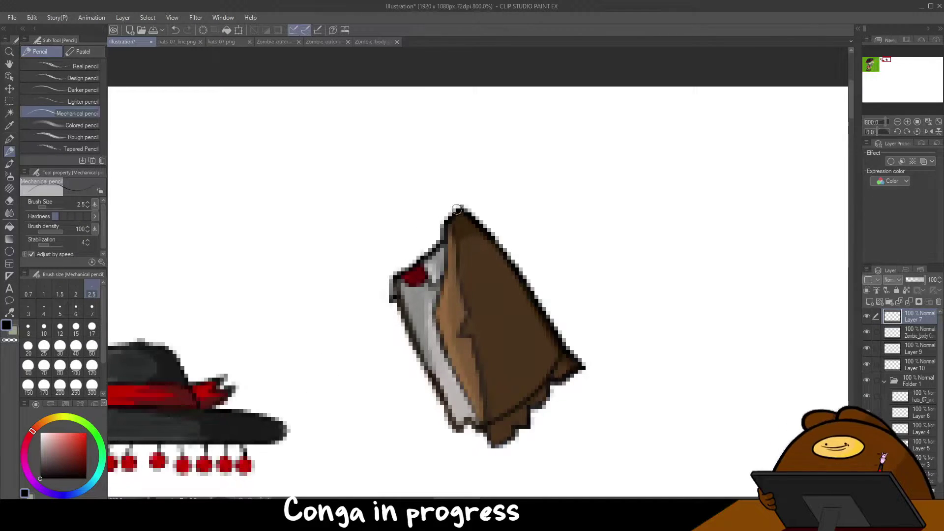
pyautogui.click(921, 335)
pyautogui.scroll(-2, 256, 241)
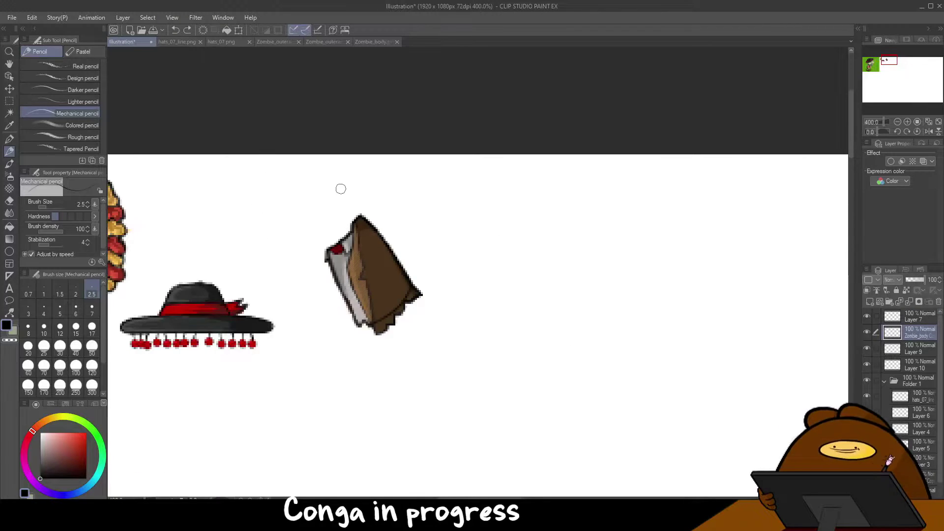
pyautogui.scroll(2, 338, 194)
pyautogui.hotkey('alt', ']')
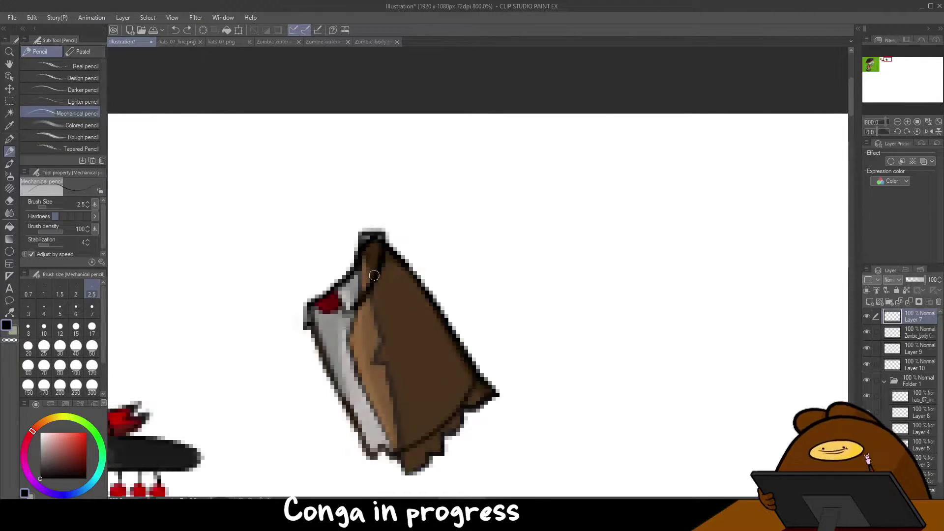
pyautogui.hotkey('alt', '[')
pyautogui.hotkey('alt', ']')
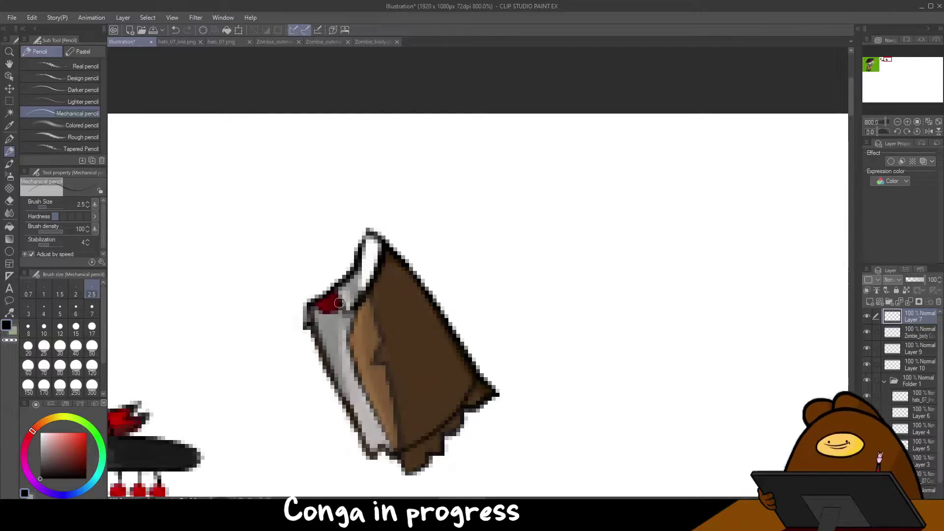
# - Create a new layer beneath the Zombie_body layer and fill the collar with the shirt's sampled grey
pyautogui.keyDown('alt'); pyautogui.click(370, 226); pyautogui.keyUp('alt')
pyautogui.click(869, 302)
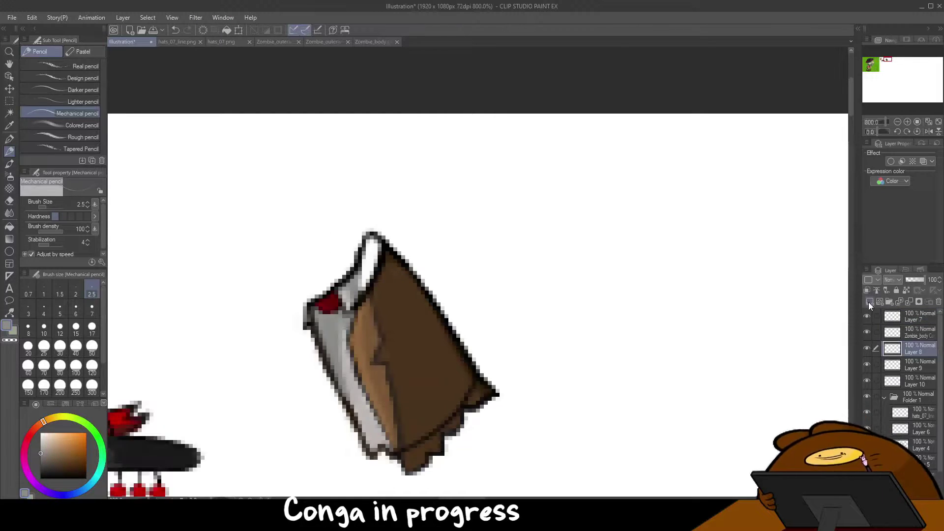
# - Erase the ragged fabric below the hem line and the brown jacket fill on the Zombie_body layer
pyautogui.hotkey('alt', ']')
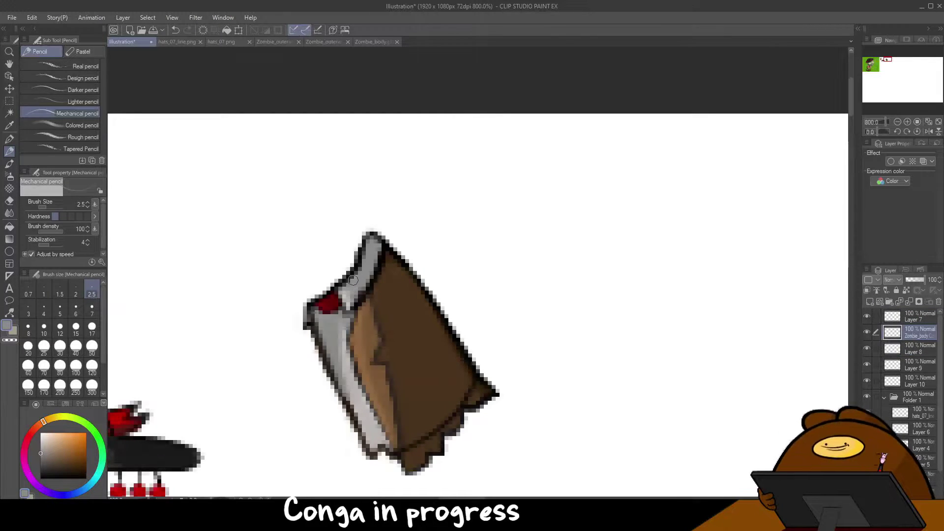
pyautogui.moveTo(496, 389)
pyautogui.mouseDown()
pyautogui.moveTo(492, 370)
pyautogui.moveTo(468, 413)
pyautogui.moveTo(418, 454)
pyautogui.mouseUp()
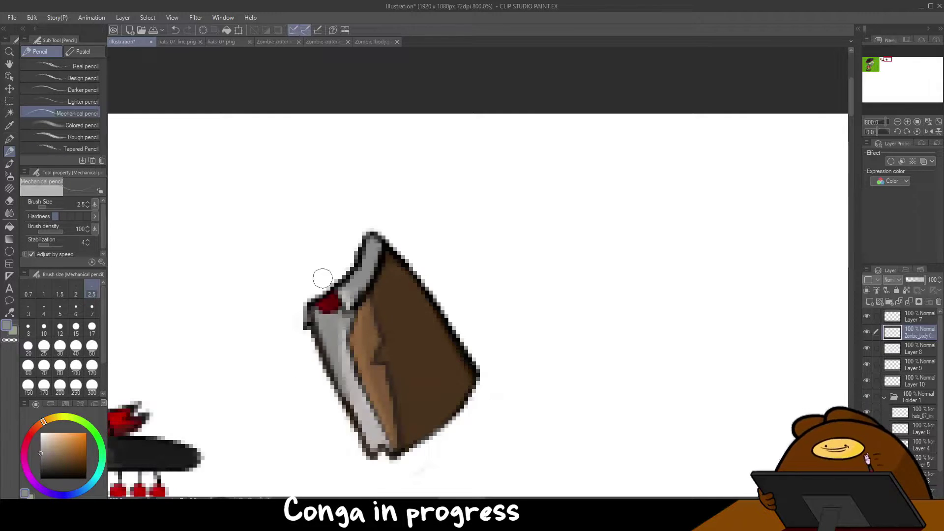
pyautogui.moveTo(426, 320)
pyautogui.mouseDown()
pyautogui.moveTo(399, 345)
pyautogui.moveTo(455, 433)
pyautogui.moveTo(383, 328)
pyautogui.moveTo(389, 265)
pyautogui.moveTo(461, 370)
pyautogui.moveTo(396, 270)
pyautogui.moveTo(450, 357)
pyautogui.moveTo(389, 383)
pyautogui.moveTo(363, 340)
pyautogui.moveTo(394, 329)
pyautogui.moveTo(405, 359)
pyautogui.moveTo(424, 304)
pyautogui.moveTo(462, 367)
pyautogui.moveTo(408, 280)
pyautogui.moveTo(378, 298)
pyautogui.moveTo(382, 278)
pyautogui.moveTo(363, 314)
pyautogui.moveTo(376, 412)
pyautogui.moveTo(356, 320)
pyautogui.moveTo(401, 453)
pyautogui.moveTo(353, 325)
pyautogui.mouseUp()
# - Fill the emptied body outline with the shirt's light grey on Layer 8 using the G-pen
pyautogui.keyDown('alt'); pyautogui.click(355, 398); pyautogui.keyUp('alt')
pyautogui.click(918, 349)
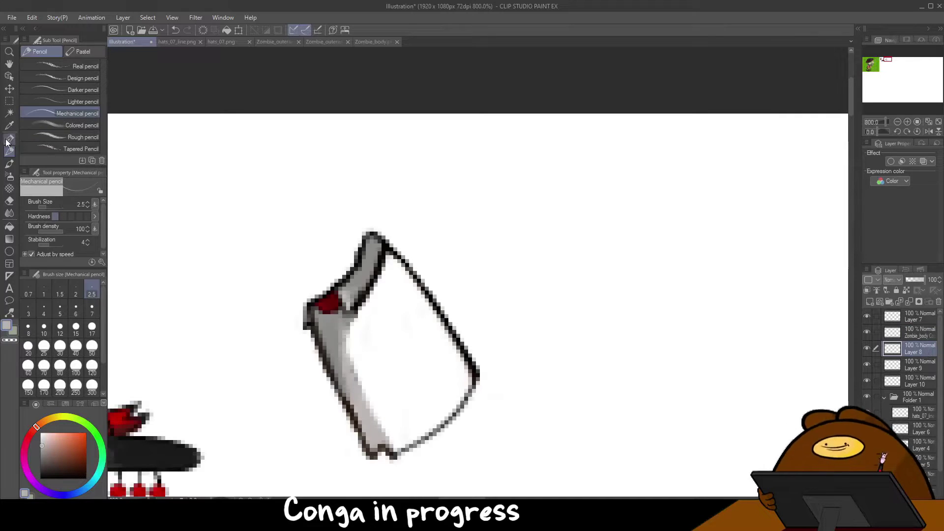
pyautogui.click(10, 139)
pyautogui.moveTo(466, 385)
pyautogui.mouseDown()
pyautogui.moveTo(401, 268)
pyautogui.moveTo(356, 320)
pyautogui.moveTo(349, 366)
pyautogui.mouseUp()
pyautogui.hotkey('alt', ']')
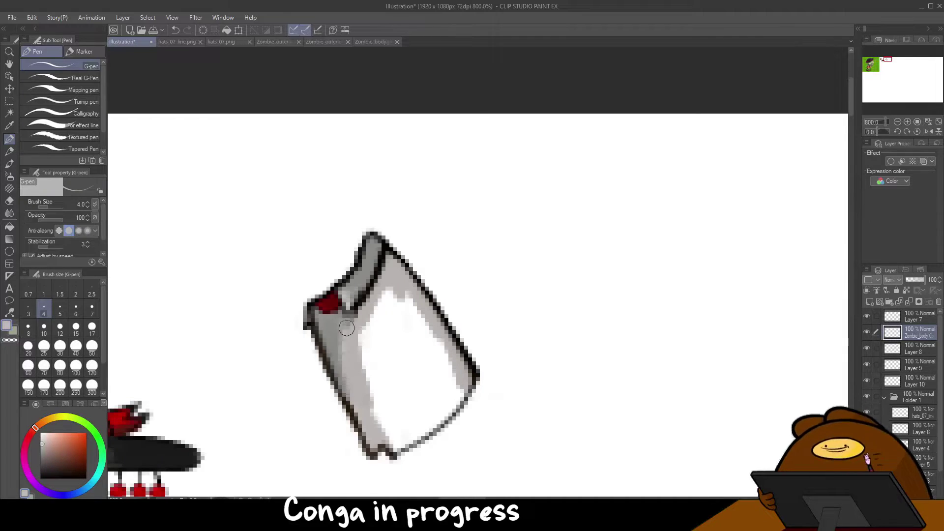
pyautogui.hotkey('alt', '[')
pyautogui.moveTo(399, 444)
pyautogui.mouseDown()
pyautogui.moveTo(454, 401)
pyautogui.moveTo(447, 413)
pyautogui.moveTo(436, 401)
pyautogui.moveTo(414, 412)
pyautogui.moveTo(442, 362)
pyautogui.moveTo(399, 308)
pyautogui.moveTo(453, 366)
pyautogui.moveTo(392, 292)
pyautogui.moveTo(406, 357)
pyautogui.moveTo(391, 386)
pyautogui.moveTo(371, 393)
pyautogui.moveTo(362, 347)
pyautogui.moveTo(445, 293)
pyautogui.moveTo(511, 437)
pyautogui.moveTo(493, 387)
pyautogui.mouseUp()
pyautogui.scroll(-2, 363, 412)
pyautogui.scroll(2, 310, 378)
# - Shade the shirt's collar side and back edge with sampled darker greys on Layer 8
pyautogui.keyDown('alt'); pyautogui.click(382, 359); pyautogui.keyUp('alt')
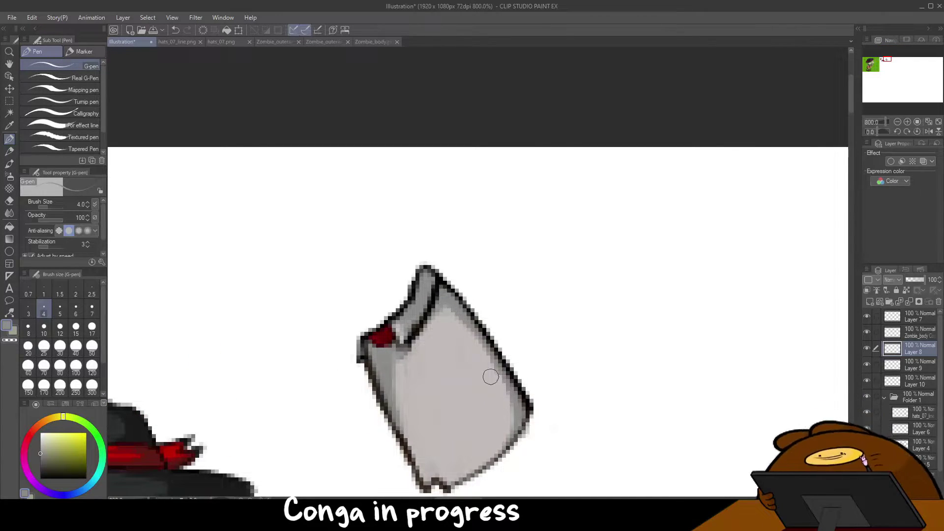
pyautogui.keyDown('alt'); pyautogui.click(408, 363); pyautogui.keyUp('alt')
pyautogui.moveTo(437, 316)
pyautogui.mouseDown()
pyautogui.moveTo(504, 436)
pyautogui.moveTo(442, 315)
pyautogui.moveTo(489, 418)
pyautogui.moveTo(470, 428)
pyautogui.mouseUp()
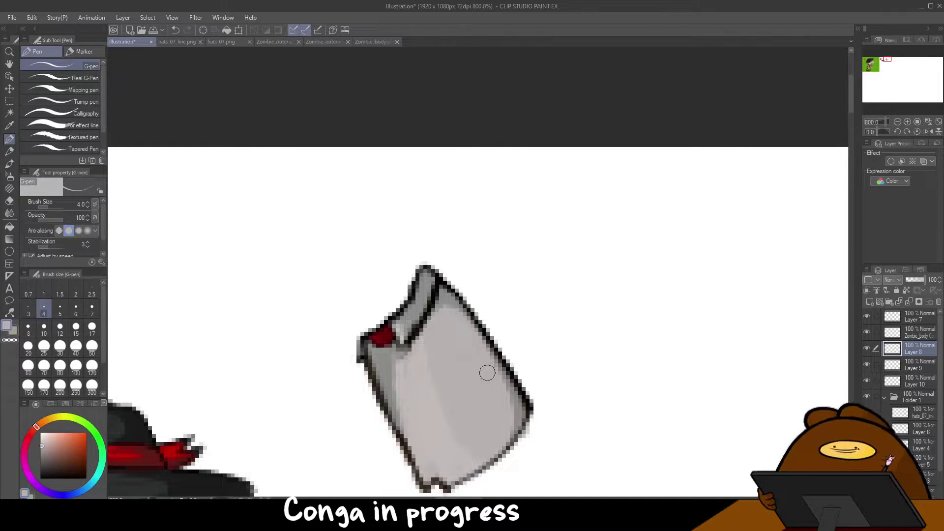
pyautogui.keyDown('alt'); pyautogui.click(446, 296); pyautogui.keyUp('alt')
pyautogui.moveTo(445, 296); pyautogui.dragTo(505, 387)
pyautogui.keyDown('alt'); pyautogui.click(401, 369); pyautogui.keyUp('alt')
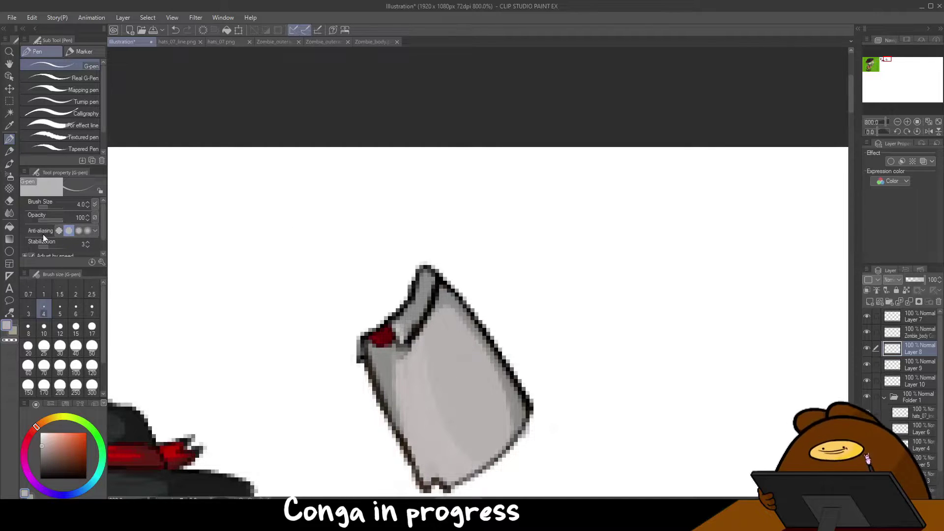
# - Blend the grey shading on the shirt with the Blur tool at size 6
pyautogui.click(9, 213)
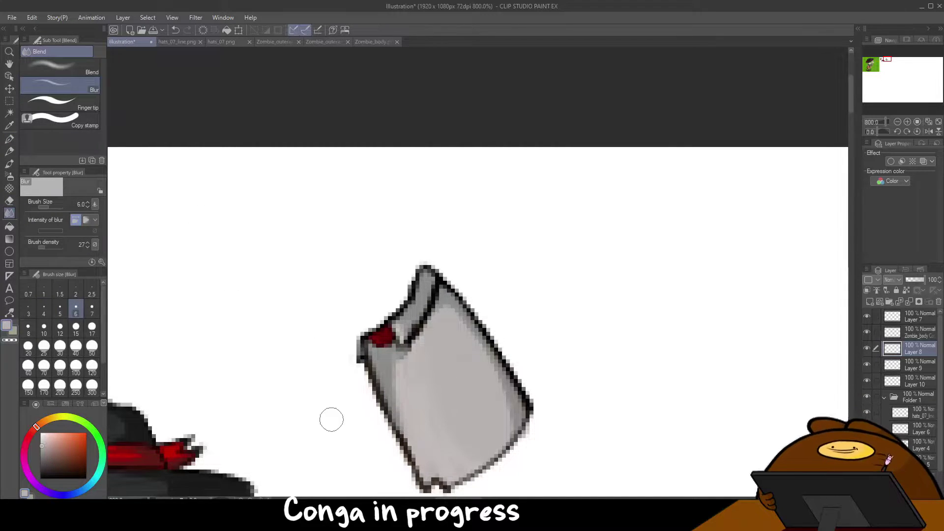
pyautogui.scroll(-2, 336, 437)
pyautogui.scroll(2, 346, 434)
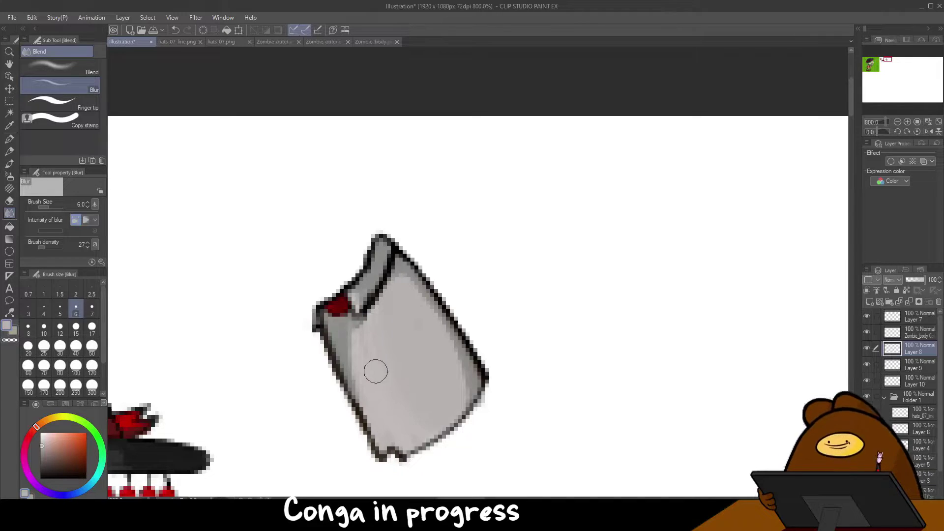
pyautogui.scroll(-4, 254, 345)
pyautogui.scroll(5, 627, 268)
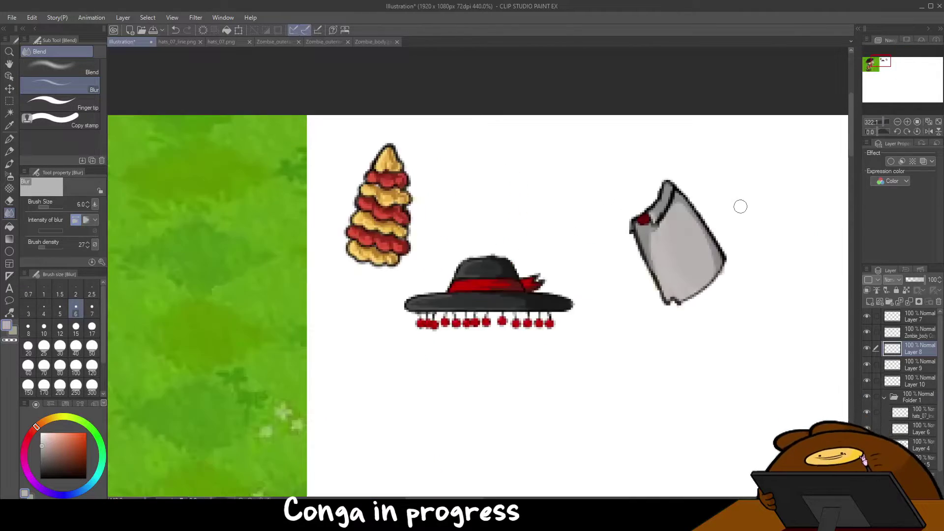
pyautogui.scroll(-4, 636, 298)
pyautogui.scroll(4, 634, 290)
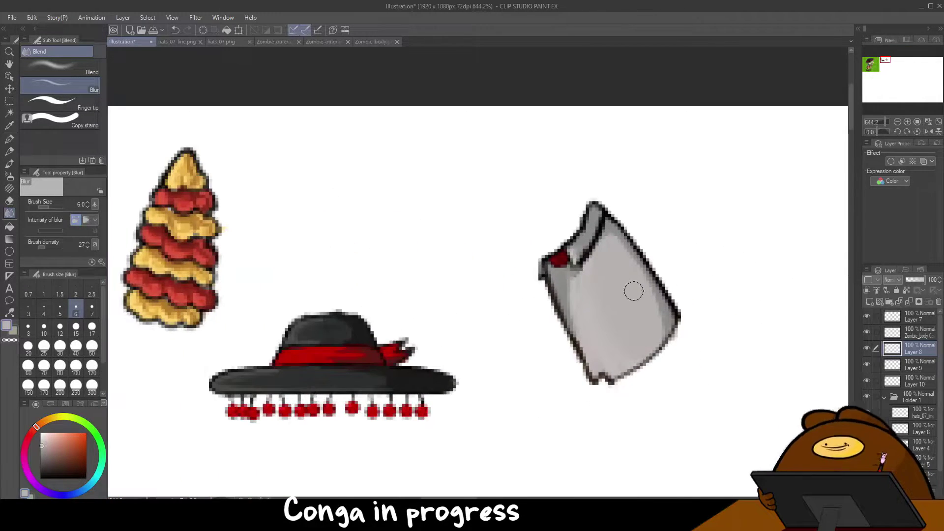
# - Outline the open short jacket over the shirt in black on Layer 7 with the Mechanical pencil, redoing unsatisfactory strokes
pyautogui.click(909, 316)
pyautogui.click(40, 478)
pyautogui.click(9, 151)
pyautogui.moveTo(577, 267); pyautogui.dragTo(598, 346)
pyautogui.hotkey('ctrl', 'z')
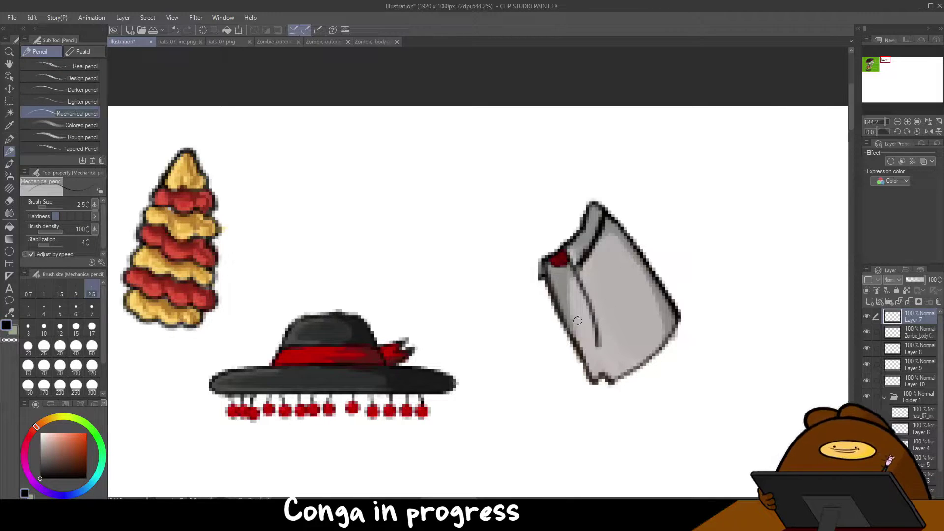
pyautogui.hotkey('ctrl', 'z')
pyautogui.hotkey('ctrl', 'z')
pyautogui.moveTo(548, 288)
pyautogui.mouseDown()
pyautogui.moveTo(649, 304)
pyautogui.moveTo(663, 285)
pyautogui.mouseUp()
pyautogui.scroll(-8, 577, 288)
pyautogui.scroll(9, 580, 285)
pyautogui.hotkey('ctrl', 'z')
pyautogui.hotkey('ctrl', 'z')
pyautogui.moveTo(524, 310)
pyautogui.mouseDown()
pyautogui.moveTo(567, 383)
pyautogui.moveTo(657, 315)
pyautogui.moveTo(667, 295)
pyautogui.moveTo(604, 212)
pyautogui.mouseUp()
pyautogui.hotkey('ctrl', 'z')
# - Fill the jacket panel with the hat's dark grey on a new layer above the body, and its far strip on Layer 8
pyautogui.click(912, 331)
pyautogui.hotkey('ctrl', 'shift', 'n')
pyautogui.scroll(-4, 231, 330)
pyautogui.keyDown('alt'); pyautogui.click(231, 372); pyautogui.keyUp('alt')
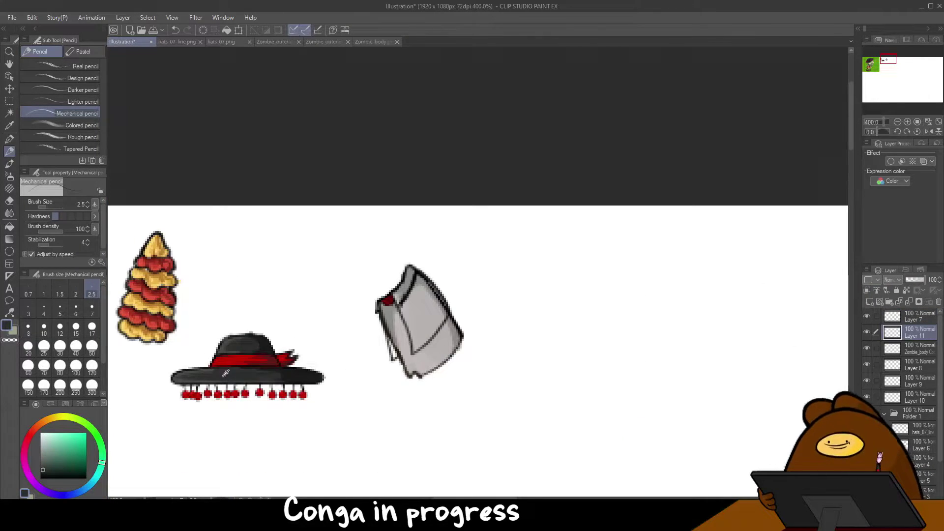
pyautogui.scroll(4, 398, 295)
pyautogui.click(9, 139)
pyautogui.moveTo(445, 314)
pyautogui.mouseDown()
pyautogui.moveTo(472, 308)
pyautogui.moveTo(410, 413)
pyautogui.moveTo(396, 299)
pyautogui.moveTo(423, 259)
pyautogui.moveTo(467, 314)
pyautogui.moveTo(432, 384)
pyautogui.moveTo(401, 335)
pyautogui.moveTo(440, 361)
pyautogui.mouseUp()
pyautogui.click(913, 365)
pyautogui.moveTo(367, 388); pyautogui.dragTo(375, 421)
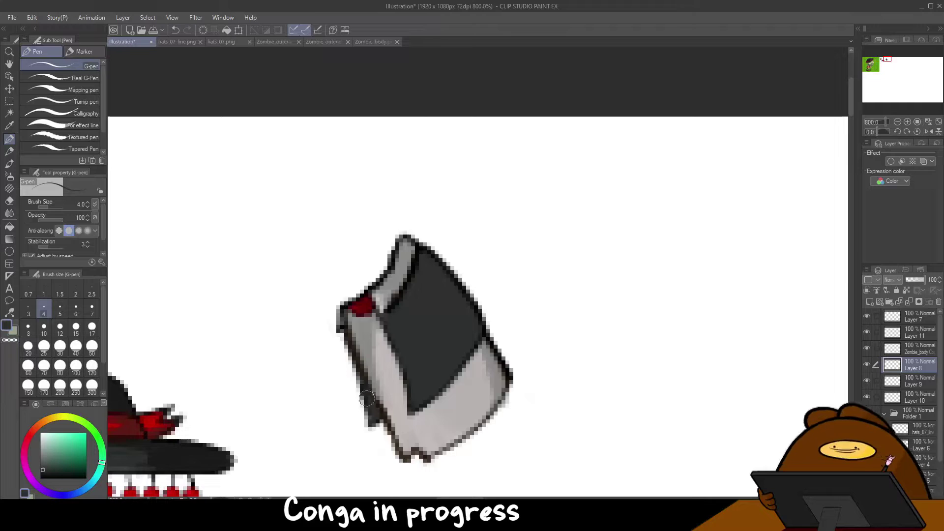
# - Shade the jacket panel's upper and back edges on Layer 11 with the hat's near-black, checking the reference zombie
pyautogui.scroll(-7, 322, 395)
pyautogui.moveTo(894, 48); pyautogui.dragTo(878, 61)
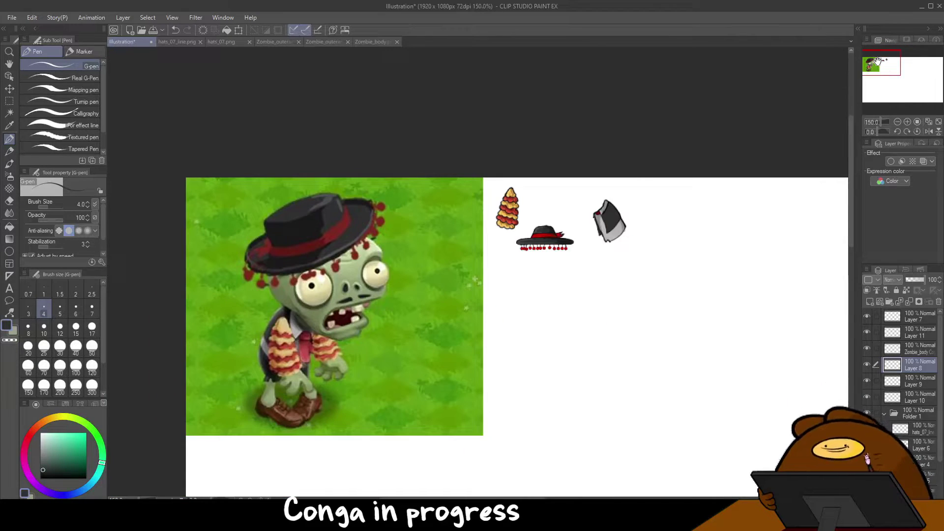
pyautogui.scroll(4, 569, 244)
pyautogui.keyDown('alt'); pyautogui.click(364, 291); pyautogui.keyUp('alt')
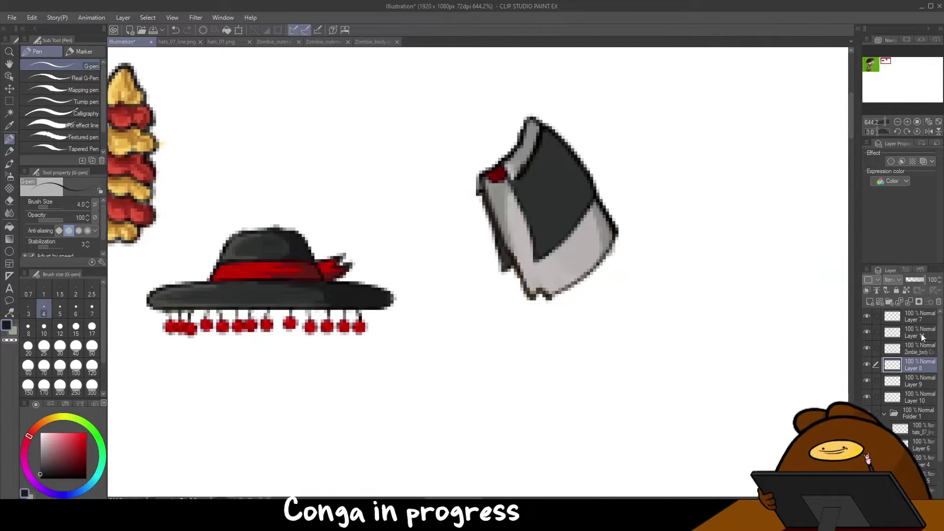
pyautogui.click(924, 333)
pyautogui.moveTo(550, 138)
pyautogui.mouseDown()
pyautogui.moveTo(559, 242)
pyautogui.moveTo(546, 134)
pyautogui.moveTo(588, 188)
pyautogui.moveTo(563, 232)
pyautogui.mouseUp()
pyautogui.hotkey('ctrl', 'z')
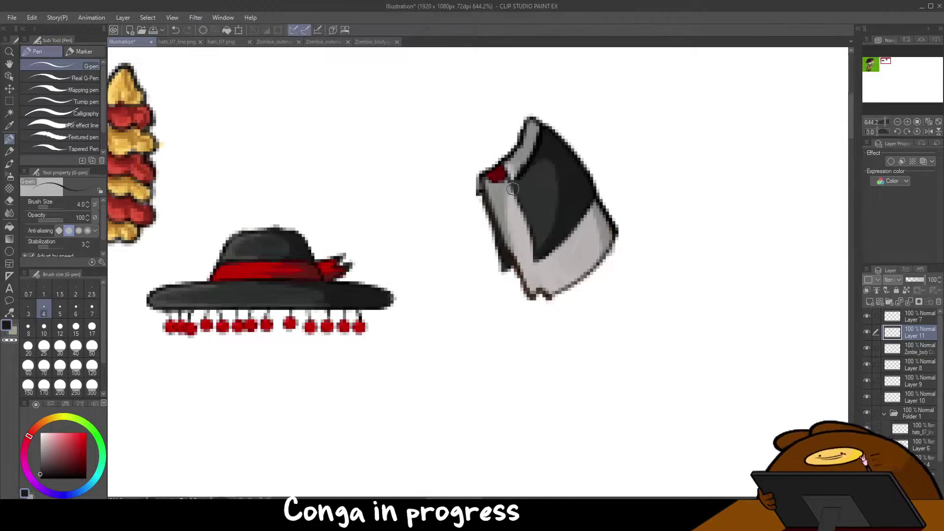
pyautogui.scroll(-3, 512, 190)
pyautogui.keyDown('alt'); pyautogui.click(410, 242); pyautogui.keyUp('alt')
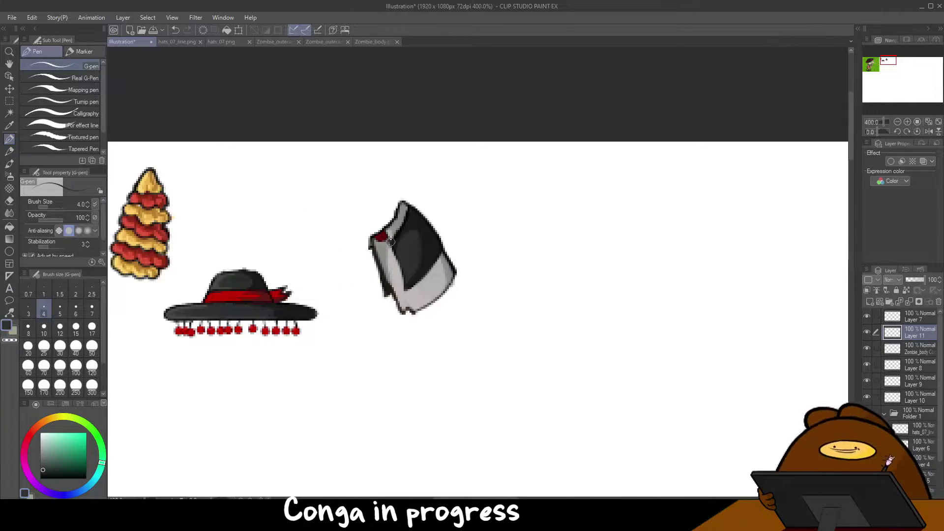
pyautogui.scroll(3, 425, 235)
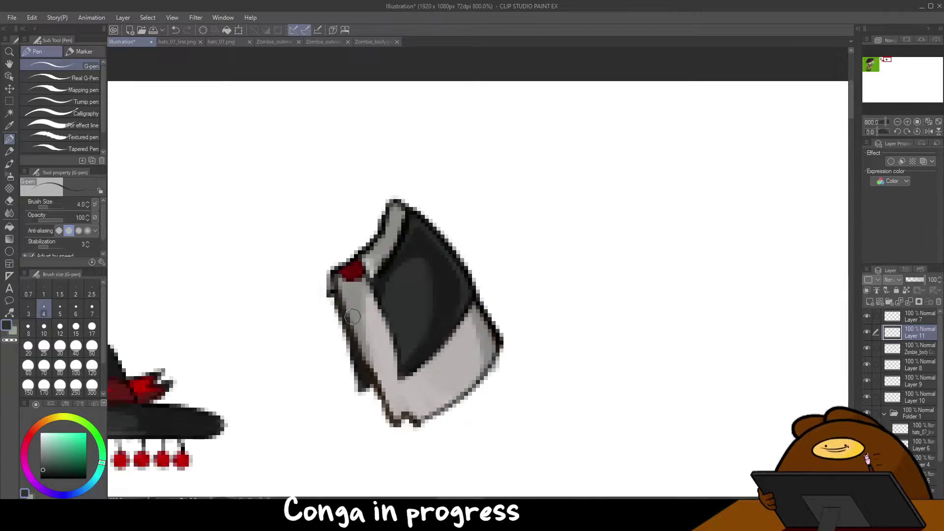
# - Refine the jacket panel's lighter centre and dark edges with dark greys sampled from the jacket
pyautogui.scroll(-3, 346, 327)
pyautogui.scroll(3, 333, 335)
pyautogui.keyDown('alt'); pyautogui.click(495, 270); pyautogui.keyUp('alt')
pyautogui.keyDown('alt'); pyautogui.click(453, 249); pyautogui.keyUp('alt')
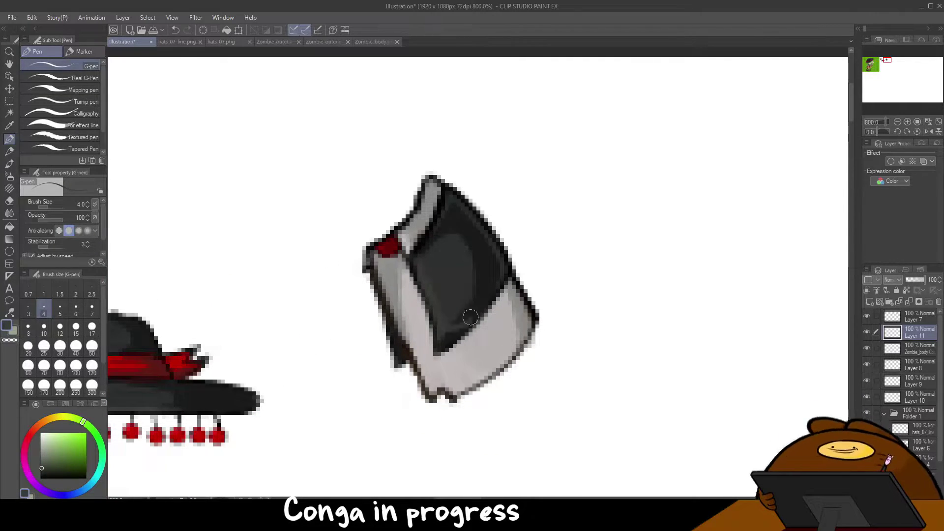
pyautogui.keyDown('alt'); pyautogui.click(465, 299); pyautogui.keyUp('alt')
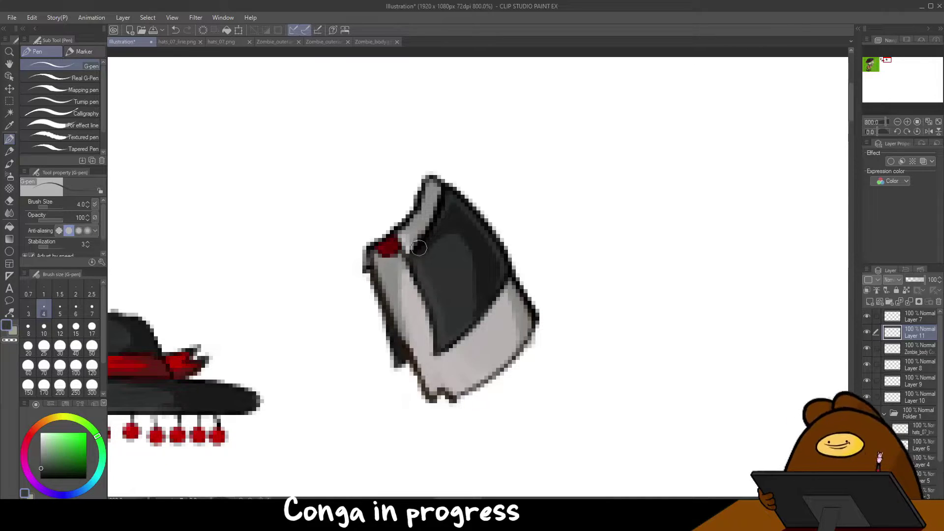
pyautogui.scroll(-5, 378, 323)
pyautogui.scroll(5, 381, 313)
pyautogui.keyDown('alt'); pyautogui.click(429, 281); pyautogui.keyUp('alt')
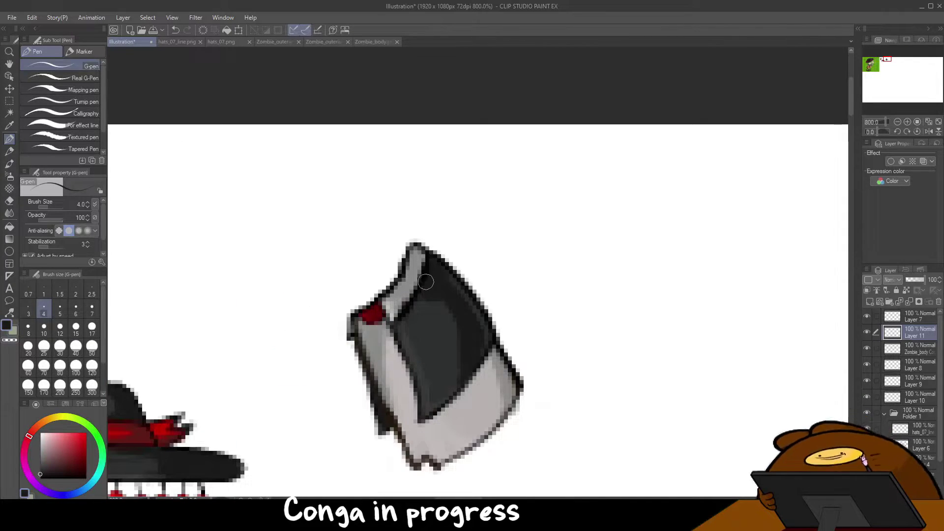
# - Blend the jacket panel's highlight into its dark edges with the Blur tool
pyautogui.press('j')
pyautogui.moveTo(402, 343); pyautogui.dragTo(455, 279)
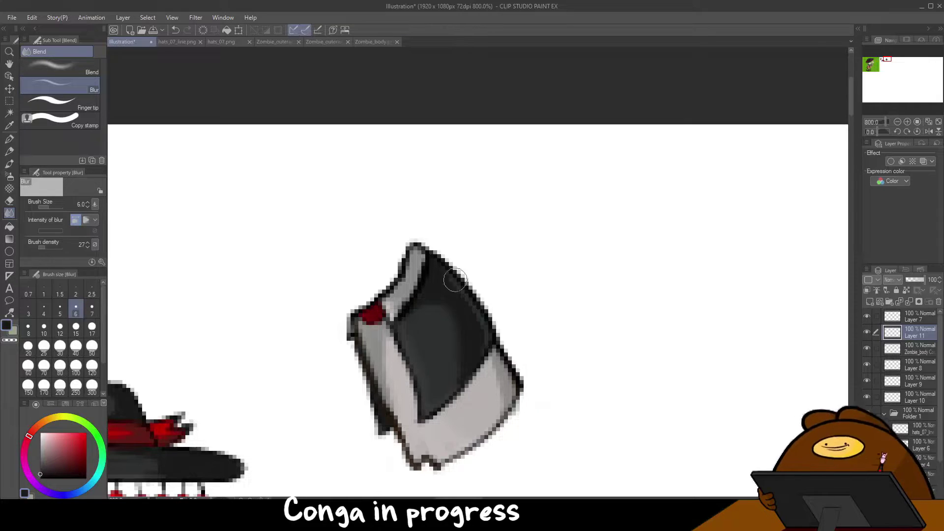
pyautogui.scroll(-4, 370, 344)
pyautogui.moveTo(384, 368); pyautogui.dragTo(406, 368)
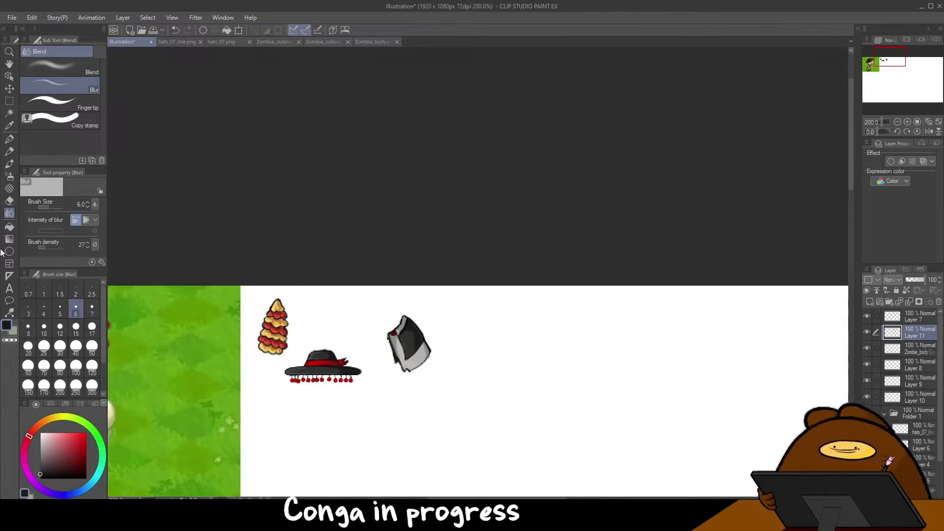
# - Move the two sleeve segments apart side by side and merge the hat's layers downward
pyautogui.press('o')
pyautogui.moveTo(269, 342); pyautogui.dragTo(305, 321)
pyautogui.hotkey('ctrl', 'z')
pyautogui.moveTo(334, 368)
pyautogui.mouseDown()
pyautogui.moveTo(338, 355)
pyautogui.moveTo(349, 363)
pyautogui.moveTo(322, 363)
pyautogui.mouseUp()
pyautogui.click(908, 299)
# - Merge Layer 7, Layer 11 and the Zombie_body layer down into Layer 8
pyautogui.moveTo(408, 339); pyautogui.dragTo(385, 334)
pyautogui.hotkey('ctrl', 'z')
pyautogui.click(916, 318)
pyautogui.click(908, 300)
pyautogui.click(908, 300)
pyautogui.hotkey('ctrl', 'z')
pyautogui.click(908, 301)
# - Copy the Zombie_outerleg_upper sprite into the illustration and move it away from the reference image's corner
pyautogui.click(875, 61)
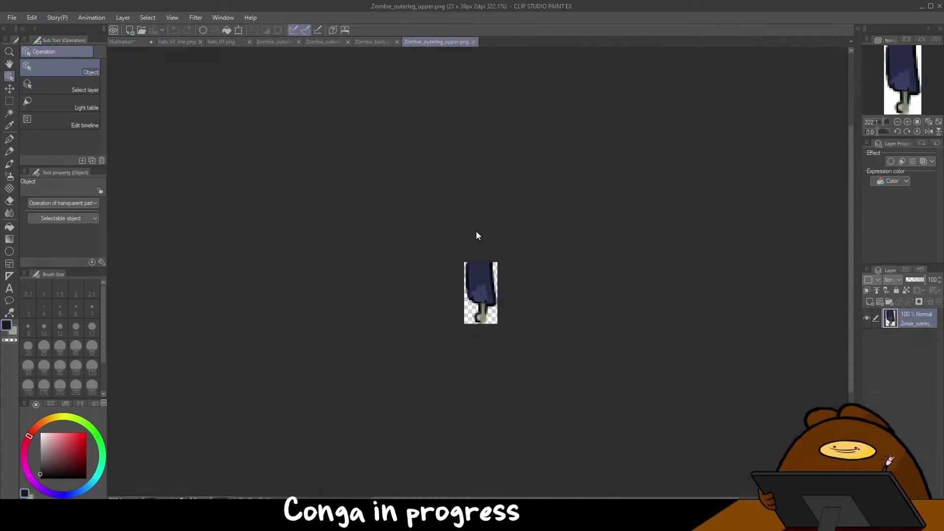
pyautogui.hotkey('ctrl', 'c')
pyautogui.click(129, 41)
pyautogui.hotkey('ctrl', 'v')
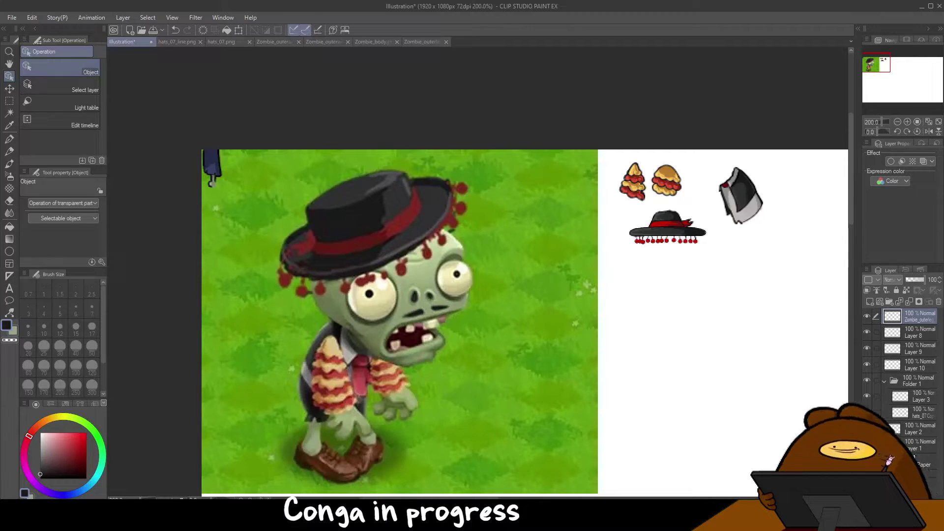
pyautogui.scroll(7, 473, 217)
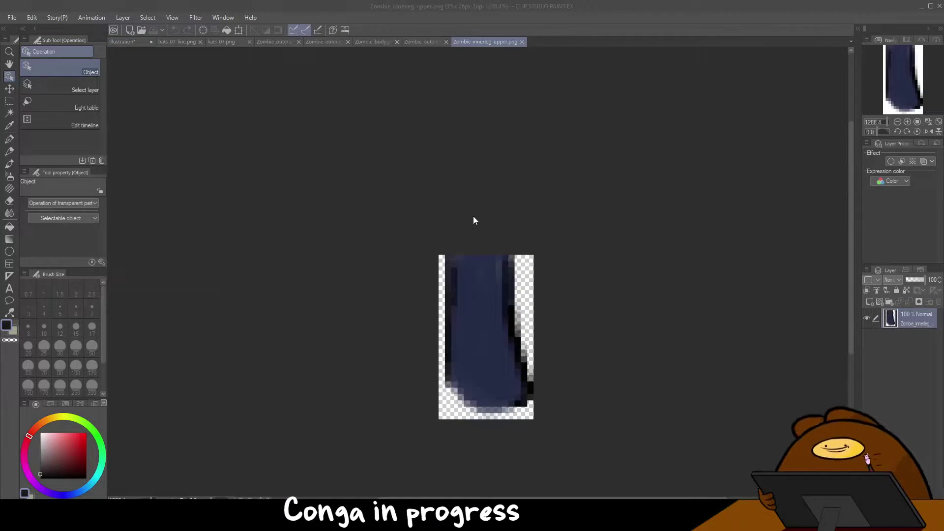
pyautogui.click(131, 44)
pyautogui.moveTo(215, 162); pyautogui.dragTo(302, 185)
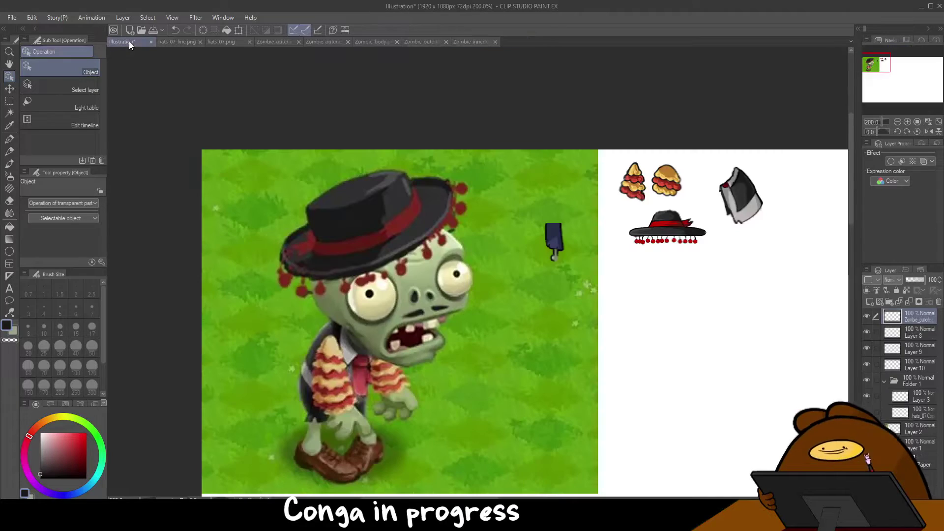
pyautogui.moveTo(558, 246); pyautogui.dragTo(502, 318)
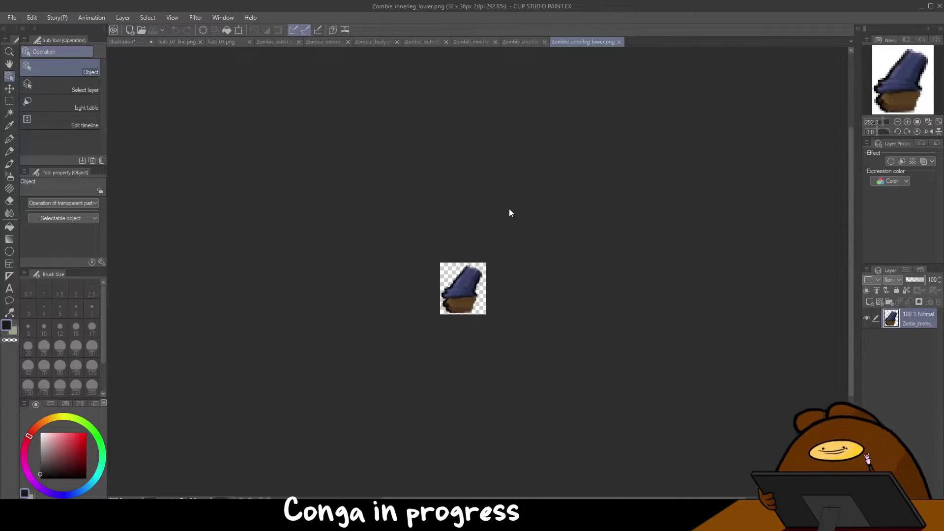
# - Paste the Zombie_innerleg_lower sprite into the illustration and place it below the upper inner leg under the hat
pyautogui.click(123, 42)
pyautogui.hotkey('ctrl', 'v')
pyautogui.moveTo(202, 211); pyautogui.dragTo(635, 337)
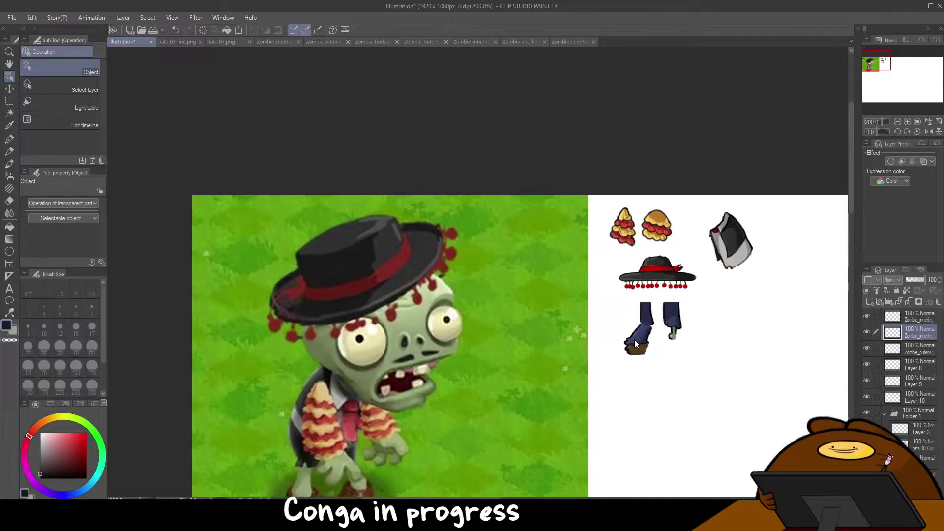
# - Bring the curved green shin sprite into the illustration, move the upper trouser piece aside and place the shin over the shoe
pyautogui.click(544, 42)
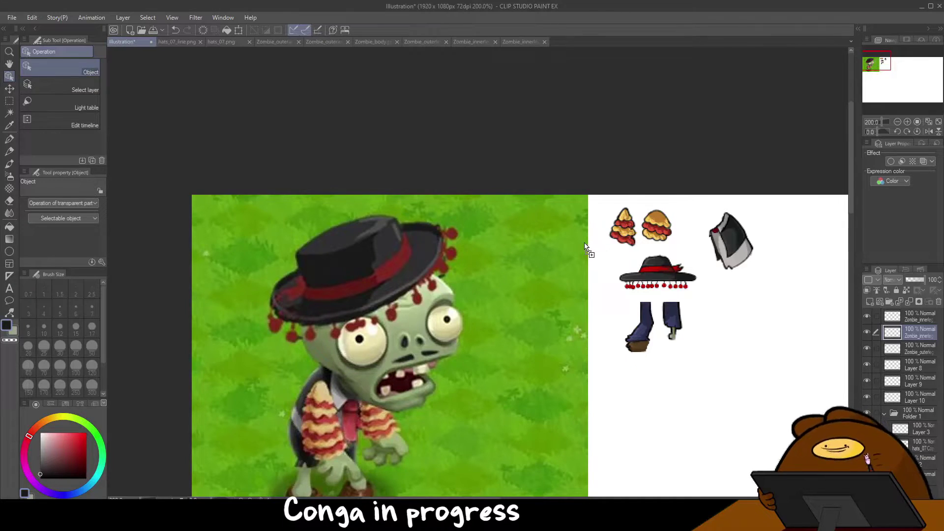
pyautogui.moveTo(585, 246); pyautogui.dragTo(584, 244)
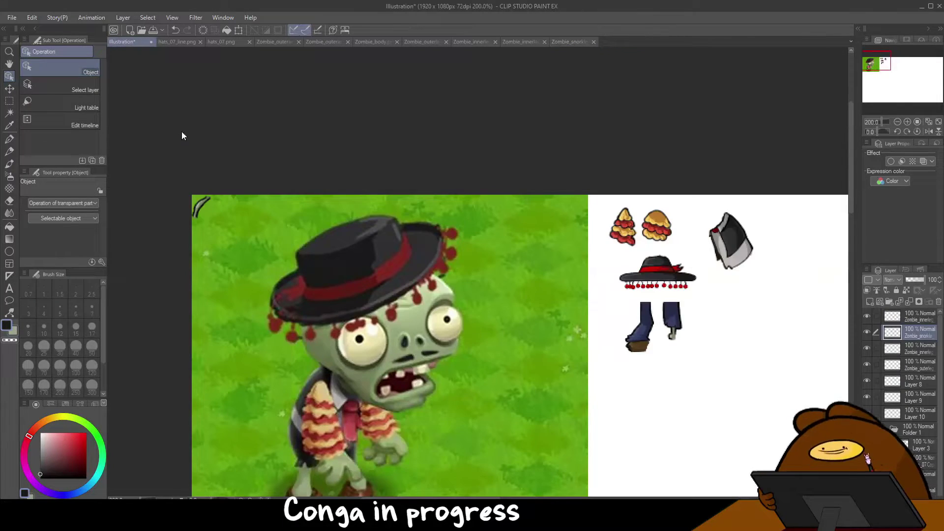
pyautogui.moveTo(646, 312); pyautogui.dragTo(619, 305)
pyautogui.click(642, 331)
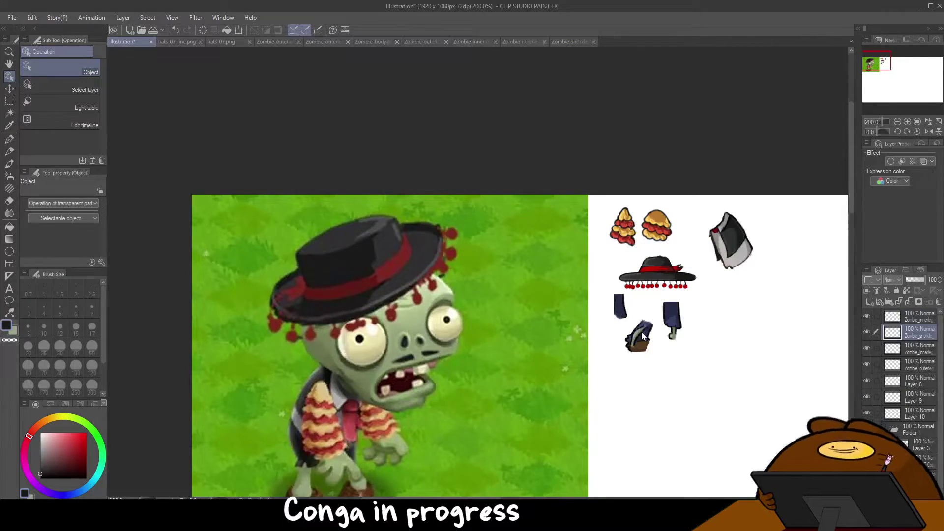
# - Remove the blue trouser from the inner lower leg, keeping the shoe, and merge the shoe with the green shin
pyautogui.scroll(6, 643, 328)
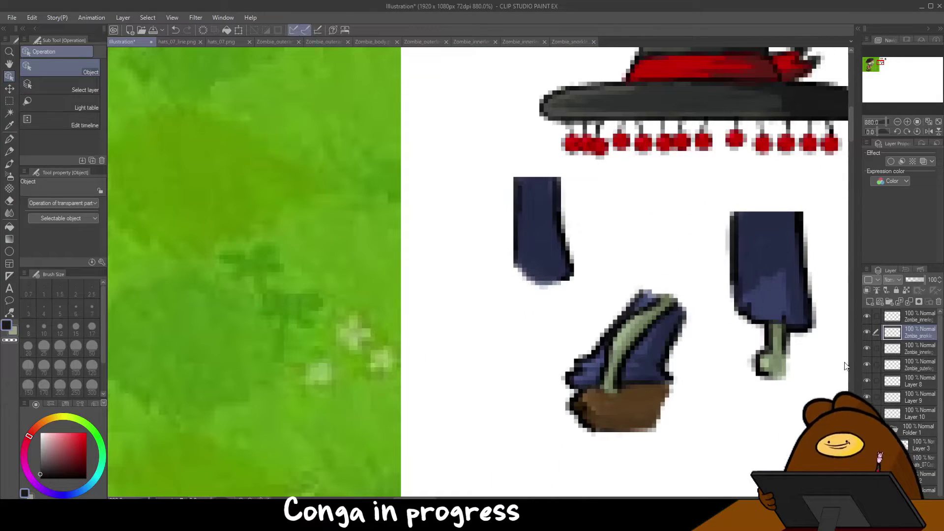
pyautogui.click(917, 352)
pyautogui.moveTo(565, 378)
pyautogui.mouseDown()
pyautogui.moveTo(653, 354)
pyautogui.moveTo(678, 315)
pyautogui.mouseUp()
pyautogui.moveTo(909, 349); pyautogui.dragTo(914, 371)
pyautogui.click(624, 363)
pyautogui.moveTo(915, 332); pyautogui.dragTo(915, 370)
pyautogui.click(916, 352)
pyautogui.hotkey('ctrl', 'e')
pyautogui.scroll(-7, 660, 395)
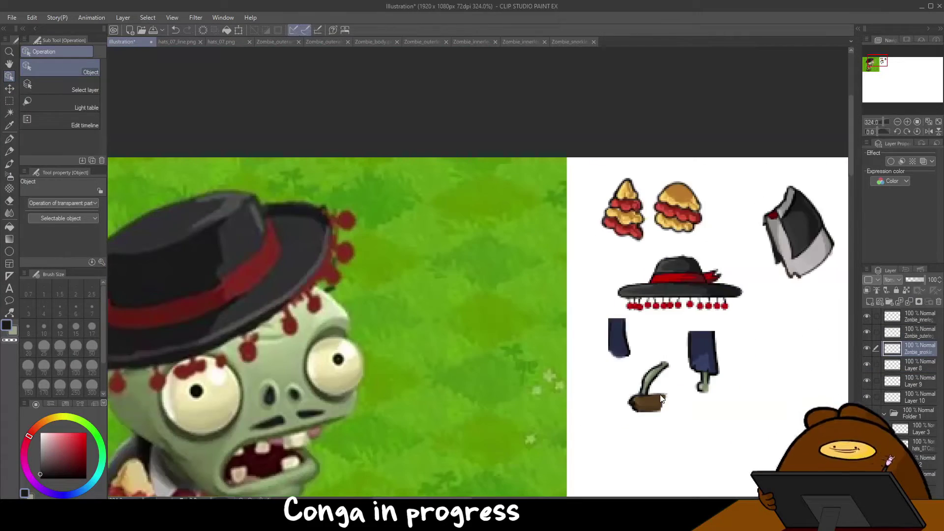
# - Move the blue trouser piece onto the top of the green shin and desaturate it to dark grey
pyautogui.scroll(4, 608, 383)
pyautogui.moveTo(505, 370); pyautogui.dragTo(554, 385)
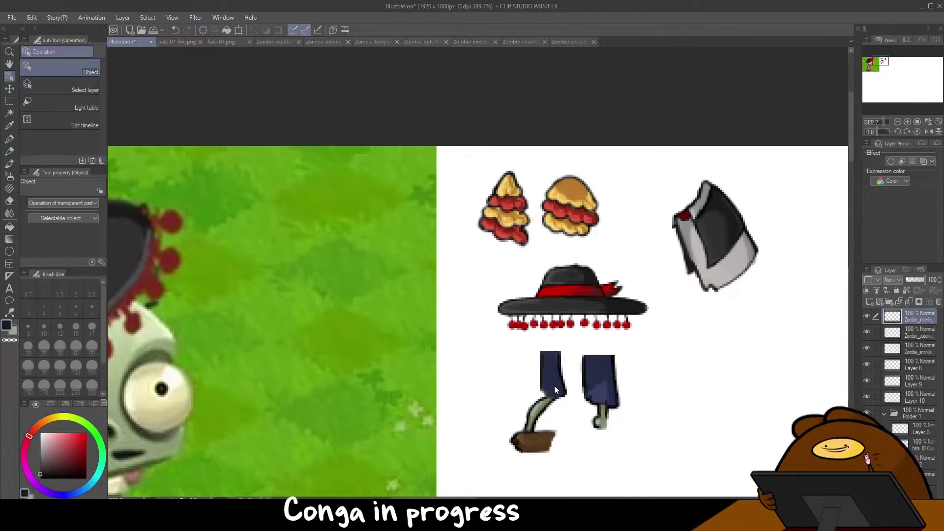
pyautogui.scroll(2, 553, 385)
pyautogui.scroll(-4, 553, 385)
pyautogui.scroll(6, 450, 429)
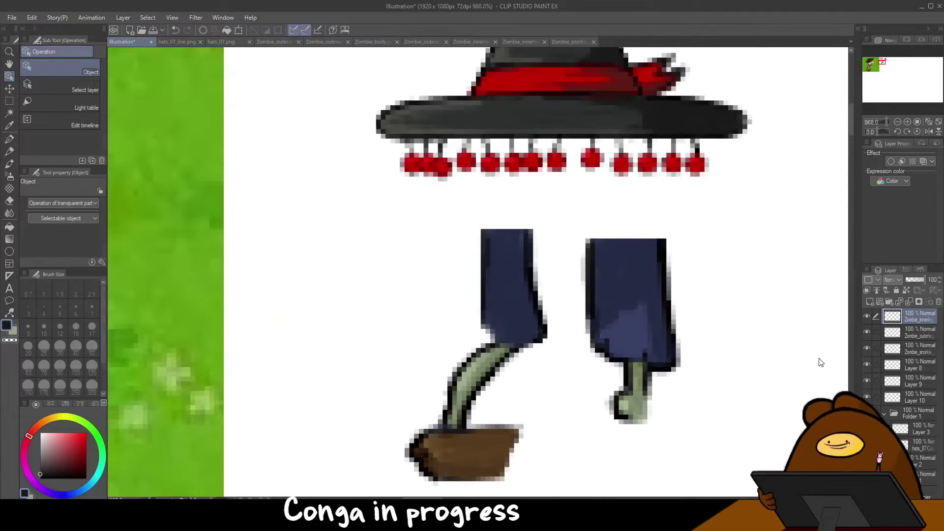
pyautogui.hotkey('ctrl', 'u')
pyautogui.moveTo(301, 199); pyautogui.dragTo(286, 205)
pyautogui.press('Return')
# - Lasso the blue trouser on the outer leg, excluding the bone, and desaturate it to dark grey
pyautogui.click(10, 101)
pyautogui.moveTo(611, 367)
pyautogui.mouseDown()
pyautogui.moveTo(715, 357)
pyautogui.moveTo(590, 245)
pyautogui.moveTo(592, 376)
pyautogui.mouseUp()
pyautogui.hotkey('ctrl', 'u')
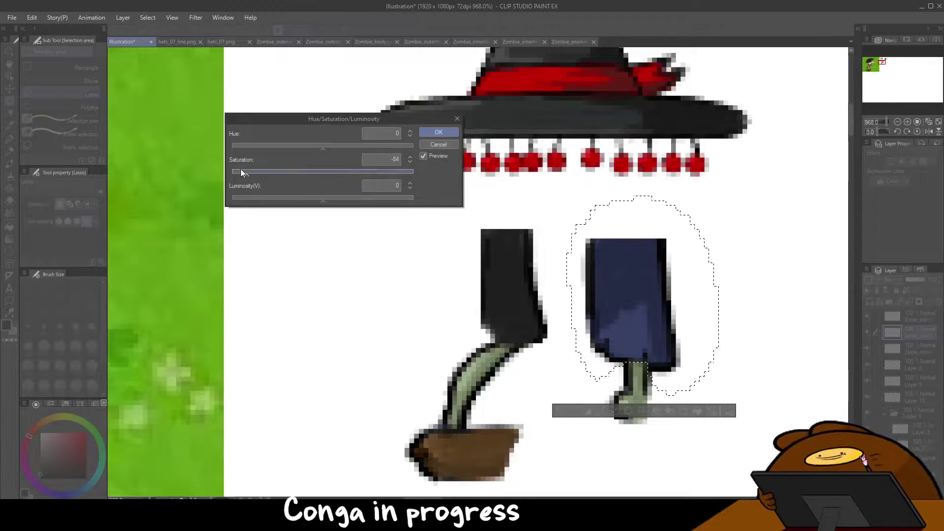
pyautogui.press('Return')
pyautogui.hotkey('ctrl', 'd')
# - Round off the bottom hem of the inner leg's trouser piece with the mechanical pencil
pyautogui.press('p')
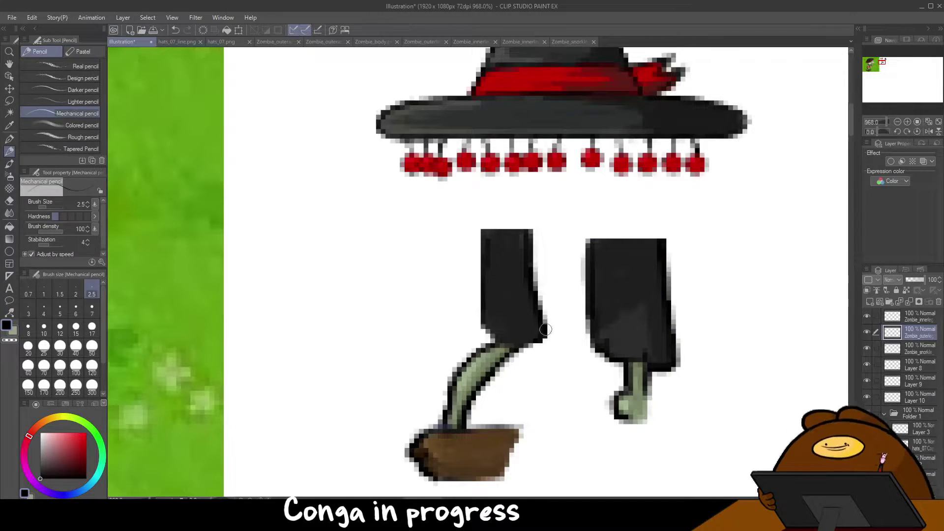
pyautogui.keyDown('ctrl'); pyautogui.keyDown('shift'); pyautogui.click(514, 305); pyautogui.keyUp('shift'); pyautogui.keyUp('ctrl')
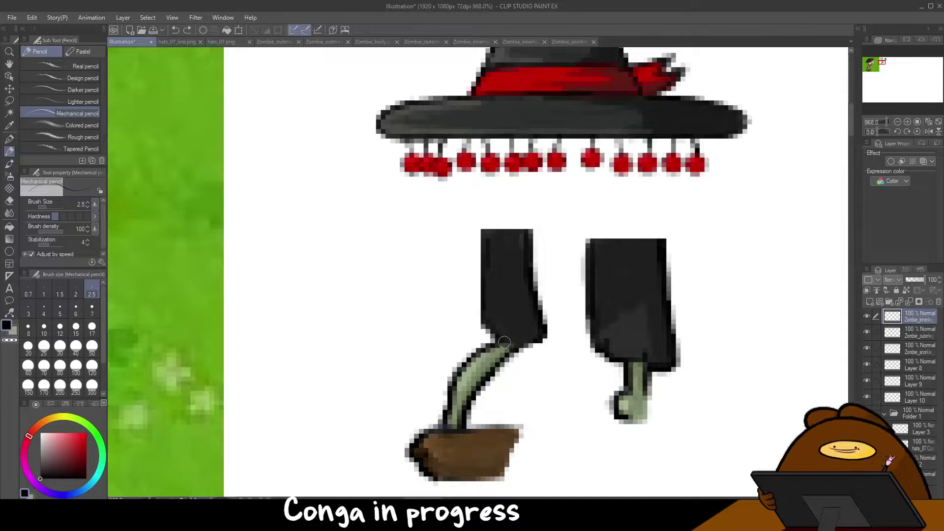
pyautogui.hotkey('ctrl', 'z')
pyautogui.moveTo(483, 317); pyautogui.dragTo(543, 328)
pyautogui.scroll(-6, 431, 380)
pyautogui.scroll(2, 431, 403)
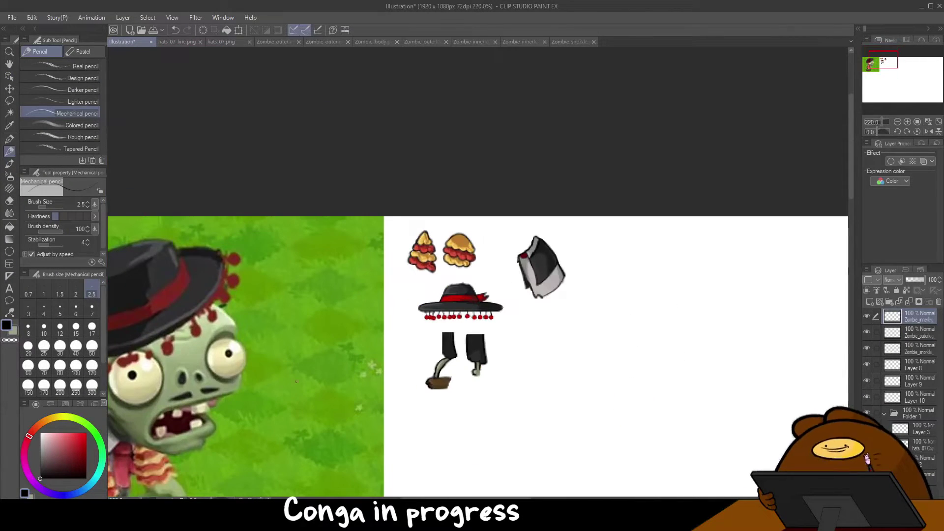
# - Spread the trouser piece, the shin with shoe and the outer leg apart beneath the hat
pyautogui.press('o')
pyautogui.moveTo(448, 351); pyautogui.dragTo(413, 346)
pyautogui.moveTo(437, 380); pyautogui.dragTo(410, 392)
pyautogui.moveTo(476, 352); pyautogui.dragTo(449, 357)
pyautogui.scroll(-5, 440, 373)
pyautogui.moveTo(454, 299); pyautogui.dragTo(520, 219)
pyautogui.scroll(4, 520, 220)
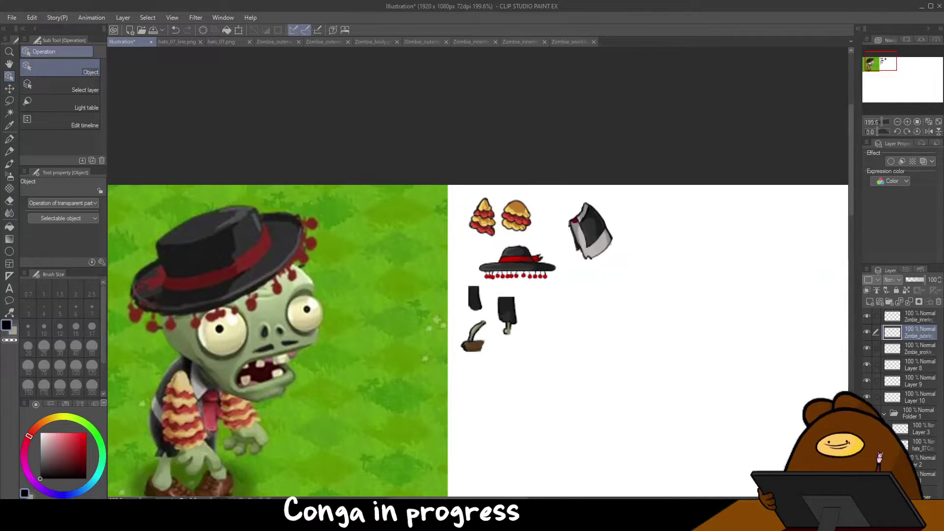
# - Paste the Zombie_mustache1 sprite into the illustration and place it in the empty area below the leg pieces
pyautogui.scroll(3, 465, 262)
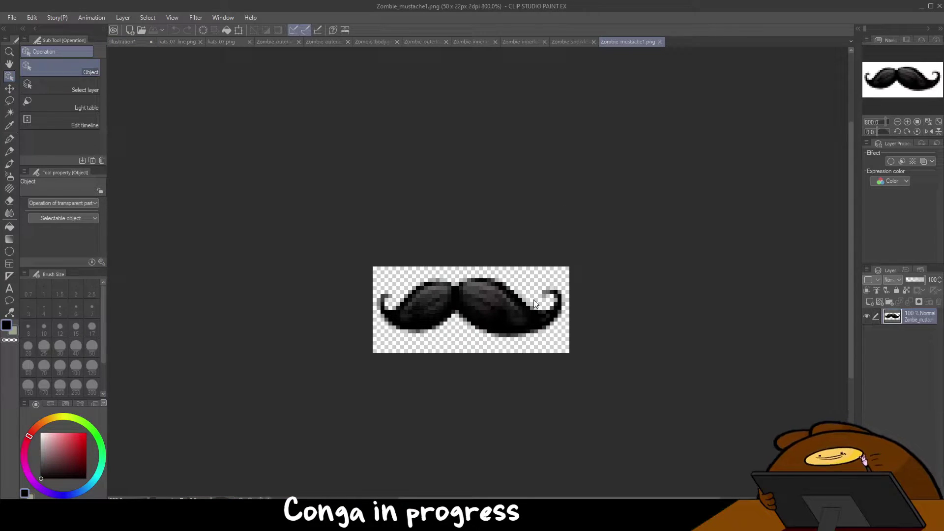
pyautogui.click(659, 42)
pyautogui.scroll(1, 489, 296)
pyautogui.click(130, 42)
pyautogui.hotkey('ctrl', 'v')
pyautogui.scroll(-1, 123, 197)
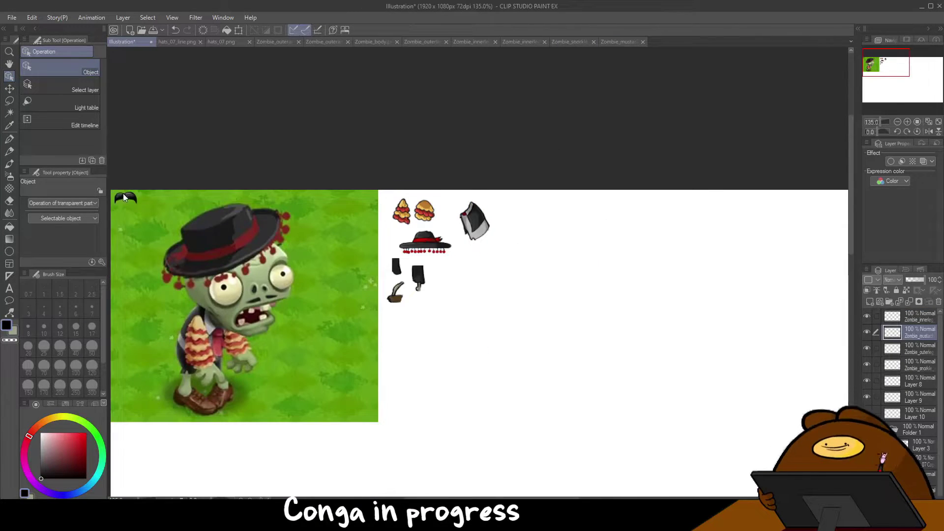
pyautogui.scroll(5, 420, 325)
pyautogui.moveTo(123, 197)
pyautogui.mouseDown()
pyautogui.moveTo(420, 325)
pyautogui.moveTo(513, 299)
pyautogui.mouseUp()
# - Try to trim the mustache's curled ends and split it into two tapered halves
pyautogui.click(9, 152)
pyautogui.moveTo(513, 299)
pyautogui.mouseDown()
pyautogui.moveTo(458, 323)
pyautogui.moveTo(440, 283)
pyautogui.moveTo(437, 311)
pyautogui.mouseUp()
pyautogui.hotkey('ctrl', 'z')
pyautogui.scroll(-6, 356, 293)
pyautogui.scroll(6, 348, 281)
pyautogui.hotkey('ctrl', 'z')
pyautogui.hotkey('ctrl', 'z')
pyautogui.moveTo(457, 381)
pyautogui.mouseDown()
pyautogui.moveTo(388, 386)
pyautogui.moveTo(462, 349)
pyautogui.moveTo(396, 370)
pyautogui.moveTo(476, 347)
pyautogui.moveTo(498, 368)
pyautogui.moveTo(476, 383)
pyautogui.moveTo(555, 391)
pyautogui.moveTo(423, 396)
pyautogui.mouseUp()
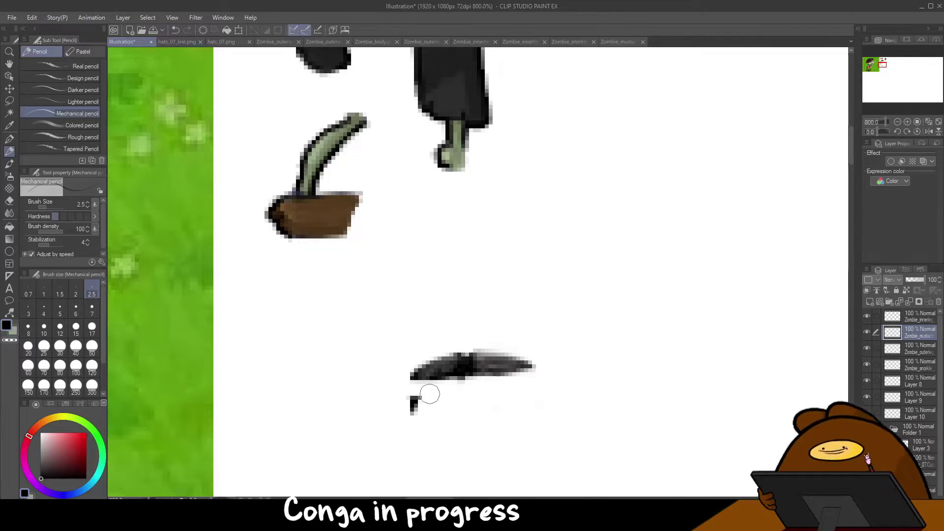
pyautogui.moveTo(439, 361)
pyautogui.mouseDown()
pyautogui.moveTo(470, 371)
pyautogui.moveTo(475, 354)
pyautogui.moveTo(482, 365)
pyautogui.moveTo(465, 348)
pyautogui.moveTo(468, 373)
pyautogui.moveTo(478, 353)
pyautogui.mouseUp()
pyautogui.hotkey('ctrl', 'z')
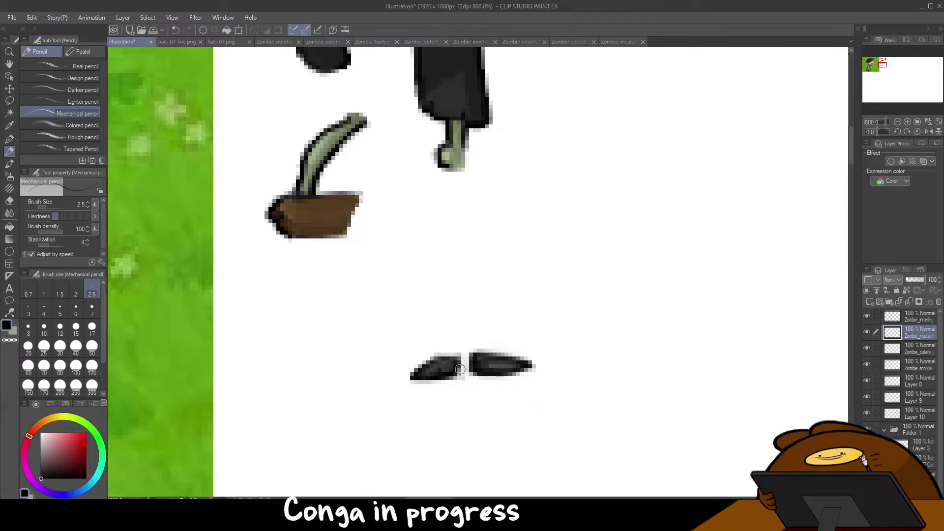
pyautogui.scroll(-4, 355, 348)
pyautogui.scroll(4, 373, 348)
# - Undo the trimming strokes on the mustache
pyautogui.moveTo(398, 375)
pyautogui.mouseDown()
pyautogui.moveTo(464, 350)
pyautogui.moveTo(480, 355)
pyautogui.moveTo(364, 381)
pyautogui.mouseUp()
pyautogui.hotkey('ctrl', 'z')
pyautogui.hotkey('ctrl', 'z')
pyautogui.hotkey('ctrl', 'z')
pyautogui.hotkey('ctrl', 'z')
pyautogui.hotkey('ctrl', 'z')
pyautogui.hotkey('ctrl', 'z')
# - Cut off the mustache's curled ends and underside, and round its upper outer corners
pyautogui.moveTo(432, 354)
pyautogui.mouseDown()
pyautogui.moveTo(514, 346)
pyautogui.moveTo(359, 345)
pyautogui.moveTo(501, 375)
pyautogui.moveTo(373, 390)
pyautogui.moveTo(493, 392)
pyautogui.mouseUp()
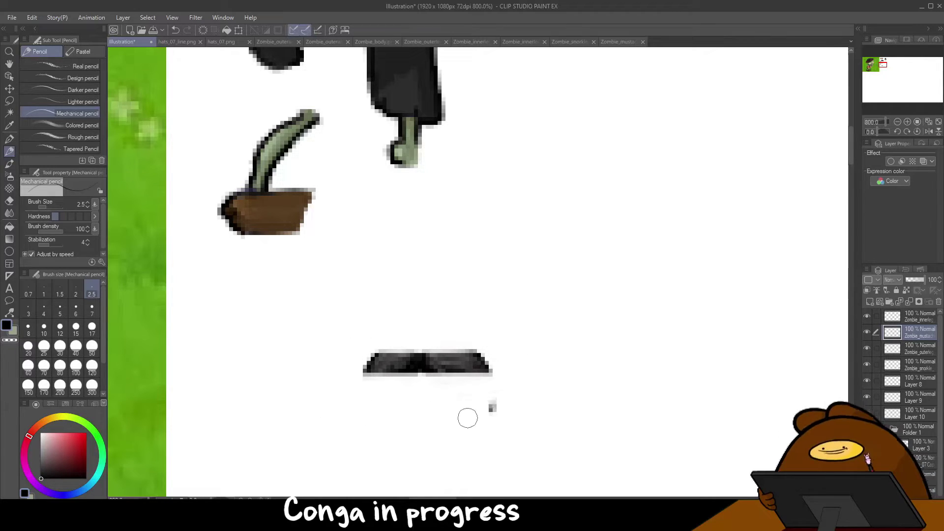
pyautogui.scroll(-6, 485, 352)
pyautogui.scroll(6, 477, 347)
pyautogui.moveTo(428, 360); pyautogui.dragTo(396, 374)
pyautogui.moveTo(479, 358); pyautogui.dragTo(507, 367)
# - Erase the middle of the mustache to split it into two halves and darken their edges
pyautogui.moveTo(444, 363); pyautogui.dragTo(445, 406)
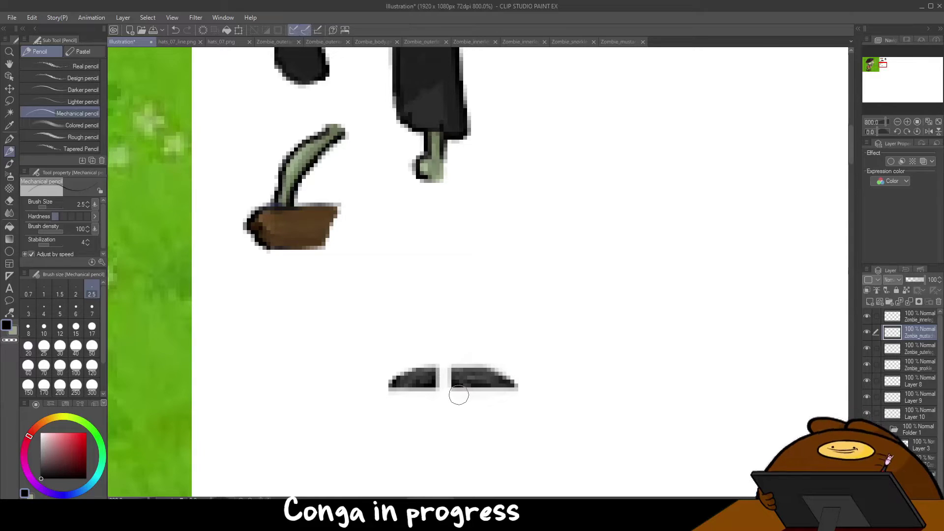
pyautogui.moveTo(394, 385)
pyautogui.mouseDown()
pyautogui.moveTo(437, 366)
pyautogui.moveTo(415, 369)
pyautogui.mouseUp()
pyautogui.hotkey('ctrl', 'z')
pyautogui.moveTo(511, 381)
pyautogui.mouseDown()
pyautogui.moveTo(440, 370)
pyautogui.moveTo(479, 377)
pyautogui.mouseUp()
pyautogui.scroll(-7, 340, 400)
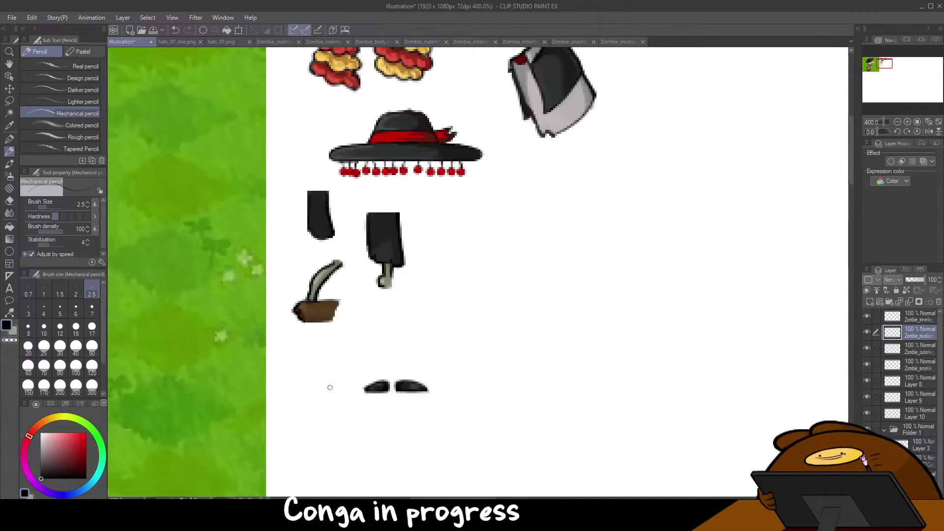
pyautogui.scroll(7, 342, 390)
pyautogui.moveTo(395, 429); pyautogui.dragTo(375, 437)
# - Move the two mustache halves up beside the outer leg, just below the hat's brim
pyautogui.scroll(-7, 460, 418)
pyautogui.scroll(1, 394, 414)
pyautogui.press('o')
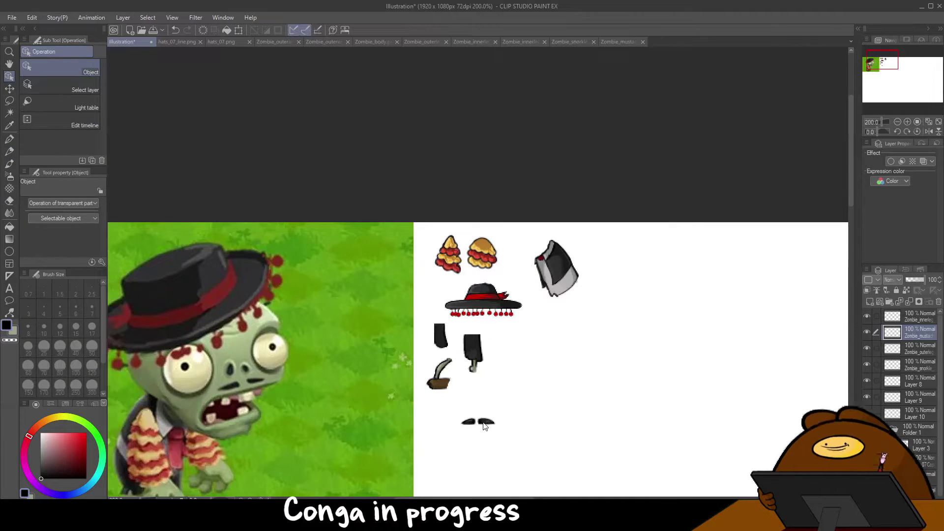
pyautogui.scroll(2, 513, 371)
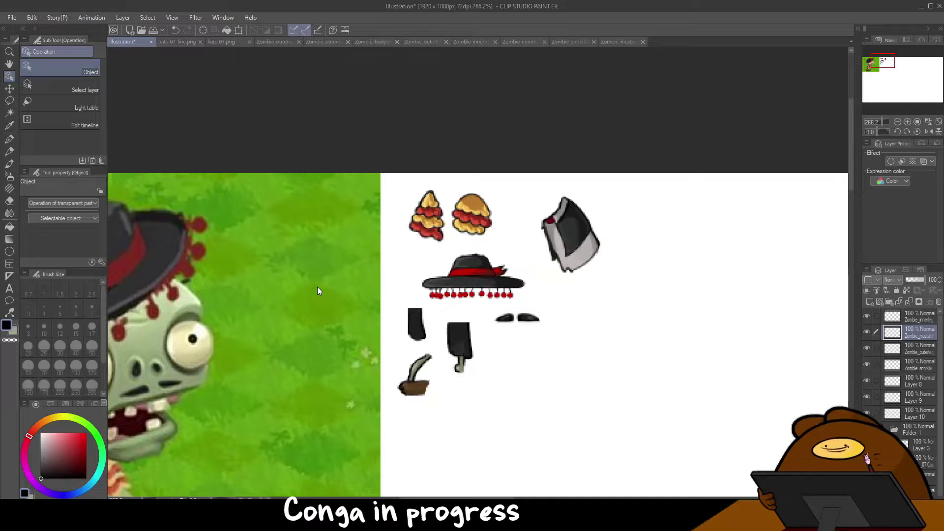
pyautogui.scroll(-3, 232, 276)
pyautogui.scroll(3, 181, 356)
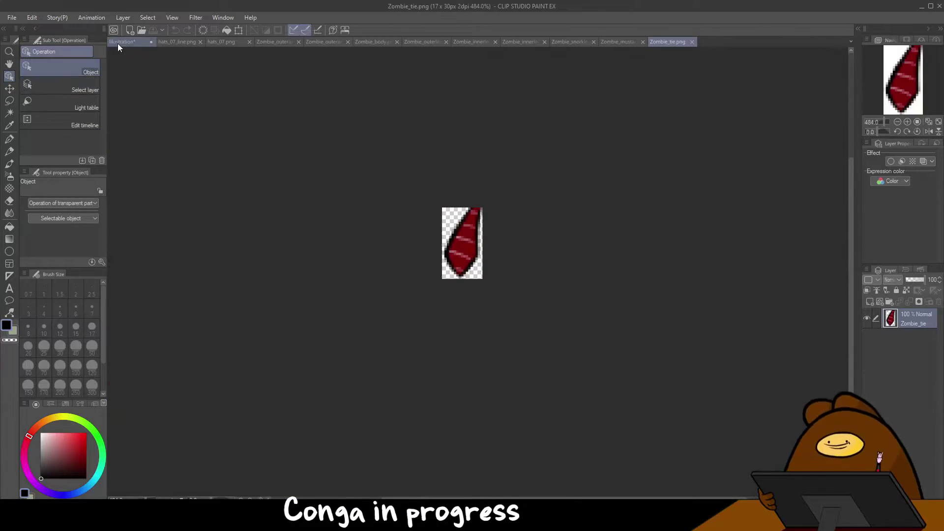
# - Paste the Zombie_tie sprite into the illustration and place it below the jacket beside the mustache halves
pyautogui.click(122, 41)
pyautogui.hotkey('ctrl', 'v')
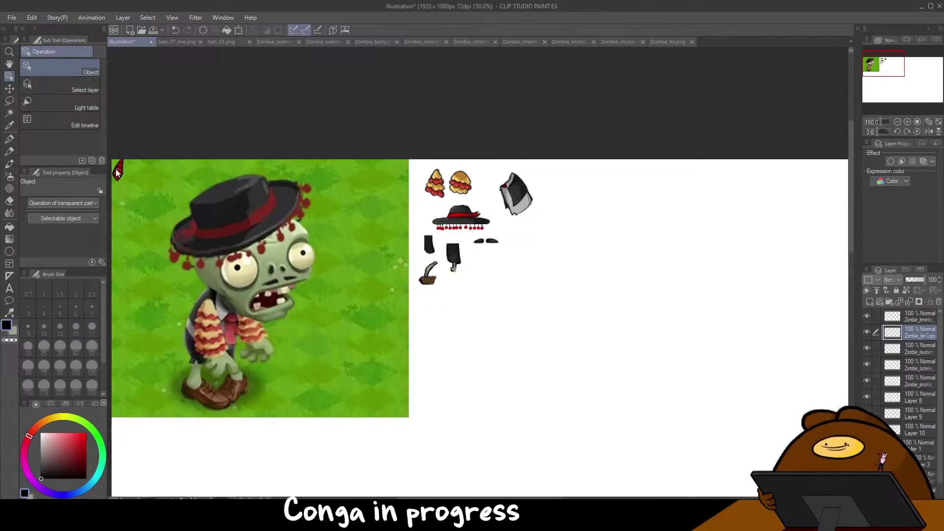
pyautogui.moveTo(116, 170); pyautogui.dragTo(485, 250)
pyautogui.scroll(5, 514, 241)
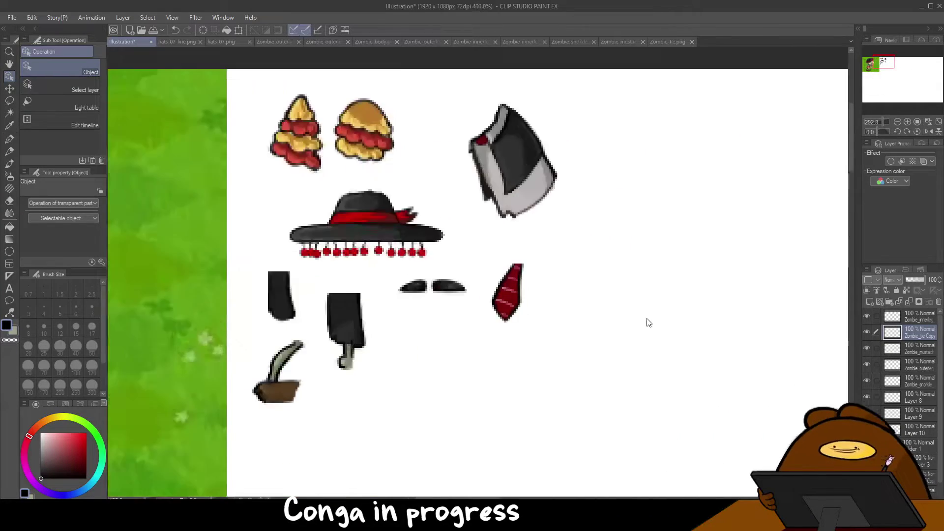
pyautogui.scroll(3, 619, 310)
# - Cut off the tie's pointed tip and paint over its light stripes with its own dark red
pyautogui.press('p')
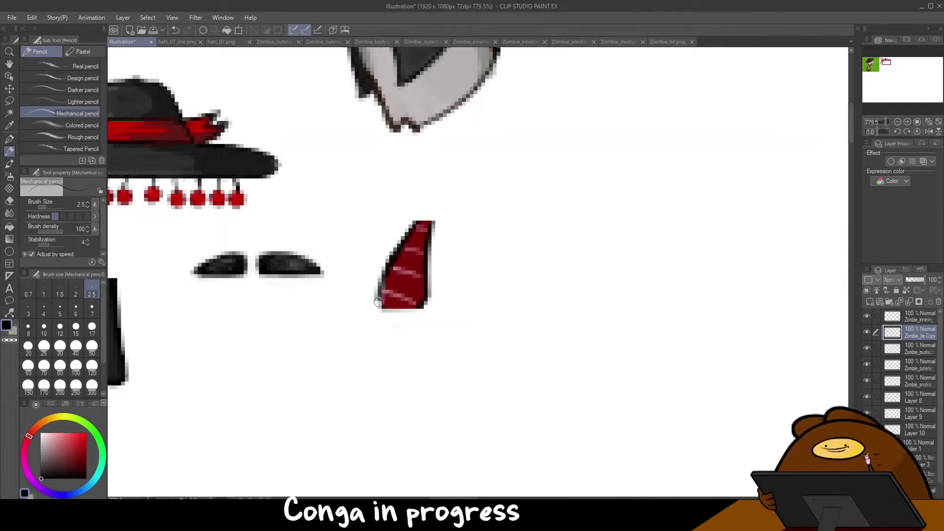
pyautogui.scroll(-7, 312, 315)
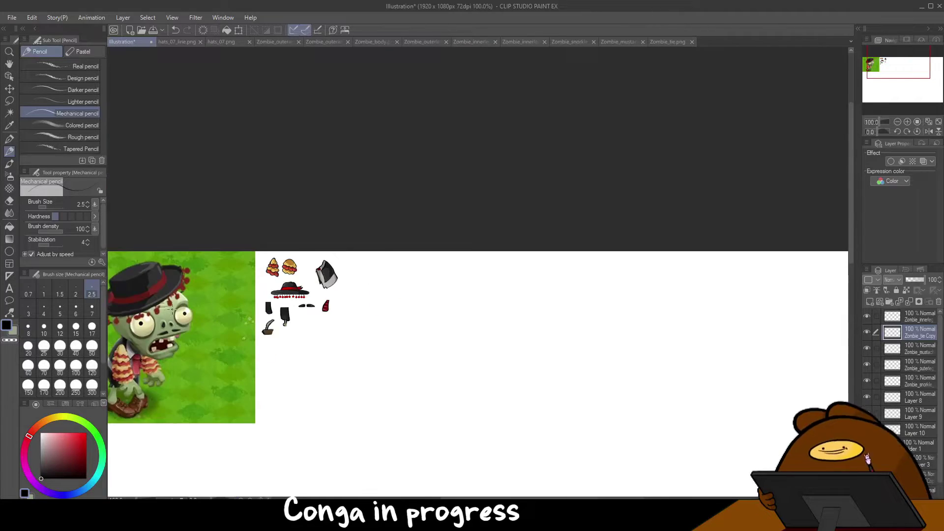
pyautogui.scroll(7, 310, 313)
pyautogui.keyDown('alt'); pyautogui.click(436, 307); pyautogui.keyUp('alt')
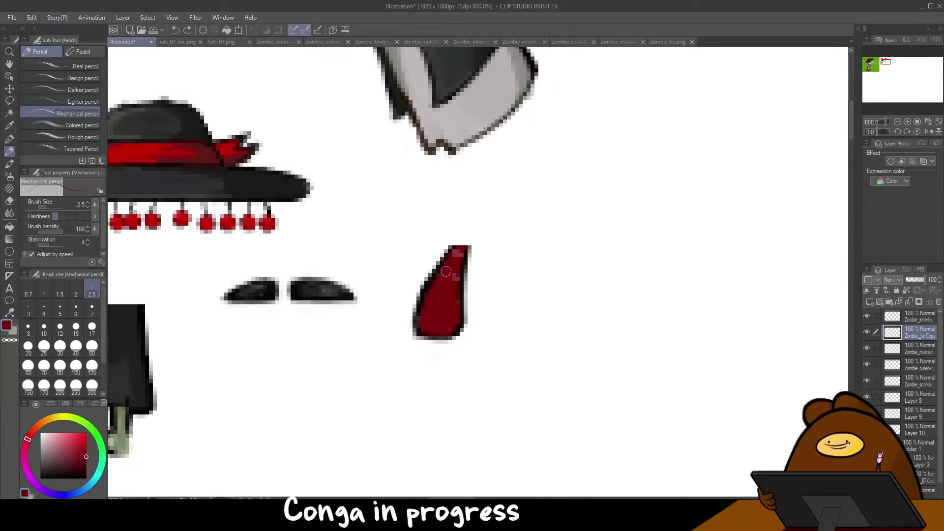
pyautogui.scroll(-7, 432, 273)
pyautogui.scroll(7, 427, 268)
# - Round the bottom of the tie and redraw its black outline there
pyautogui.moveTo(461, 344); pyautogui.dragTo(417, 346)
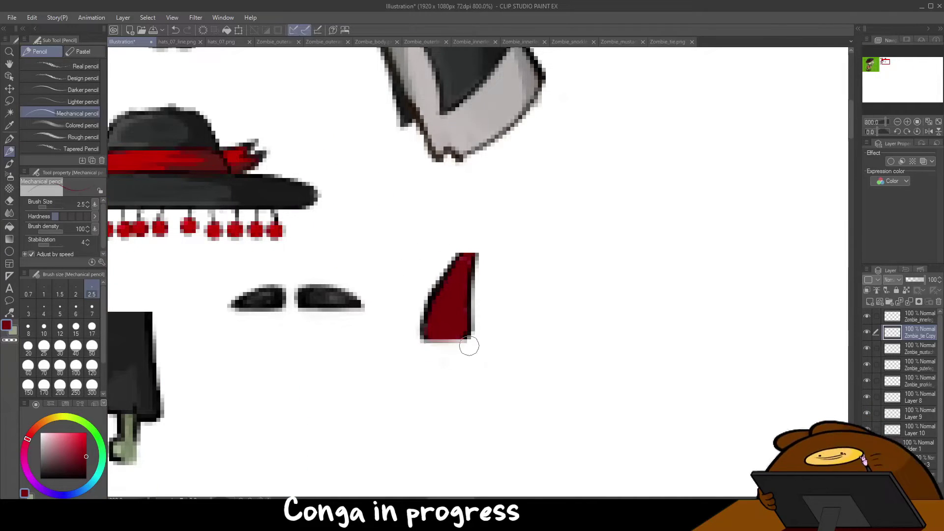
pyautogui.scroll(-7, 404, 304)
pyautogui.scroll(7, 407, 308)
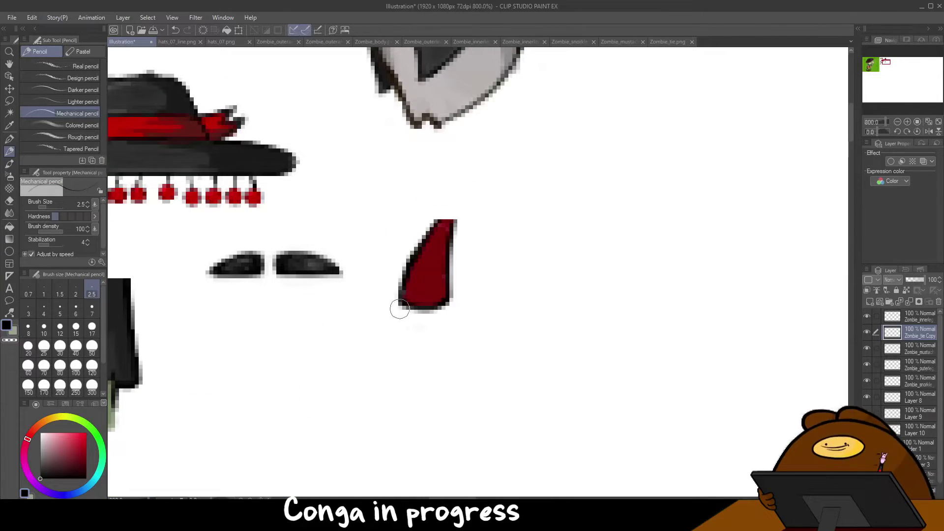
pyautogui.scroll(-7, 395, 292)
pyautogui.scroll(7, 393, 284)
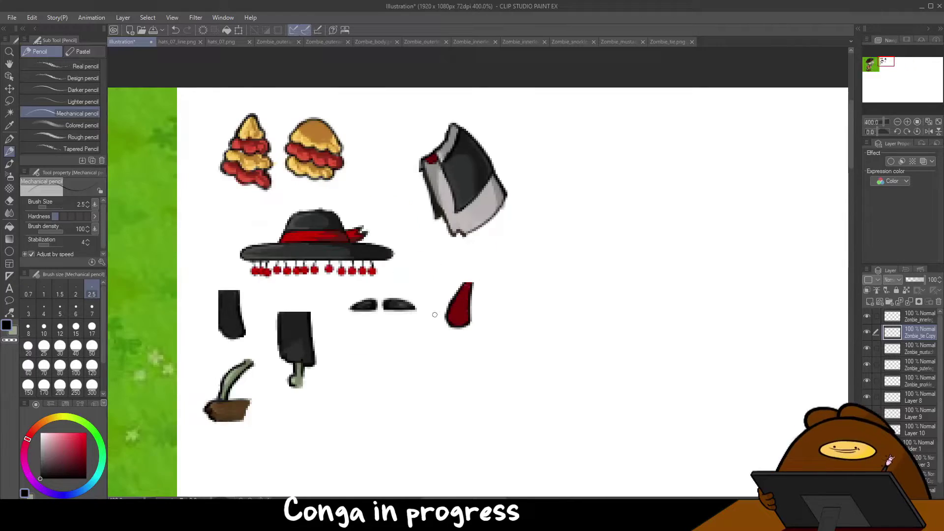
pyautogui.moveTo(484, 284); pyautogui.dragTo(485, 359)
pyautogui.scroll(-4, 378, 399)
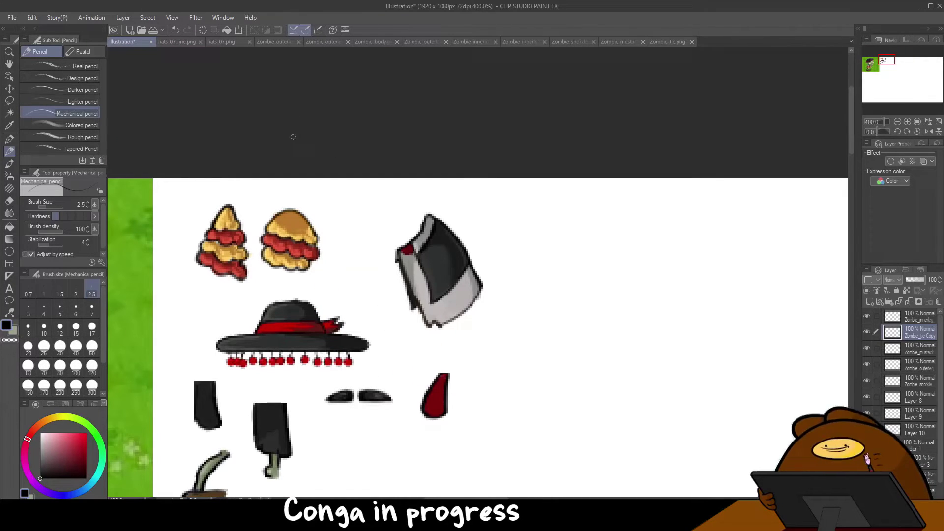
pyautogui.moveTo(881, 63); pyautogui.dragTo(882, 61)
# - Copy the reworked tie and paste it as a new layer in Zombie_tie.png
pyautogui.click(9, 76)
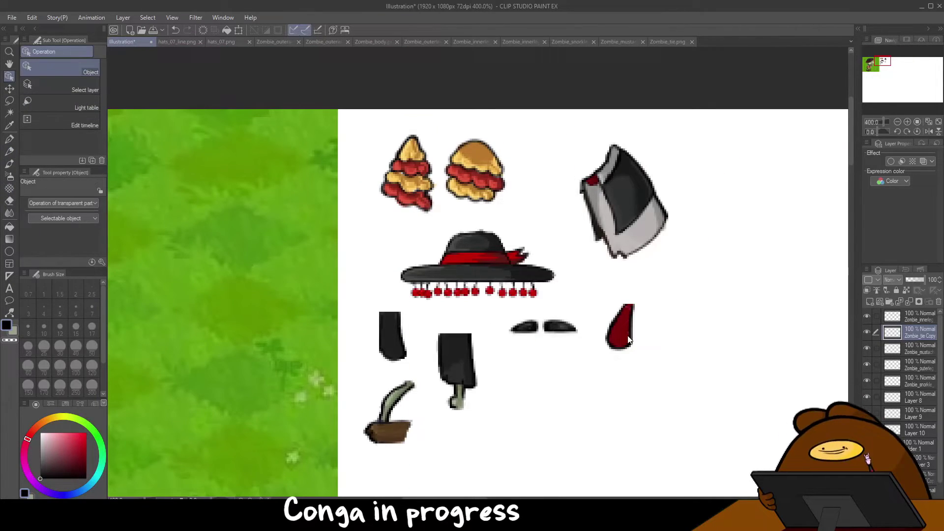
pyautogui.hotkey('ctrl', 'c')
pyautogui.click(663, 41)
pyautogui.hotkey('ctrl', 'v')
pyautogui.click(867, 337)
pyautogui.click(866, 337)
# - Lower the pasted tie's opacity to 33% and align it over the original tie with a Scale/Rotate transform
pyautogui.moveTo(911, 279); pyautogui.dragTo(915, 279)
pyautogui.moveTo(457, 247); pyautogui.dragTo(453, 243)
pyautogui.moveTo(915, 279); pyautogui.dragTo(912, 280)
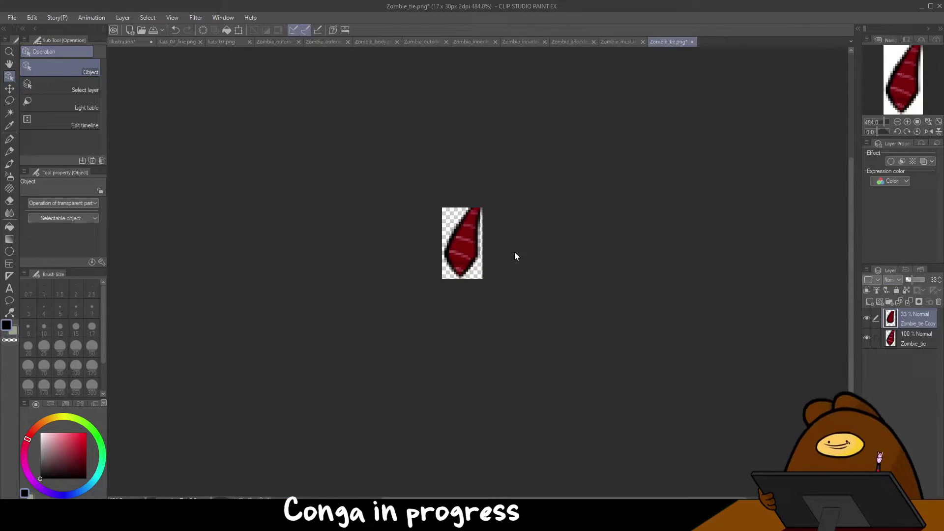
pyautogui.rightClick(452, 243)
pyautogui.click(523, 353)
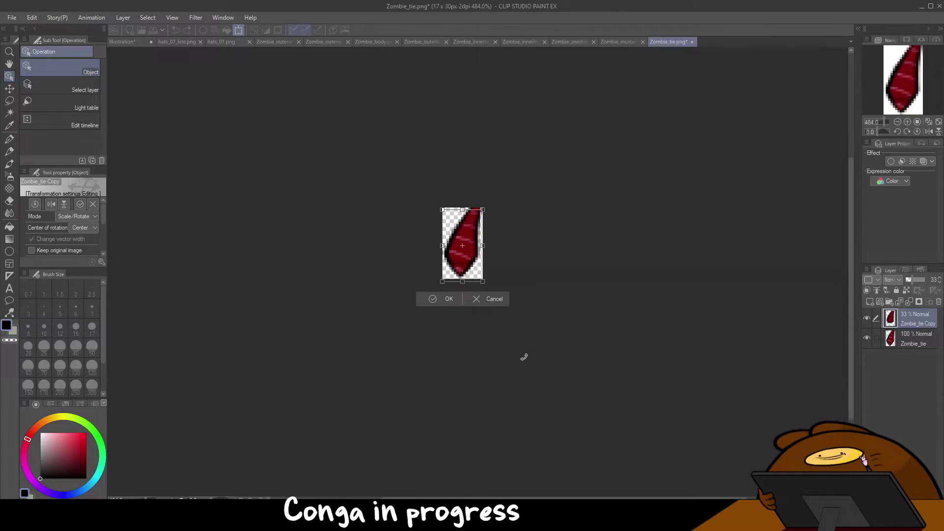
pyautogui.click(434, 298)
# - Restore the pasted tie layer to 100% opacity and hide the original tie layer
pyautogui.moveTo(917, 280); pyautogui.dragTo(926, 280)
pyautogui.click(867, 338)
# - Create a conga folder in Documents and save the tie there as Zombie_conga_tie.png
pyautogui.click(12, 17)
pyautogui.click(40, 110)
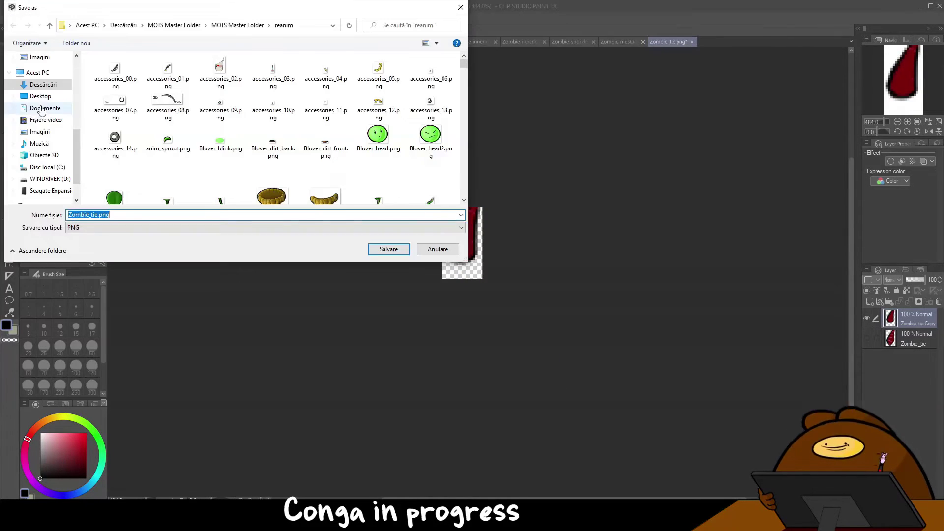
pyautogui.click(45, 100)
pyautogui.rightClick(238, 203)
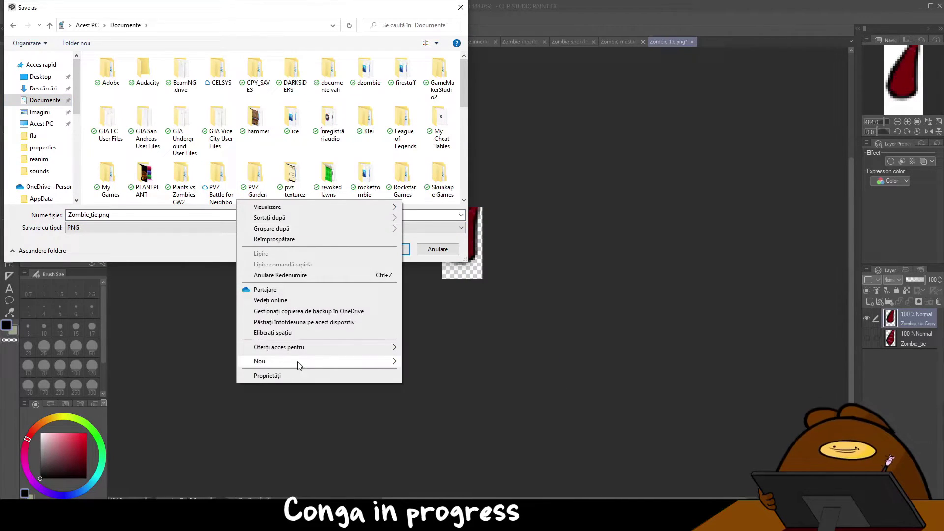
pyautogui.click(422, 364)
pyautogui.write('conga')
pyautogui.press('Return')
pyautogui.press('Return')
pyautogui.click(90, 214)
pyautogui.press('Return')
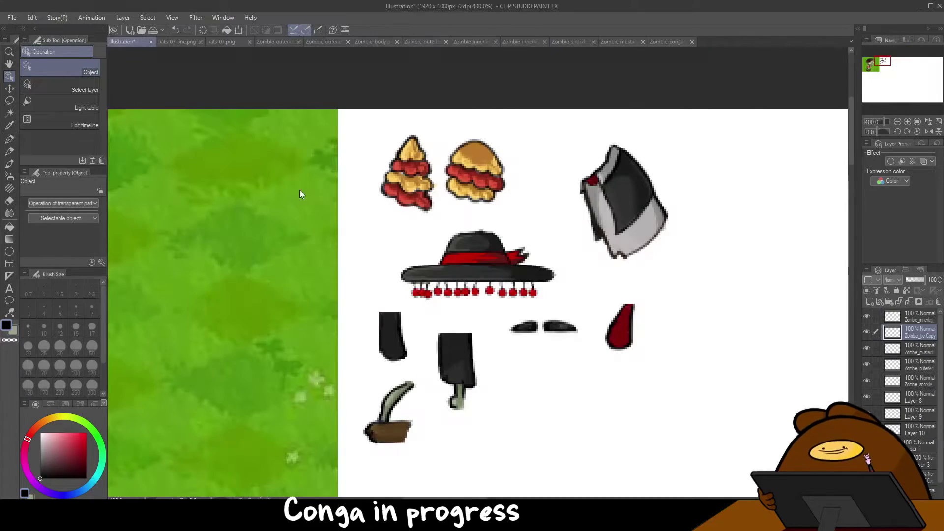
# - Hide the original mustache layer and save the new mustache as Zombie_conga_mustache.png in the conga folder
pyautogui.click(618, 42)
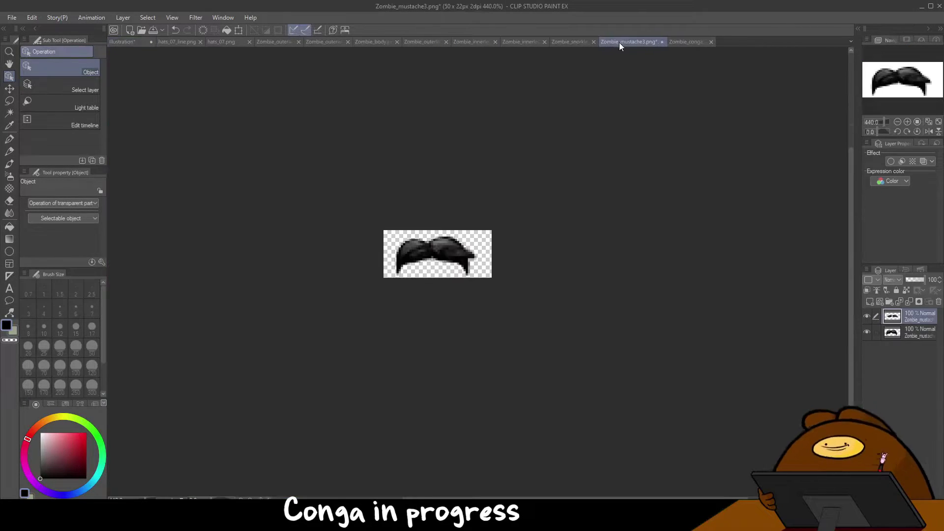
pyautogui.click(866, 332)
pyautogui.click(12, 17)
pyautogui.click(30, 101)
pyautogui.scroll(2, 39, 171)
pyautogui.click(39, 108)
pyautogui.moveTo(120, 214); pyautogui.dragTo(117, 215)
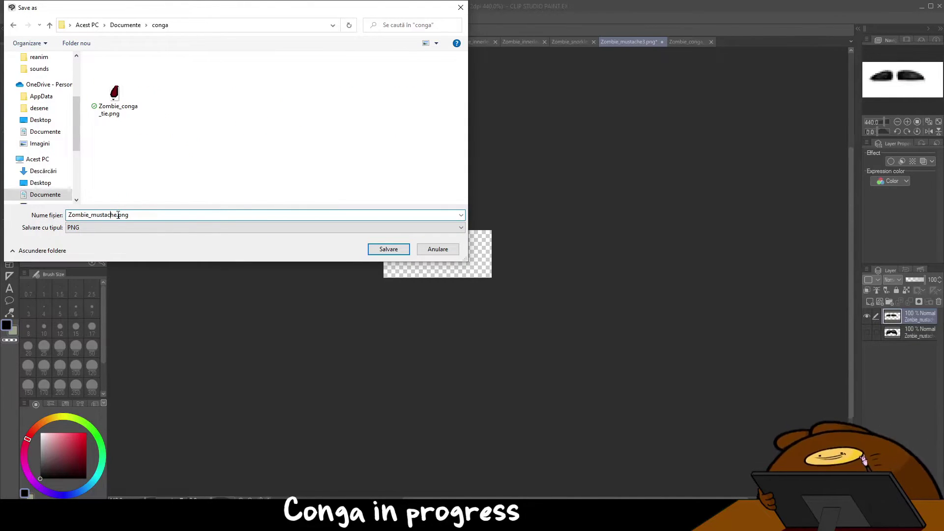
pyautogui.press('Return')
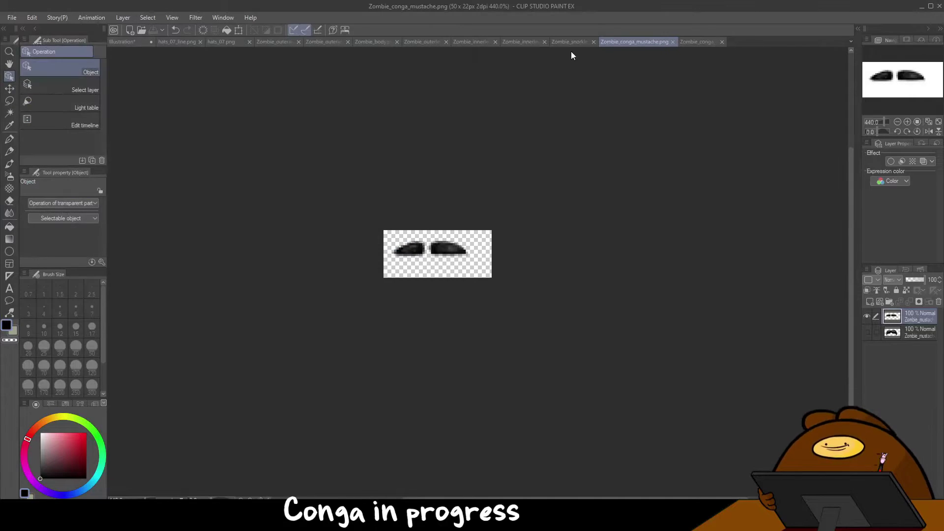
# - In Zombie_innerleg_lower.png, set the bare leg and shoe layer to 100% opacity and hide the original leg layer
pyautogui.click(570, 42)
pyautogui.click(636, 42)
pyautogui.click(521, 42)
pyautogui.hotkey('ctrl', 'v')
pyautogui.click(910, 279)
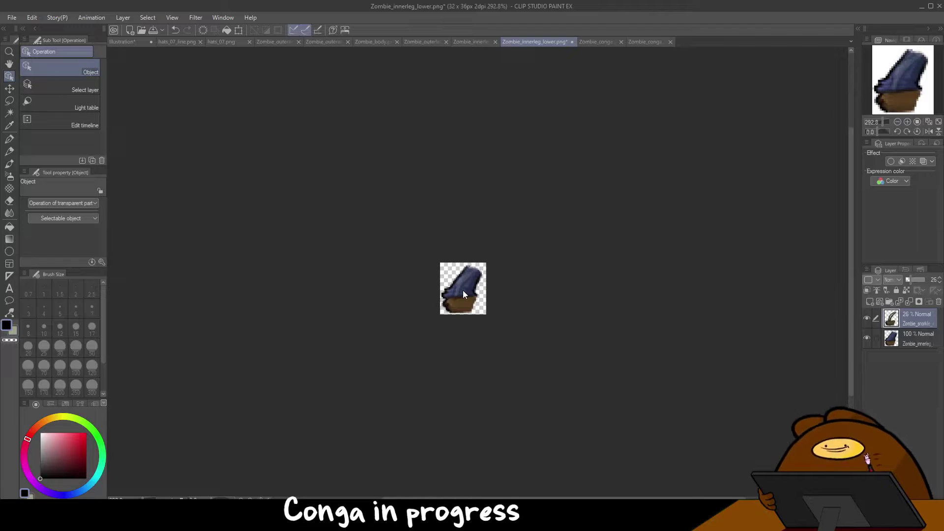
pyautogui.scroll(7, 462, 289)
pyautogui.moveTo(910, 280); pyautogui.dragTo(926, 279)
pyautogui.click(866, 337)
# - Save the lower inner leg as Zombie_conga_innerleg_lower.png in the conga folder
pyautogui.click(11, 18)
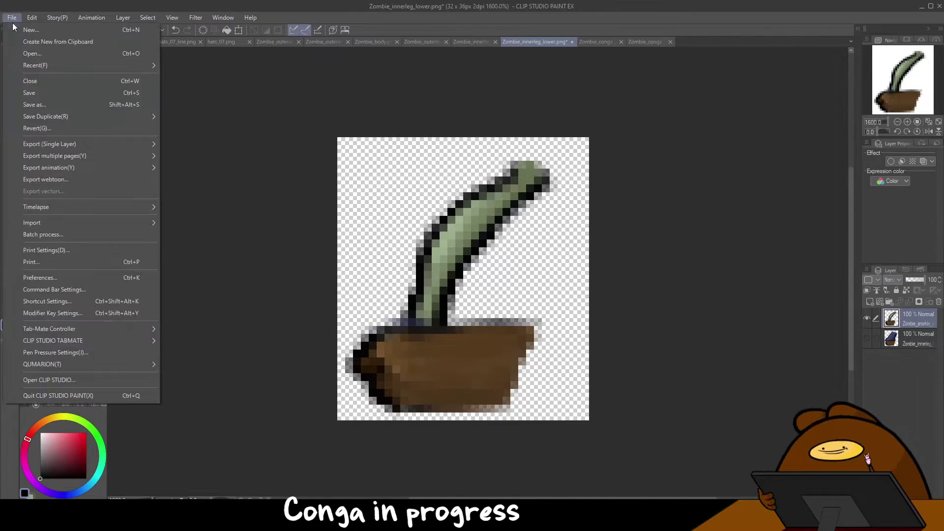
pyautogui.click(34, 104)
pyautogui.click(90, 215)
pyautogui.scroll(-3, 40, 148)
pyautogui.click(42, 185)
pyautogui.press('Return')
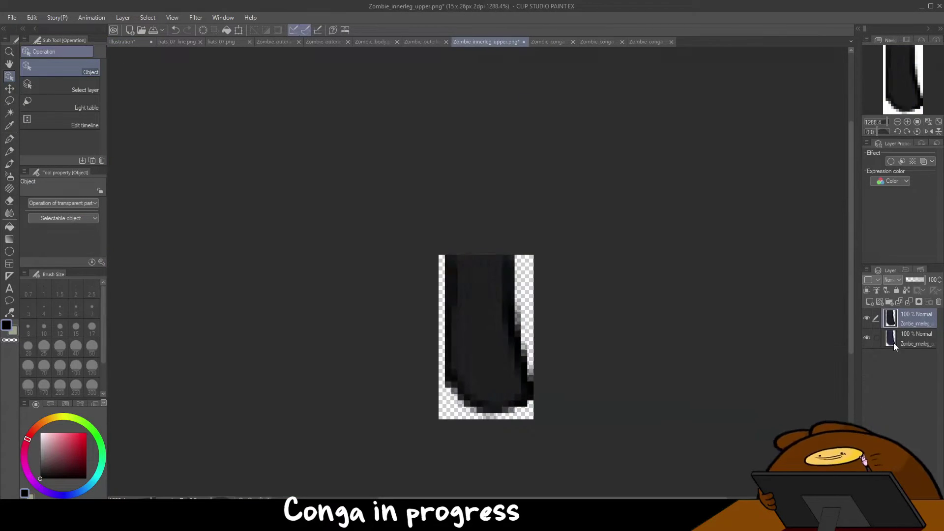
# - Hide the original upper inner leg layer and save the black version as Zombie_conga_innerleg_upper.png in the conga folder
pyautogui.click(867, 338)
pyautogui.click(11, 18)
pyautogui.click(34, 104)
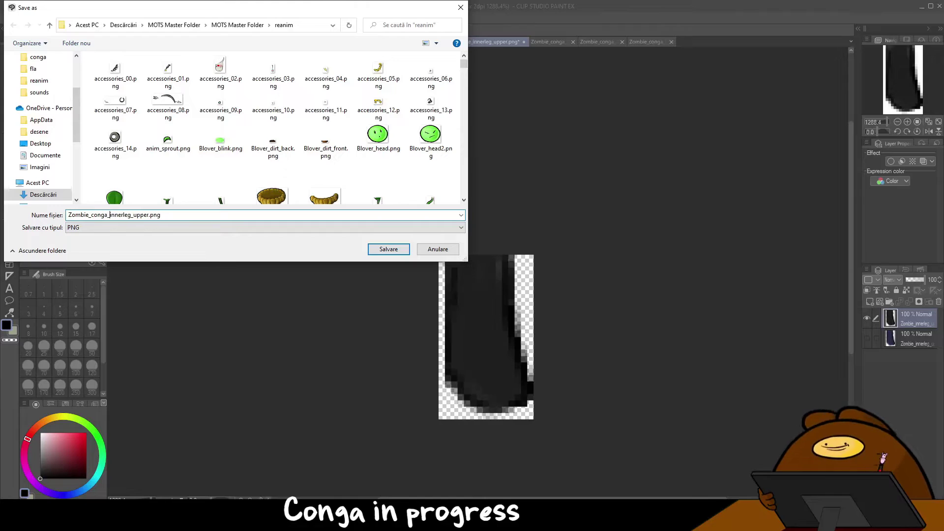
pyautogui.scroll(-3, 39, 128)
pyautogui.click(41, 103)
pyautogui.click(376, 246)
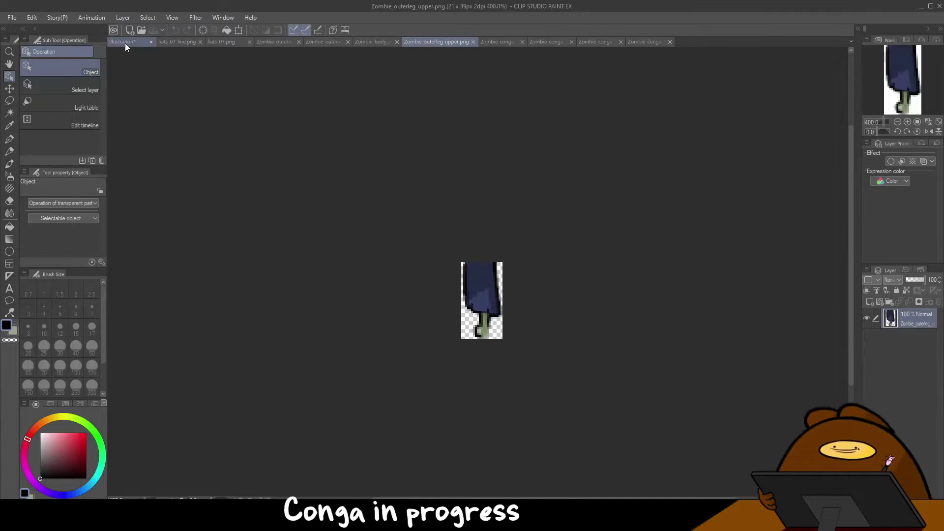
# - Copy the black upper outer leg from the illustration into Zombie_outerleg_upper.png and hide the original leg layer
pyautogui.click(125, 44)
pyautogui.hotkey('ctrl', 'c')
pyautogui.click(423, 42)
pyautogui.hotkey('ctrl', 'v')
pyautogui.click(867, 337)
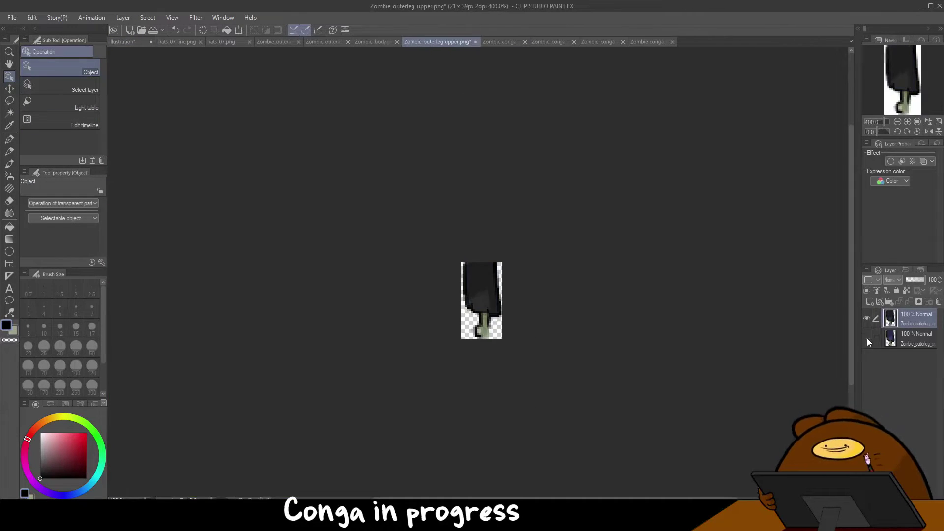
# - Save the upper outer leg as Zombie_conga_outerleg_upper.png in the conga folder
pyautogui.click(11, 17)
pyautogui.click(43, 102)
pyautogui.click(90, 214)
pyautogui.write('conga_')
pyautogui.click(46, 100)
pyautogui.doubleClick(255, 72)
pyautogui.click(388, 249)
# - Copy the black and grey jacket from the illustration and paste it into Zombie_body.png
pyautogui.click(128, 41)
pyautogui.click(610, 210)
pyautogui.hotkey('ctrl', 'c')
pyautogui.click(365, 43)
pyautogui.hotkey('ctrl', 'v')
# - Nudge the pasted jacket up over the original body, set it to 100% opacity and hide the original body layer
pyautogui.click(867, 338)
pyautogui.click(866, 338)
pyautogui.click(917, 280)
pyautogui.press('Up')
pyautogui.press('Up')
pyautogui.moveTo(917, 280)
pyautogui.mouseDown()
pyautogui.moveTo(929, 280)
pyautogui.moveTo(895, 280)
pyautogui.moveTo(929, 279)
pyautogui.mouseUp()
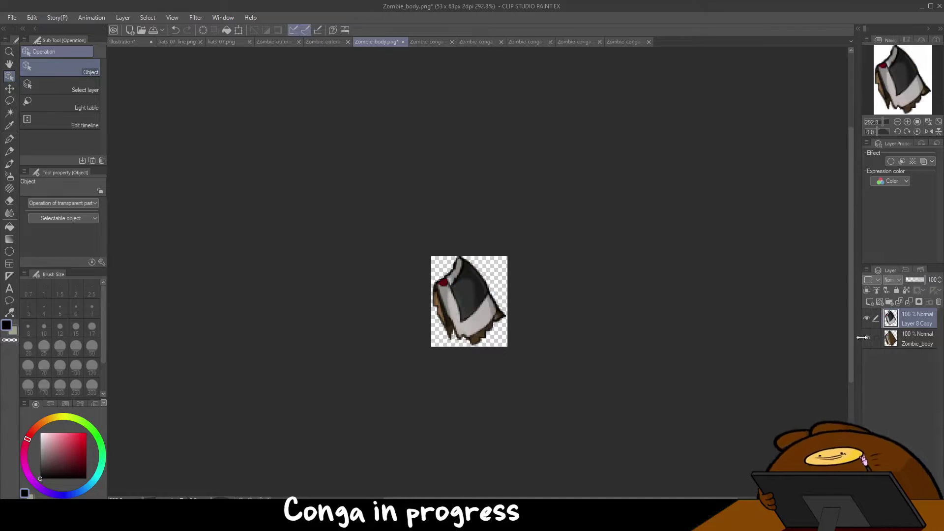
pyautogui.click(867, 338)
# - Save the jacket as Zombie_conga_body.png in the conga folder
pyautogui.click(12, 18)
pyautogui.click(28, 98)
pyautogui.click(91, 215)
pyautogui.write('co')
pyautogui.scroll(2, 24, 121)
pyautogui.click(27, 118)
pyautogui.click(381, 249)
# - Hide the illustration's white background and crop the canvas to a rectangular selection around the hat
pyautogui.click(432, 43)
pyautogui.click(326, 43)
pyautogui.click(129, 43)
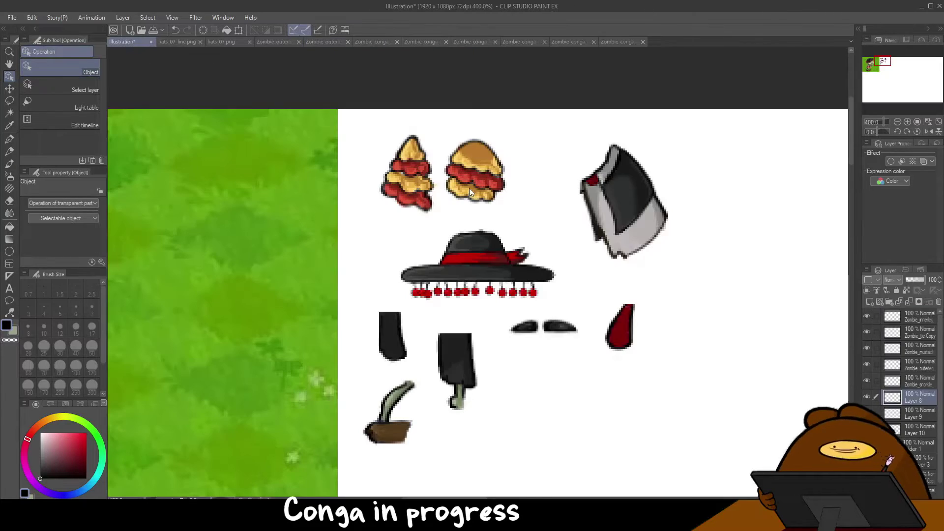
pyautogui.press('m')
pyautogui.scroll(-1, 902, 374)
pyautogui.click(867, 486)
pyautogui.click(60, 67)
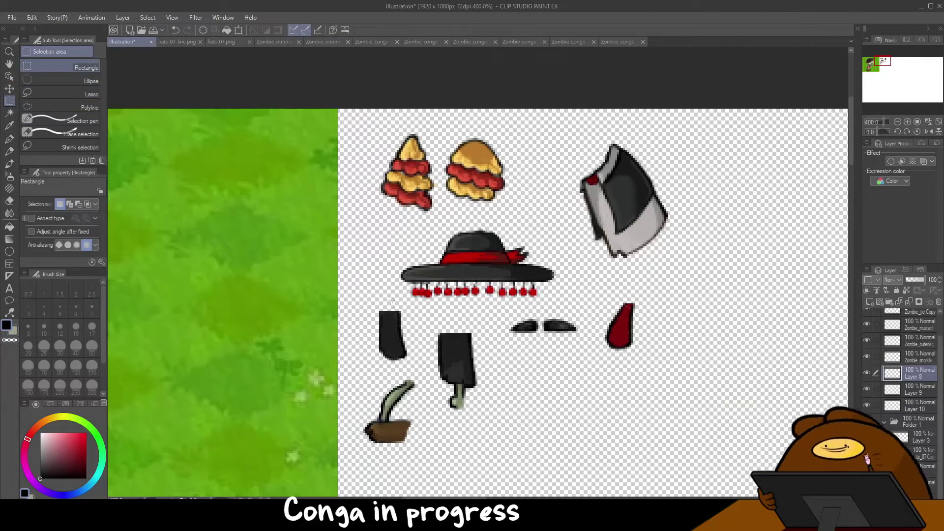
pyautogui.moveTo(555, 228); pyautogui.dragTo(554, 229)
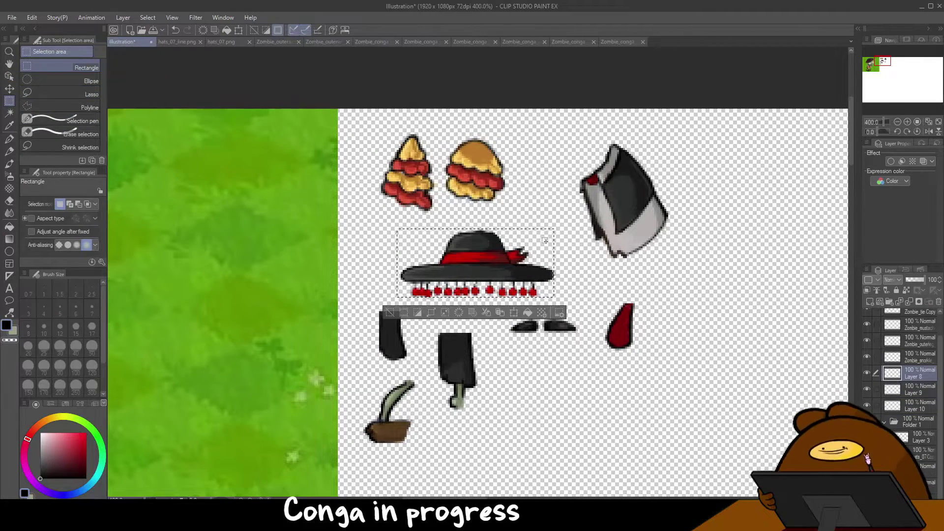
pyautogui.click(410, 312)
# - Save the cropped hat in PNG format as zombie_conga_hat in the conga folder
pyautogui.hotkey('ctrl', 's')
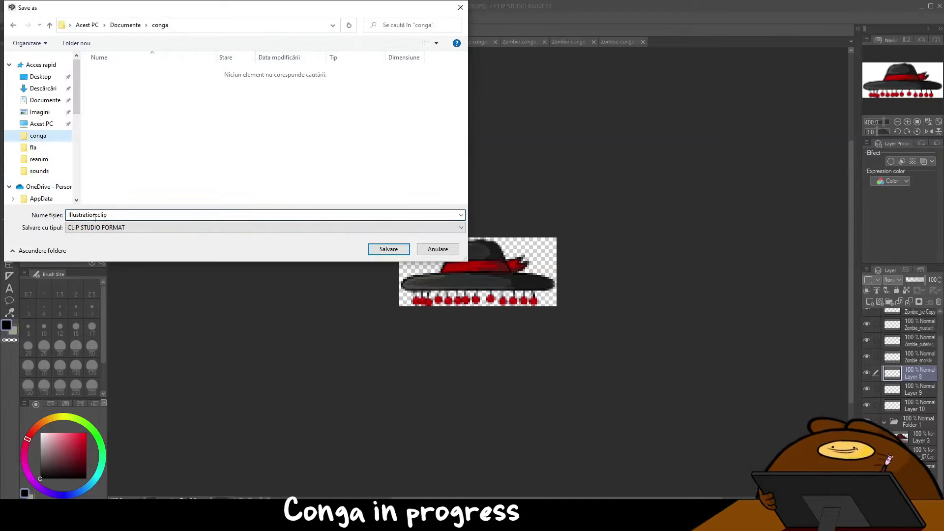
pyautogui.click(93, 227)
pyautogui.click(94, 260)
pyautogui.write('conga')
pyautogui.press('BackSpace')
pyautogui.press('BackSpace')
pyautogui.press('BackSpace')
pyautogui.press('BackSpace')
pyautogui.press('BackSpace')
pyautogui.write('zombie_gonga')
pyautogui.press('BackSpace')
pyautogui.press('BackSpace')
pyautogui.press('BackSpace')
pyautogui.press('BackSpace')
pyautogui.press('BackSpace')
pyautogui.write('conga_hat')
pyautogui.press('Return')
# - Undo the hat crop and close the two remaining Zombie_outer part files
pyautogui.hotkey('ctrl', 'z')
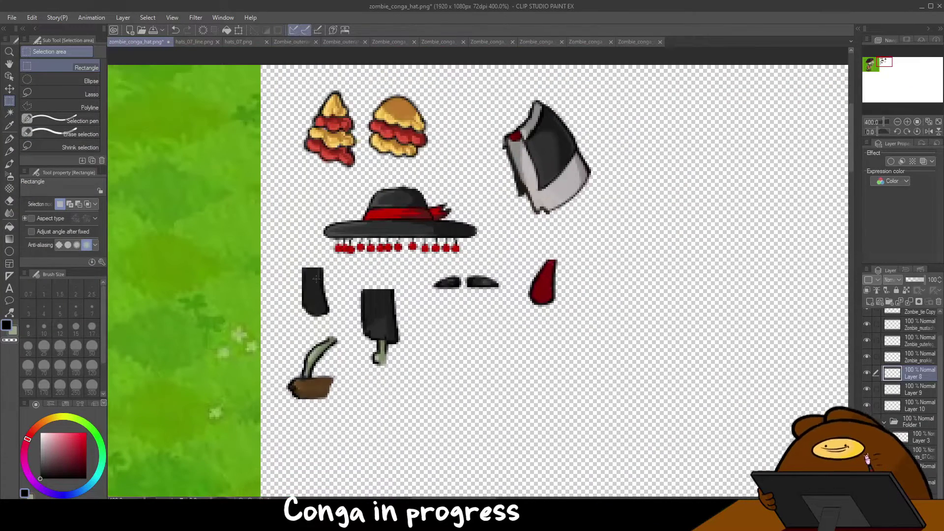
pyautogui.click(313, 43)
pyautogui.hotkey('ctrl', 'w')
pyautogui.hotkey('ctrl', 'w')
pyautogui.click(131, 43)
pyautogui.moveTo(288, 80); pyautogui.dragTo(303, 88)
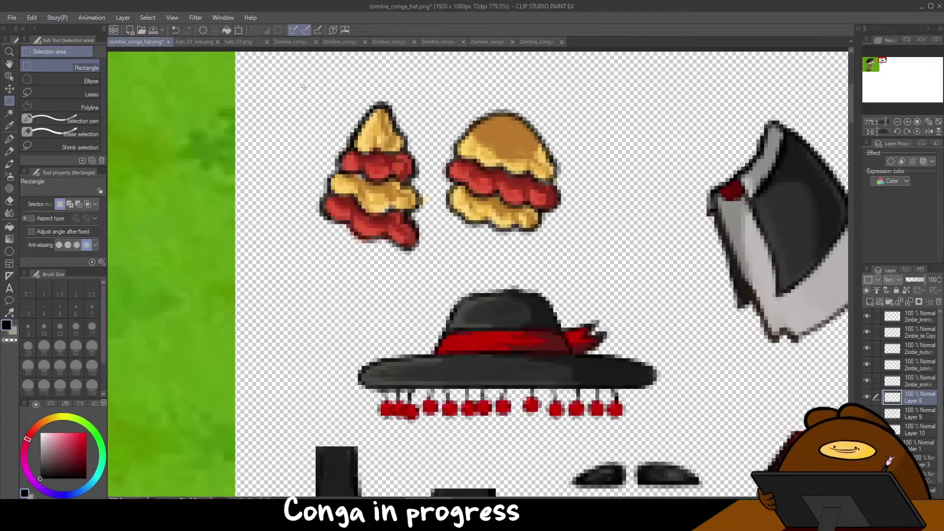
pyautogui.moveTo(431, 255); pyautogui.dragTo(424, 255)
pyautogui.moveTo(402, 219); pyautogui.dragTo(414, 225)
pyautogui.hotkey('ctrl', 'd')
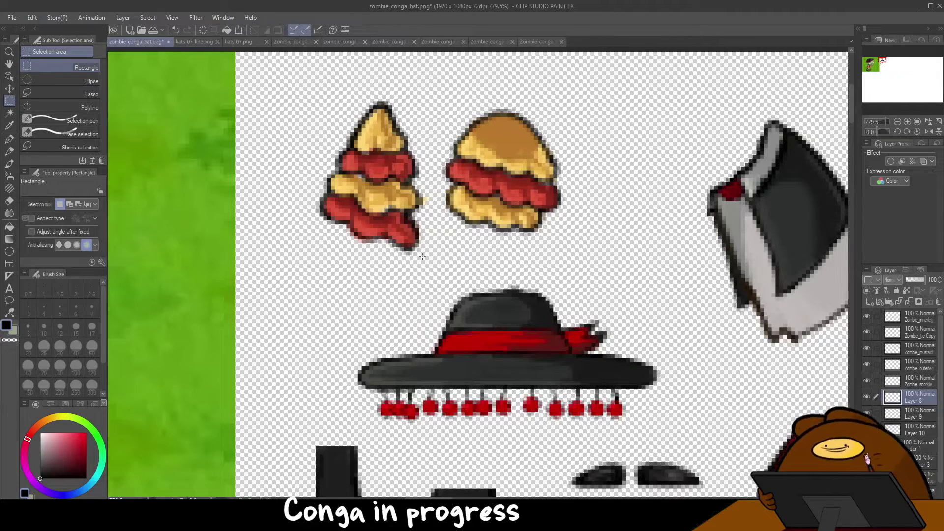
# - Crop the canvas to the pointed striped sleeve and save it as zombie_conga_arm_up.png in the conga folder
pyautogui.moveTo(315, 97); pyautogui.dragTo(316, 97)
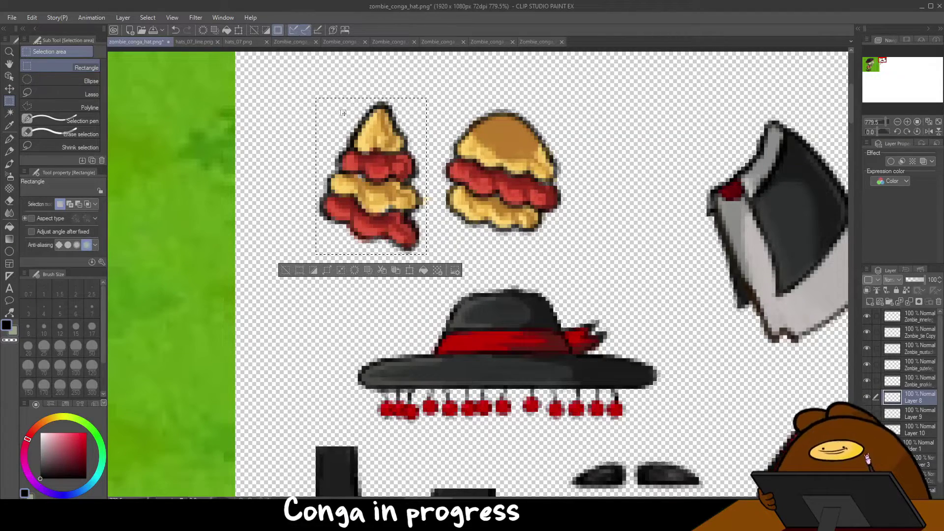
pyautogui.click(404, 266)
pyautogui.click(117, 215)
pyautogui.press('BackSpace')
pyautogui.write('nga_han.png')
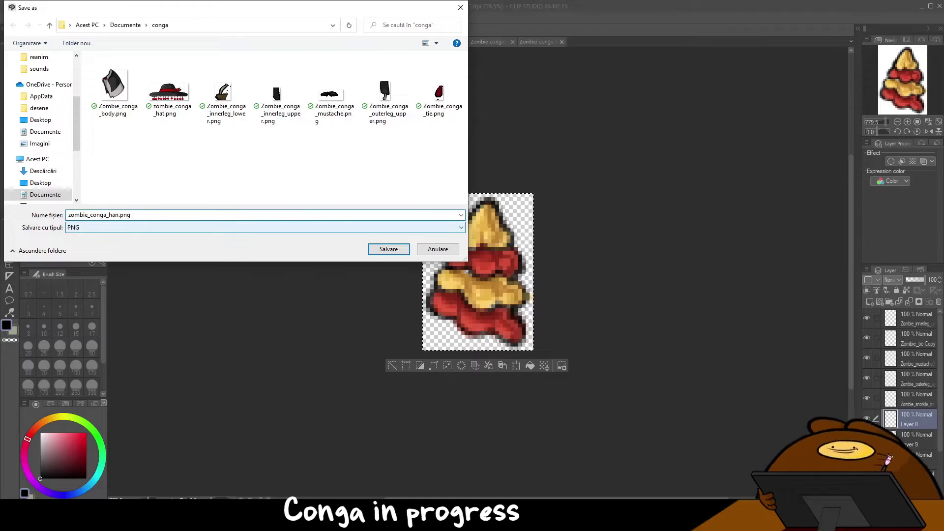
pyautogui.write('a_arm_up')
pyautogui.press('Return')
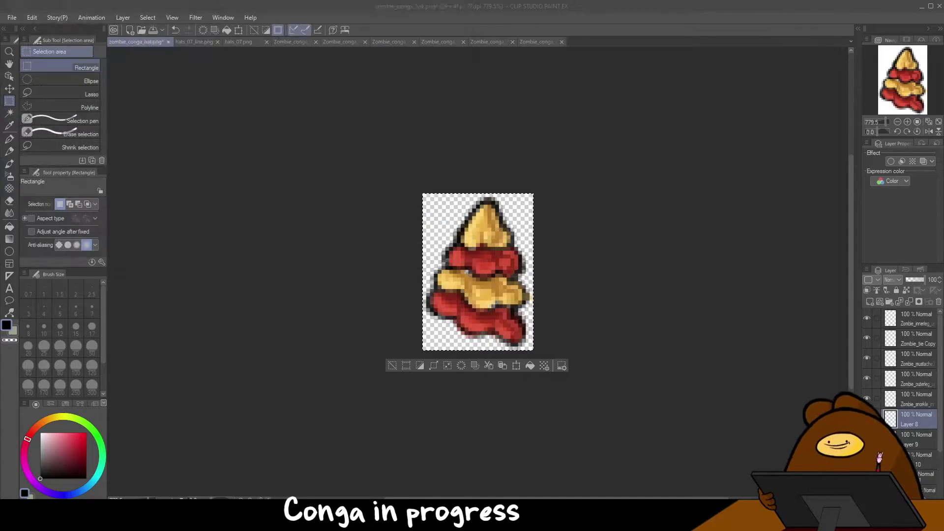
# - Undo the pointed sleeve's crop and crop the canvas to the rounded striped sleeve instead
pyautogui.hotkey('ctrl', 'z')
pyautogui.scroll(-8, 128, 232)
pyautogui.scroll(5, 289, 103)
pyautogui.scroll(5, 290, 105)
pyautogui.click(161, 258)
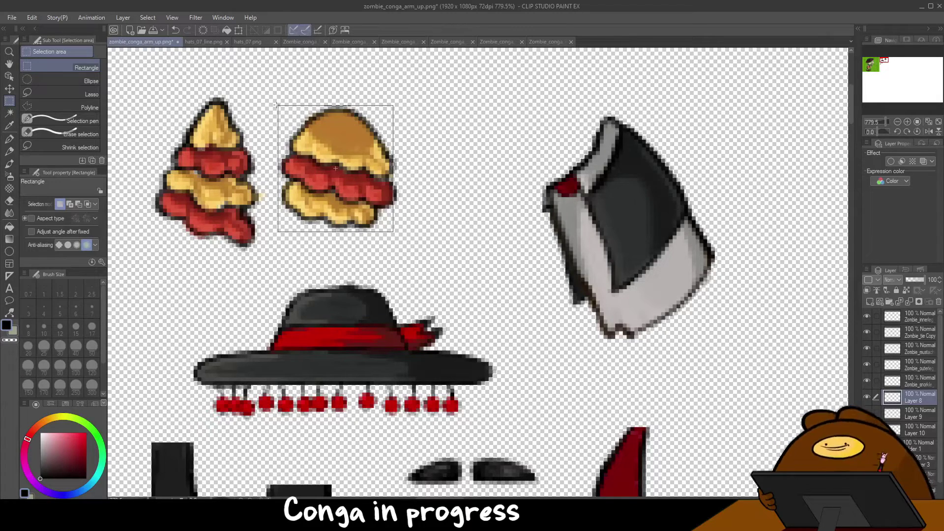
pyautogui.moveTo(276, 105); pyautogui.dragTo(274, 101)
pyautogui.moveTo(316, 130); pyautogui.dragTo(319, 130)
pyautogui.click(262, 246)
# - Save the cropped rounded sleeve under its own file name
pyautogui.click(11, 17)
pyautogui.click(41, 109)
pyautogui.moveTo(121, 215); pyautogui.dragTo(128, 215)
pyautogui.click(378, 251)
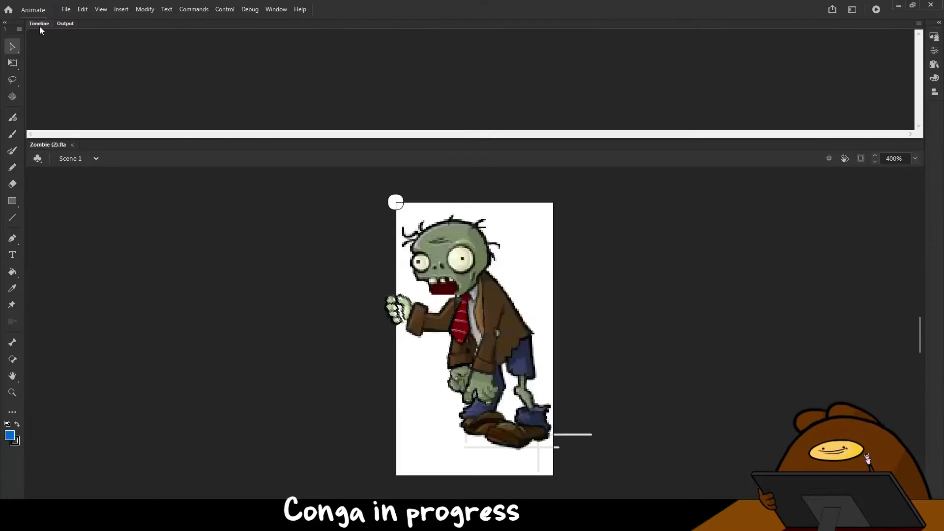
# - Switch to Animate, delete the unneeded layers at the head of the Zombie (2).fla timeline and show all hidden layers
pyautogui.click(40, 25)
pyautogui.scroll(8, 140, 93)
pyautogui.click(93, 75)
pyautogui.click(70, 61)
pyautogui.click(70, 62)
pyautogui.click(169, 62)
# - Delete the layers holding the zombie's extra props, raised arm and hand, and hanging tongue
pyautogui.click(408, 344)
pyautogui.click(70, 62)
pyautogui.click(516, 334)
pyautogui.click(71, 62)
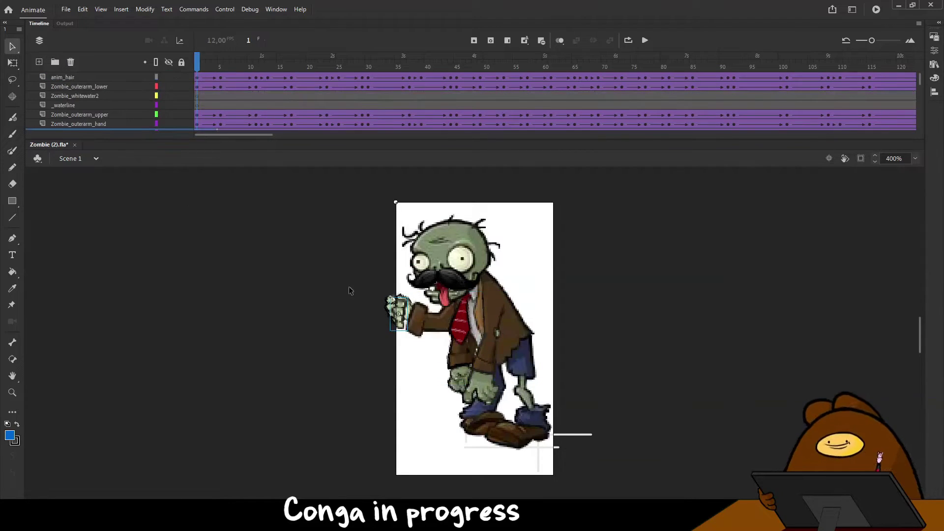
pyautogui.click(424, 319)
pyautogui.click(70, 62)
pyautogui.click(399, 309)
pyautogui.click(71, 62)
pyautogui.click(444, 296)
pyautogui.click(71, 62)
# - Rename the Zombie_mustache layer as mustache
pyautogui.moveTo(208, 68); pyautogui.dragTo(196, 94)
pyautogui.click(428, 281)
pyautogui.click(60, 115)
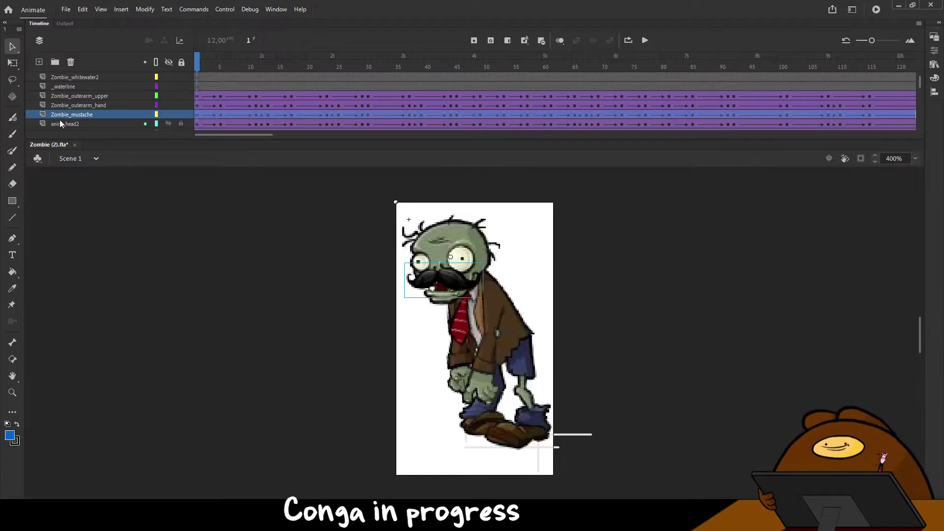
# - Inside the mustache symbol, add a new layer above Layer 1 and lock Layer 1
pyautogui.rightClick(453, 276)
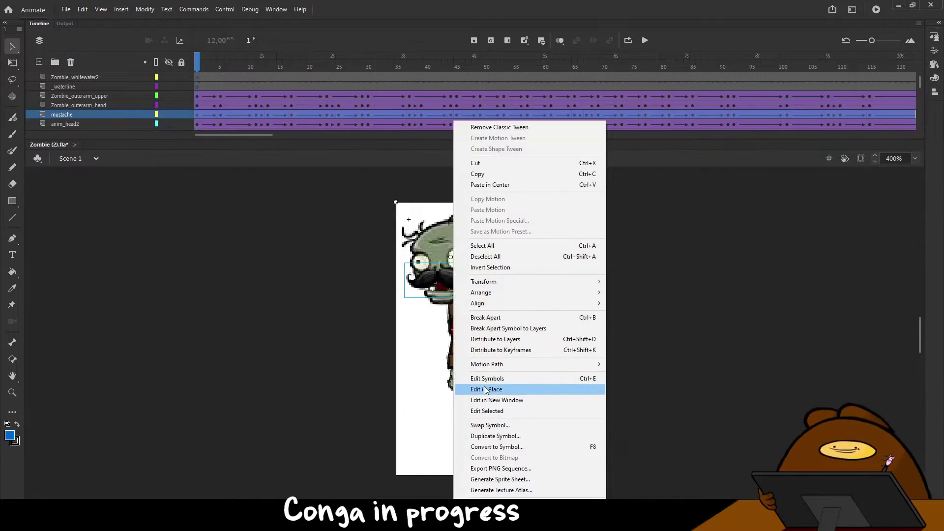
pyautogui.click(492, 387)
pyautogui.rightClick(115, 79)
pyautogui.rightClick(114, 88)
pyautogui.click(147, 117)
pyautogui.click(99, 77)
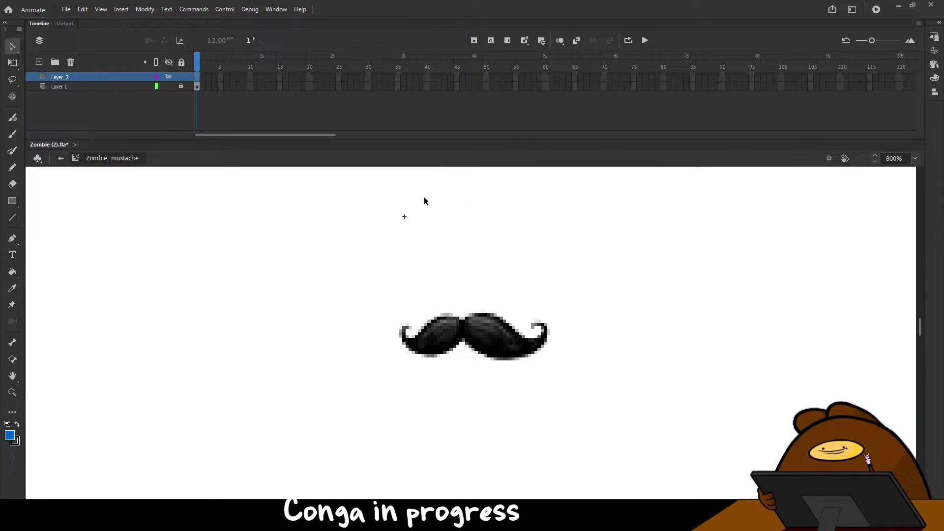
# - Place the redrawn mustache on the new transparent layer, align it over the old mustache and return to the scene
pyautogui.rightClick(126, 87)
pyautogui.click(157, 126)
pyautogui.click(123, 76)
pyautogui.hotkey('ctrl', 'shift', 'v')
pyautogui.moveTo(516, 363); pyautogui.dragTo(493, 363)
pyautogui.click(168, 77)
pyautogui.keyDown('shift'); pyautogui.click(168, 86); pyautogui.keyUp('shift')
pyautogui.moveTo(453, 332); pyautogui.dragTo(453, 335)
pyautogui.click(61, 159)
# - Reopen the mustache symbol and scale the new mustache down with the Free Transform tool
pyautogui.rightClick(457, 278)
pyautogui.click(486, 377)
pyautogui.click(40, 82)
pyautogui.click(12, 63)
pyautogui.moveTo(578, 386); pyautogui.dragTo(531, 365)
pyautogui.click(61, 159)
# - Check the mustache against the animation and nudge it two steps to the right inside its symbol
pyautogui.rightClick(449, 283)
pyautogui.click(453, 387)
pyautogui.click(61, 158)
pyautogui.click(351, 78)
pyautogui.moveTo(350, 74); pyautogui.dragTo(196, 74)
pyautogui.rightClick(448, 279)
pyautogui.click(476, 378)
pyautogui.press('Right')
pyautogui.press('Right')
pyautogui.click(58, 161)
# - Nudge the mustache one step back to the left inside its symbol and return to the scene
pyautogui.rightClick(444, 279)
pyautogui.click(479, 378)
pyautogui.press('Left')
pyautogui.click(61, 159)
pyautogui.moveTo(197, 66); pyautogui.dragTo(88, 96)
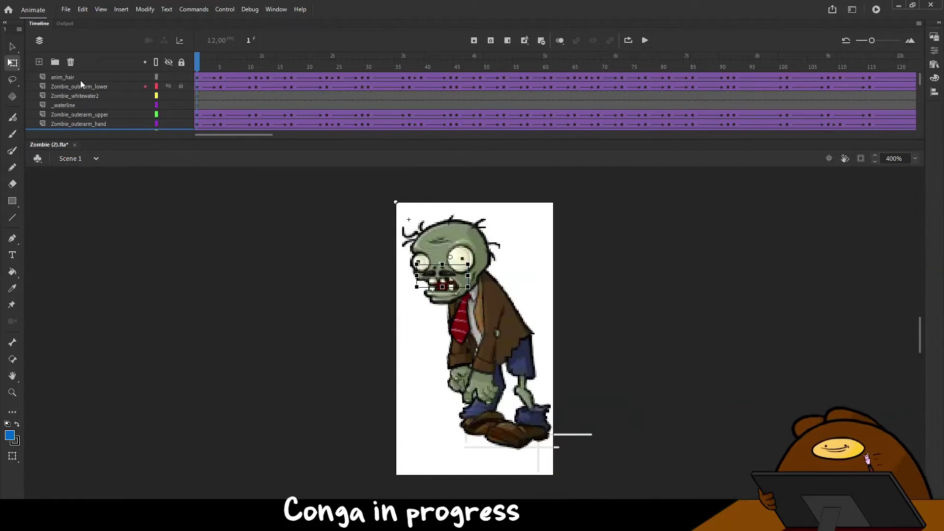
# - In the Zombie_hair symbol, add a transparent layer above Layer 1 and lock Layer 1
pyautogui.click(88, 77)
pyautogui.rightClick(472, 231)
pyautogui.click(480, 379)
pyautogui.scroll(2, 470, 335)
pyautogui.scroll(-1, 471, 334)
pyautogui.click(40, 62)
pyautogui.click(98, 87)
pyautogui.keyDown('shift'); pyautogui.click(168, 77); pyautogui.keyUp('shift')
pyautogui.click(181, 86)
pyautogui.click(98, 77)
# - Bring the black hat image onto Layer_2, align it over the old hair and delete Layer 1
pyautogui.moveTo(943, 329); pyautogui.dragTo(476, 337)
pyautogui.moveTo(476, 337); pyautogui.dragTo(446, 314)
pyautogui.click(61, 159)
pyautogui.moveTo(244, 69); pyautogui.dragTo(158, 120)
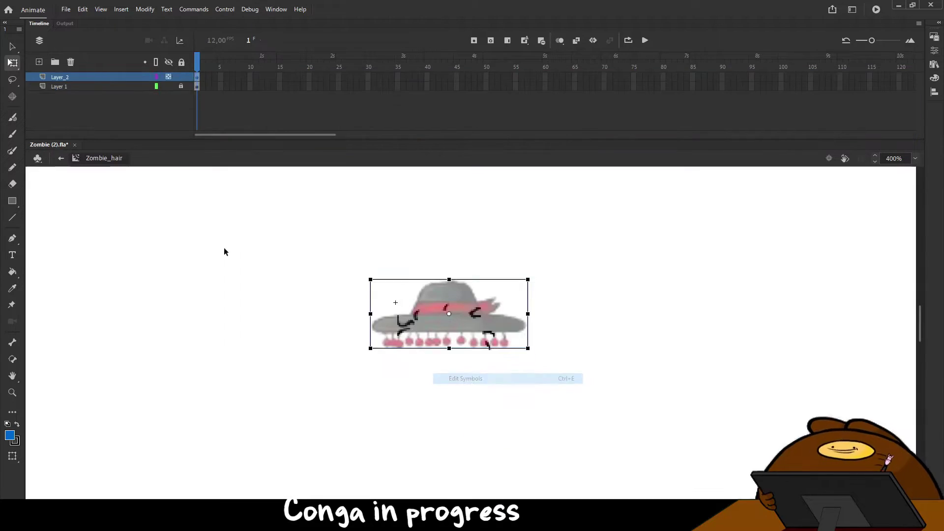
pyautogui.hotkey('ctrl', 'z')
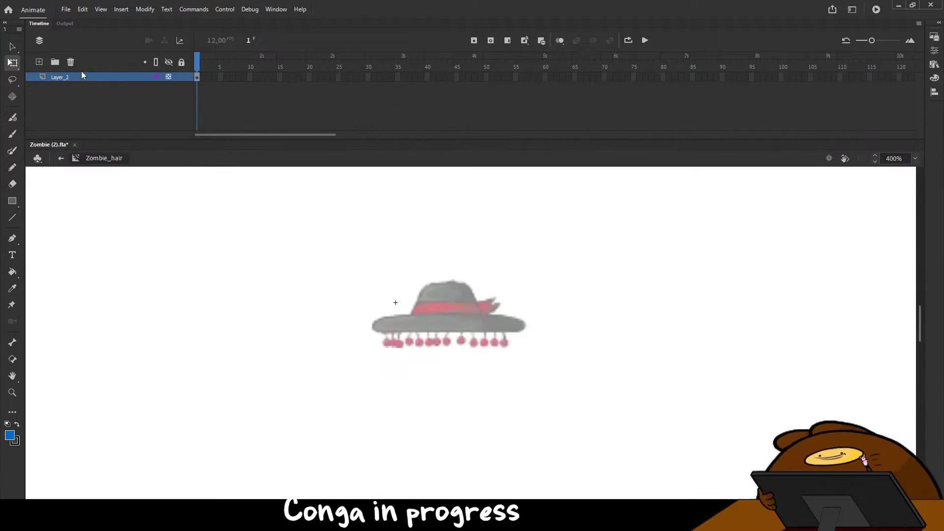
pyautogui.click(61, 158)
# - In the tie symbol, add a new layer shown as transparent and lock Layer 1
pyautogui.rightClick(463, 319)
pyautogui.click(496, 379)
pyautogui.click(38, 62)
pyautogui.rightClick(70, 88)
pyautogui.click(98, 128)
pyautogui.click(180, 86)
pyautogui.click(195, 77)
# - Paste the redrawn tie onto the new layer, align it over the old tie and remove the old layer
pyautogui.hotkey('ctrl', 'v')
pyautogui.moveTo(498, 334); pyautogui.dragTo(490, 334)
pyautogui.click(69, 86)
pyautogui.click(71, 63)
pyautogui.click(61, 157)
pyautogui.moveTo(199, 64); pyautogui.dragTo(140, 90)
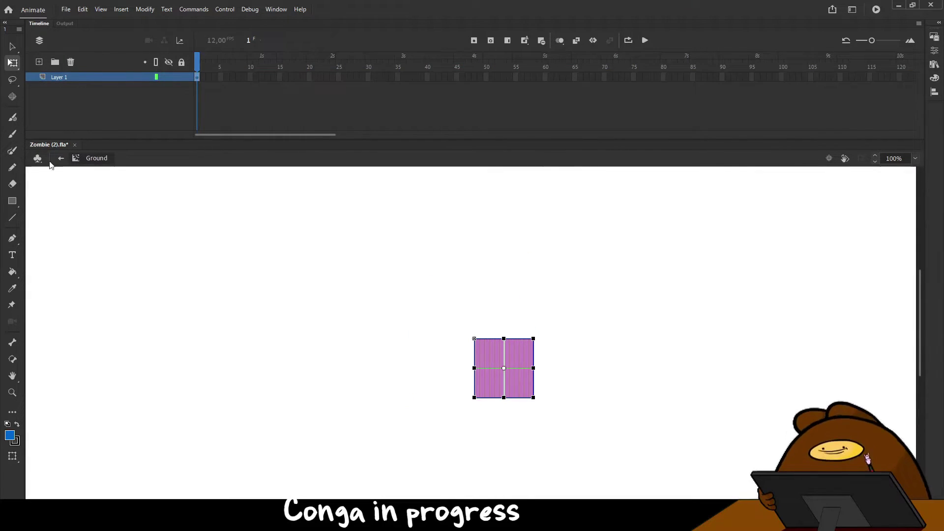
# - Reopen the tie symbol, adjust the new tie's position and size, and remove the old artwork's layer
pyautogui.click(37, 157)
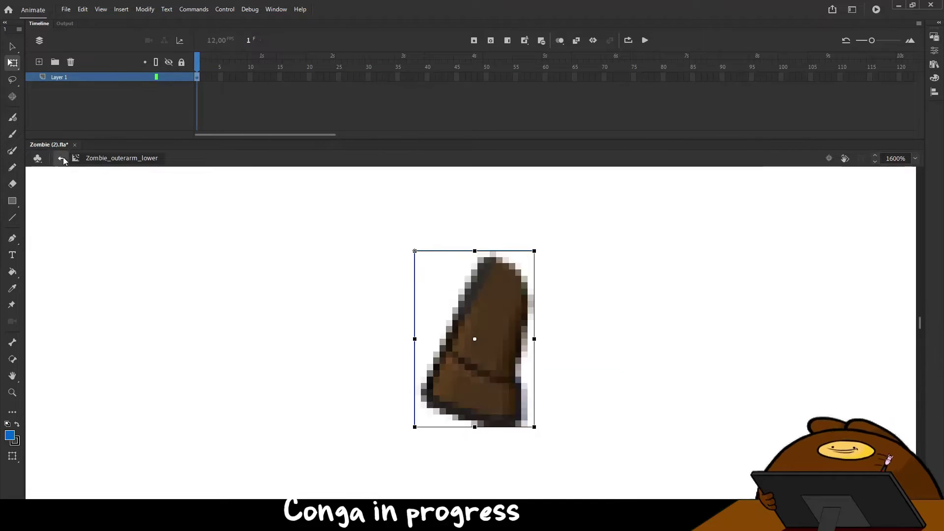
pyautogui.click(62, 158)
pyautogui.rightClick(457, 329)
pyautogui.click(492, 381)
pyautogui.moveTo(347, 426); pyautogui.dragTo(347, 419)
pyautogui.moveTo(380, 481); pyautogui.dragTo(373, 447)
pyautogui.click(59, 86)
pyautogui.click(71, 62)
pyautogui.click(62, 159)
# - In the Zombie_body symbol, scale the redrawn torso down on Layer_2, delete Layer 1 and check the animation
pyautogui.moveTo(197, 65)
pyautogui.mouseDown()
pyautogui.moveTo(367, 66)
pyautogui.moveTo(196, 66)
pyautogui.mouseUp()
pyautogui.rightClick(501, 319)
pyautogui.click(536, 381)
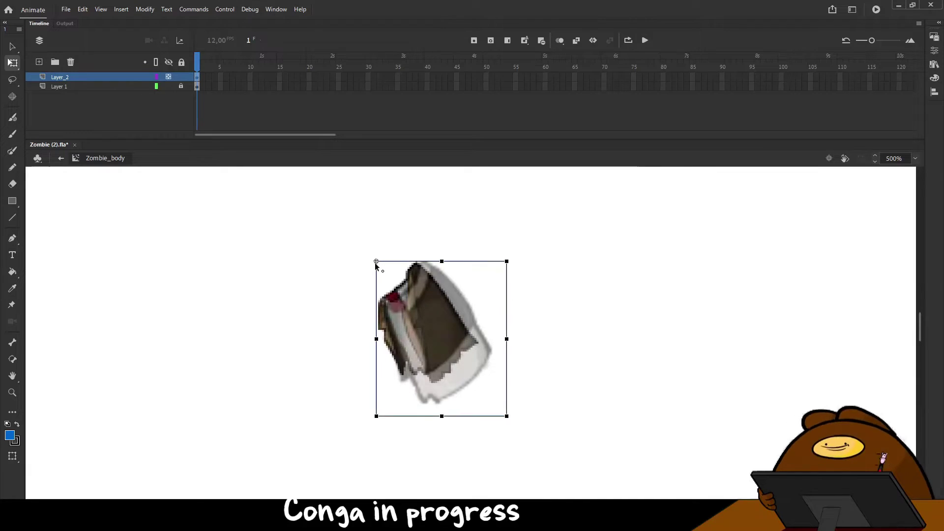
pyautogui.moveTo(506, 415); pyautogui.dragTo(474, 386)
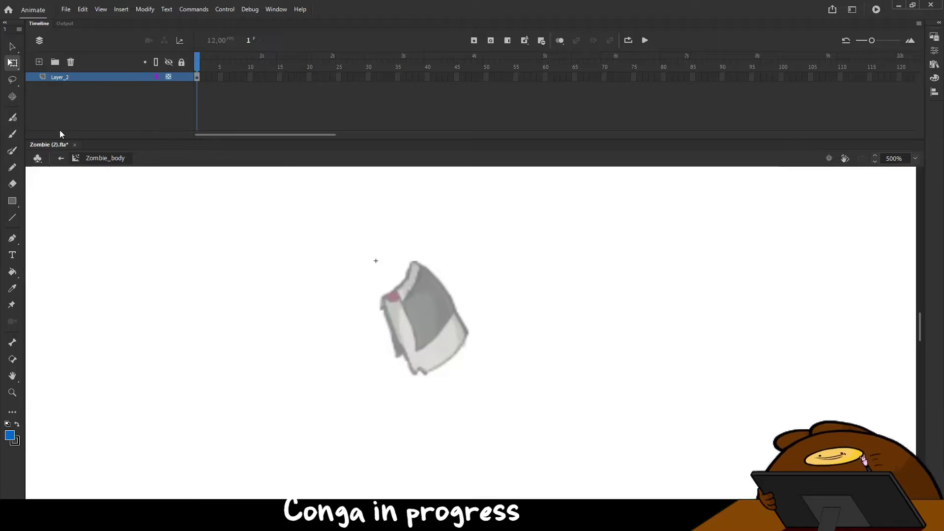
pyautogui.click(61, 158)
pyautogui.press('Return')
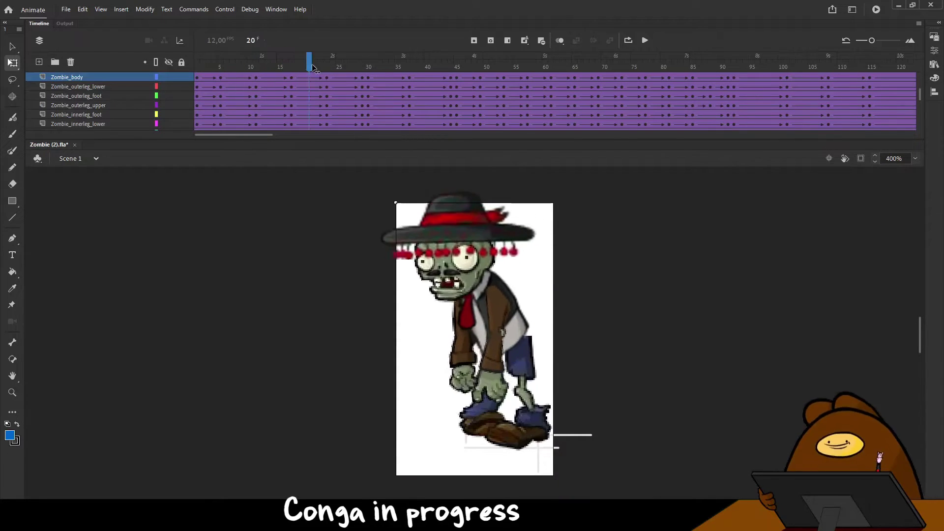
# - Reopen the Zombie_body symbol, scale the new torso to match the old one's outline and delete Layer 1
pyautogui.rightClick(522, 307)
pyautogui.click(553, 378)
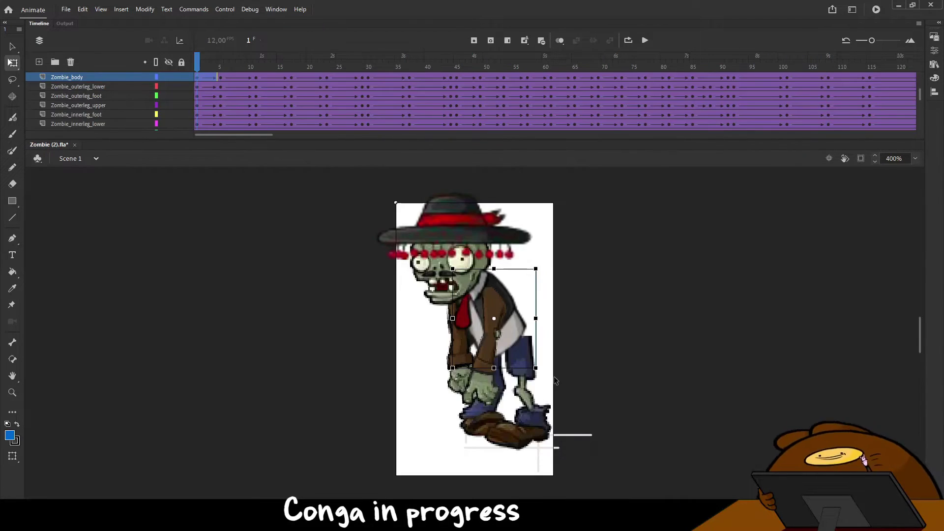
pyautogui.moveTo(480, 385); pyautogui.dragTo(486, 393)
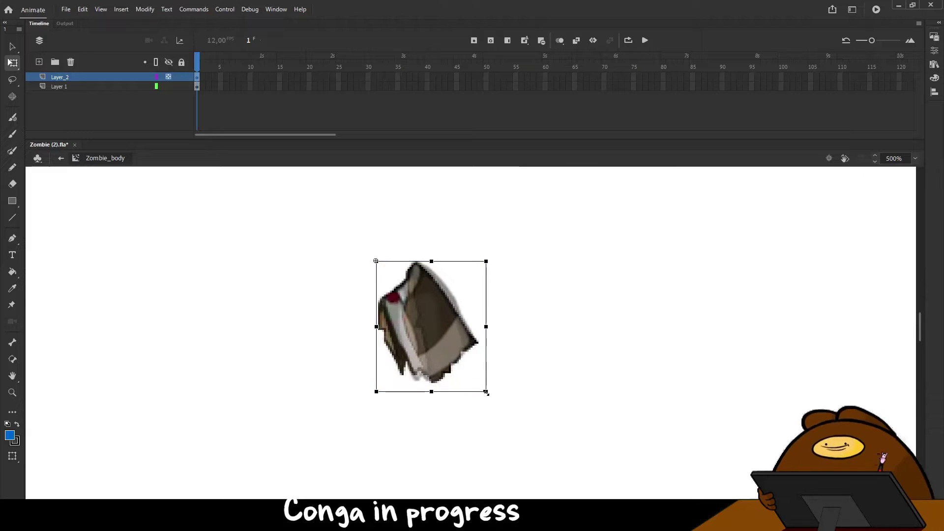
pyautogui.click(59, 87)
pyautogui.click(71, 62)
pyautogui.click(61, 158)
pyautogui.hotkey('ctrl', 'z')
pyautogui.hotkey('ctrl', 'z')
pyautogui.click(59, 86)
pyautogui.click(70, 61)
pyautogui.click(61, 158)
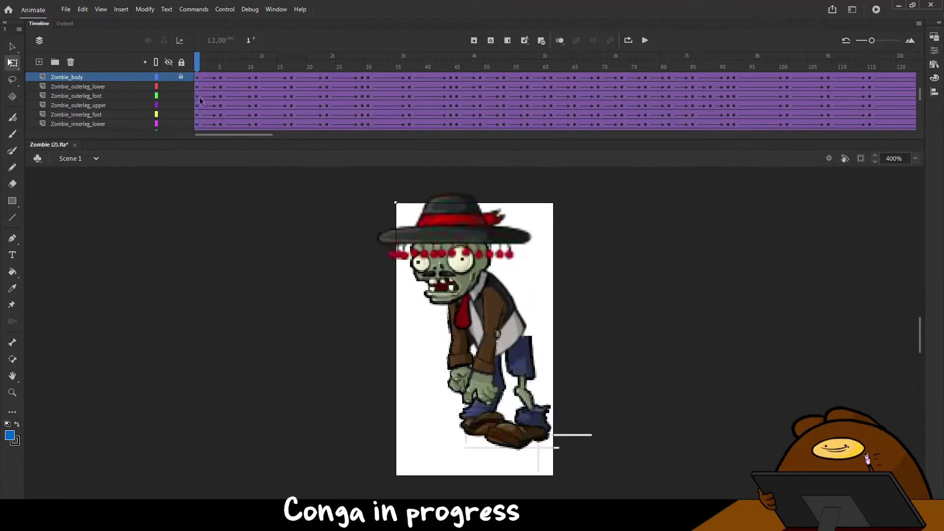
# - In the Zombie_outerleg_upper symbol, add a new layer and lock Layer 1
pyautogui.click(200, 105)
pyautogui.rightClick(531, 359)
pyautogui.click(570, 378)
pyautogui.click(39, 62)
pyautogui.click(181, 86)
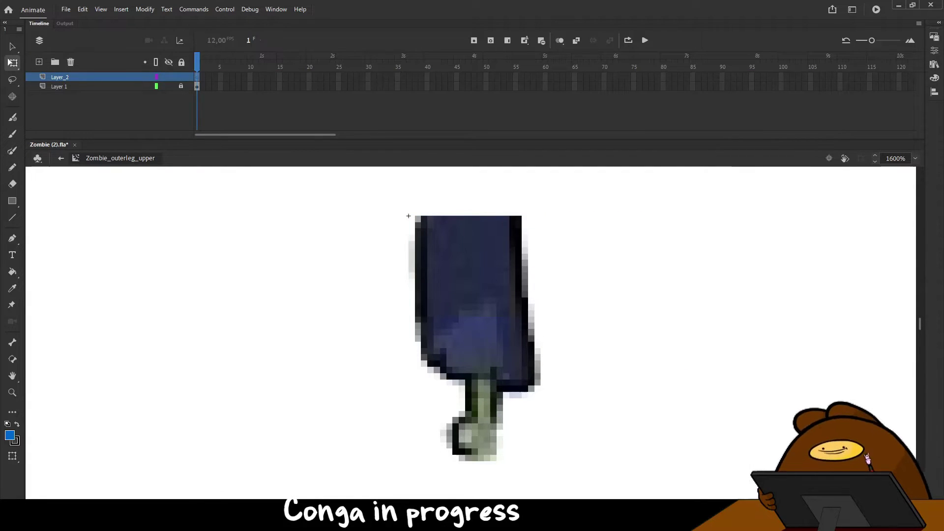
# - Place the redrawn upper leg on transparent Layer_2, align its corner with the registration point and scale it down
pyautogui.rightClick(482, 212)
pyautogui.click(508, 252)
pyautogui.scroll(-2, 508, 303)
pyautogui.rightClick(111, 87)
pyautogui.click(152, 128)
pyautogui.scroll(2, 470, 332)
pyautogui.click(556, 428)
pyautogui.moveTo(491, 370); pyautogui.dragTo(409, 216)
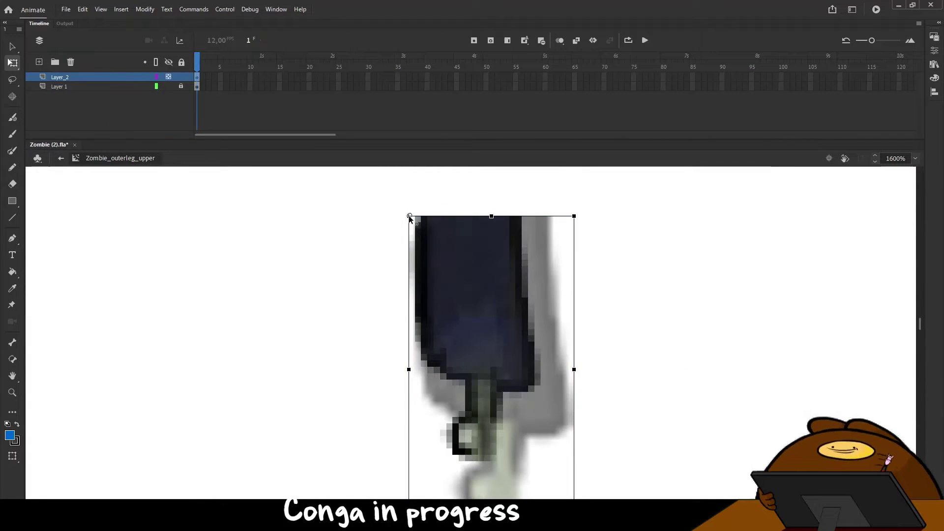
pyautogui.hotkey('ctrl', '-')
pyautogui.moveTo(524, 429); pyautogui.dragTo(507, 400)
# - Delete the old upper leg's Layer 1, adjust the new leg's position and check it in the scene's animation
pyautogui.click(59, 86)
pyautogui.click(70, 62)
pyautogui.moveTo(441, 277); pyautogui.dragTo(474, 400)
pyautogui.moveTo(463, 277); pyautogui.dragTo(445, 276)
pyautogui.moveTo(457, 278); pyautogui.dragTo(456, 266)
pyautogui.click(62, 158)
pyautogui.moveTo(197, 63); pyautogui.dragTo(145, 198)
# - In the Zombie_outerarm_upper symbol, add a new layer shown as transparent and lock Layer 1
pyautogui.click(491, 312)
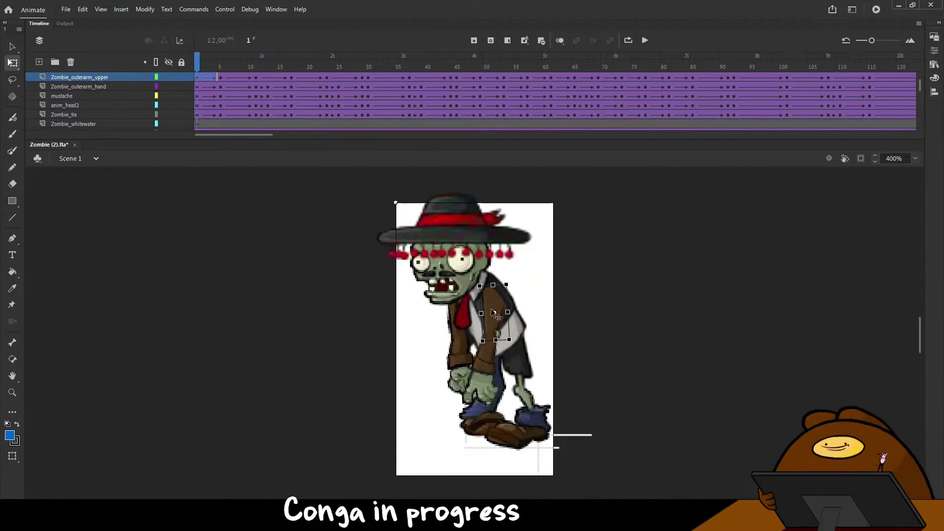
pyautogui.rightClick(479, 310)
pyautogui.click(515, 384)
pyautogui.hotkey('ctrl', '=')
pyautogui.click(39, 62)
pyautogui.rightClick(53, 86)
pyautogui.click(88, 127)
pyautogui.click(181, 87)
# - Bring the ruffled sleeve image onto Layer_2 and align its corner with the registration point, keeping its size
pyautogui.moveTo(0, 234); pyautogui.dragTo(364, 234)
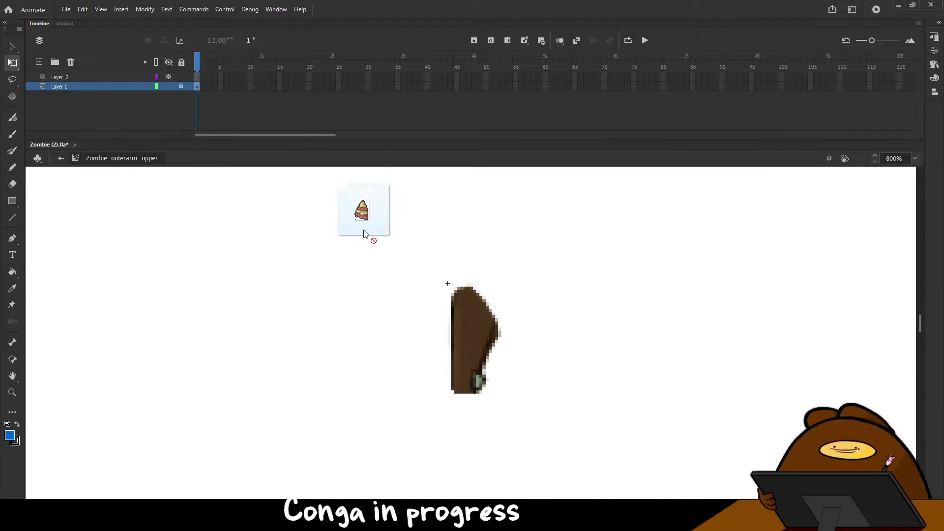
pyautogui.click(197, 78)
pyautogui.moveTo(539, 388); pyautogui.dragTo(447, 283)
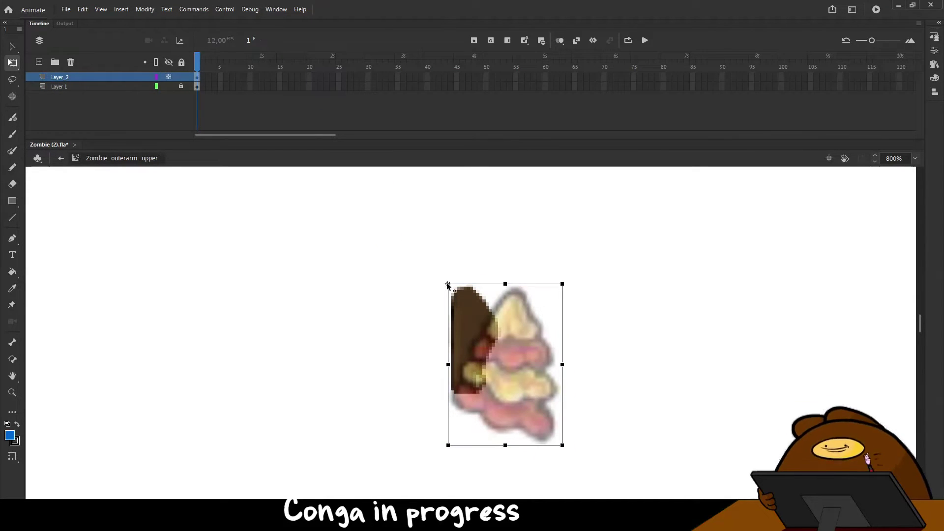
pyautogui.moveTo(562, 444); pyautogui.dragTo(491, 413)
pyautogui.hotkey('ctrl', 'z')
# - Move the ruffled sleeve over the old upper arm and set its transformation point at the shoulder
pyautogui.moveTo(404, 276); pyautogui.dragTo(471, 286)
pyautogui.moveTo(465, 309); pyautogui.dragTo(457, 312)
pyautogui.moveTo(396, 440); pyautogui.dragTo(412, 433)
pyautogui.moveTo(440, 384); pyautogui.dragTo(402, 425)
pyautogui.moveTo(417, 418); pyautogui.dragTo(372, 441)
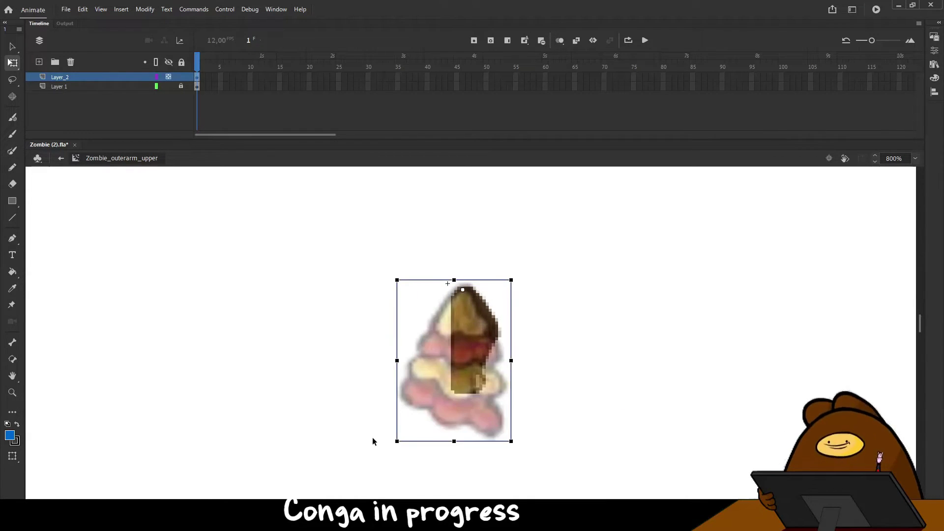
# - Delete Layer 1 from the Zombie_outerarm_upper symbol and move the ruffled sleeve slightly upward
pyautogui.click(70, 91)
pyautogui.click(71, 61)
pyautogui.click(61, 157)
pyautogui.doubleClick(486, 315)
pyautogui.moveTo(465, 314); pyautogui.dragTo(469, 294)
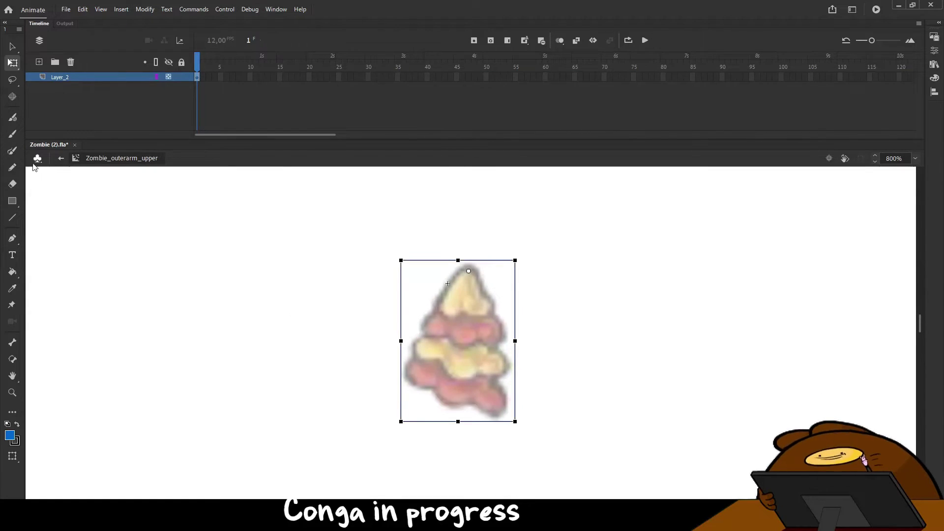
pyautogui.click(61, 158)
# - Move the Zombie_outerarm_upper layer up the stack and prepare a transparent layer inside the lower outer arm symbol
pyautogui.moveTo(75, 115); pyautogui.dragTo(82, 86)
pyautogui.rightClick(480, 371)
pyautogui.click(500, 379)
pyautogui.rightClick(69, 77)
pyautogui.click(89, 120)
pyautogui.click(85, 87)
pyautogui.click(83, 78)
# - Paste the redrawn lower arm onto the new layer, align it, scale it down and fine-tune its position
pyautogui.hotkey('ctrl', 'v')
pyautogui.moveTo(517, 365); pyautogui.dragTo(485, 326)
pyautogui.click(62, 158)
pyautogui.hotkey('ctrl', 'e')
pyautogui.click(61, 159)
pyautogui.hotkey('ctrl', 'e')
pyautogui.click(506, 354)
pyautogui.moveTo(543, 396); pyautogui.dragTo(531, 381)
pyautogui.moveTo(489, 340); pyautogui.dragTo(489, 349)
pyautogui.click(61, 158)
# - Scale the ruffled sleeve down inside the Zombie_outerarm_upper symbol and check it in the scene's animation
pyautogui.rightClick(489, 293)
pyautogui.click(520, 377)
pyautogui.moveTo(445, 379); pyautogui.dragTo(449, 369)
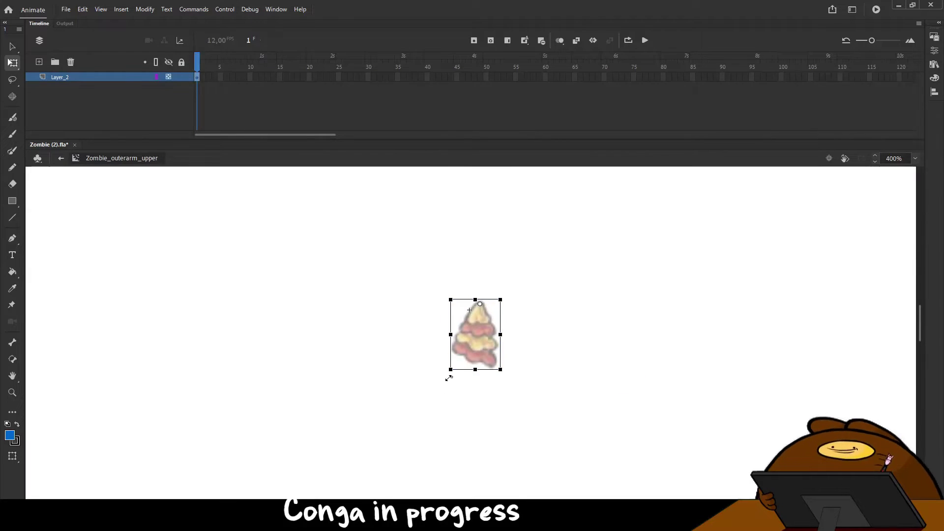
pyautogui.click(61, 159)
pyautogui.moveTo(197, 61); pyautogui.dragTo(274, 101)
# - Fine-tune the ruffled sleeve's vertical position inside the Zombie_outerarm_upper symbol and check it in the scene's animation
pyautogui.click(487, 359)
pyautogui.click(482, 305)
pyautogui.rightClick(482, 305)
pyautogui.click(512, 379)
pyautogui.click(61, 159)
pyautogui.rightClick(468, 315)
pyautogui.click(489, 356)
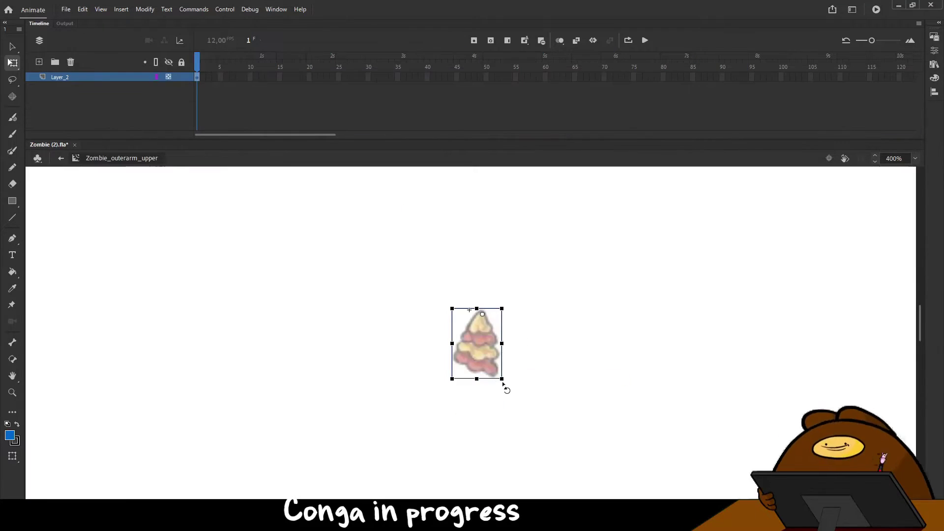
pyautogui.click(60, 158)
pyautogui.moveTo(197, 61); pyautogui.dragTo(195, 183)
pyautogui.rightClick(473, 314)
pyautogui.click(492, 379)
pyautogui.click(61, 158)
# - Paste the ruffled sleeve onto a new transparent layer inside the Zombie_innerarm_upper symbol and rotate it over the old brown sleeve
pyautogui.click(447, 320)
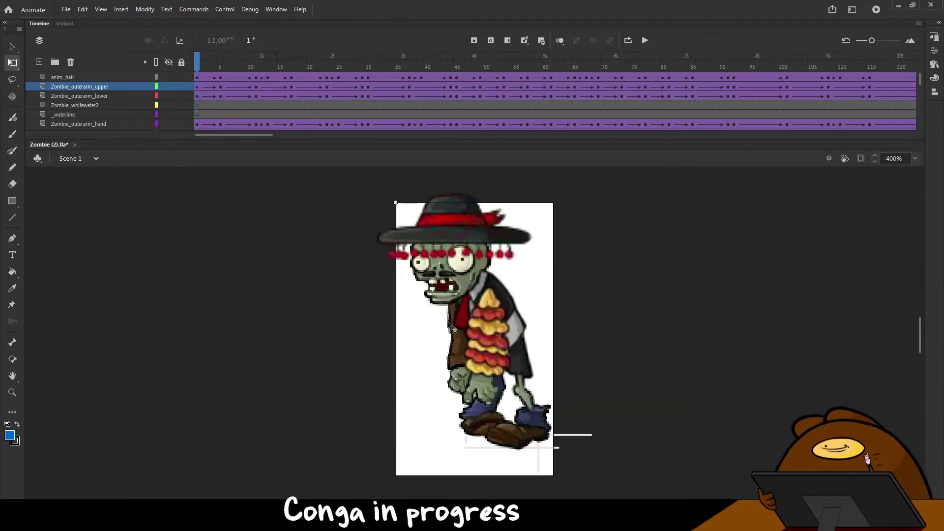
pyautogui.rightClick(448, 323)
pyautogui.click(486, 377)
pyautogui.click(196, 84)
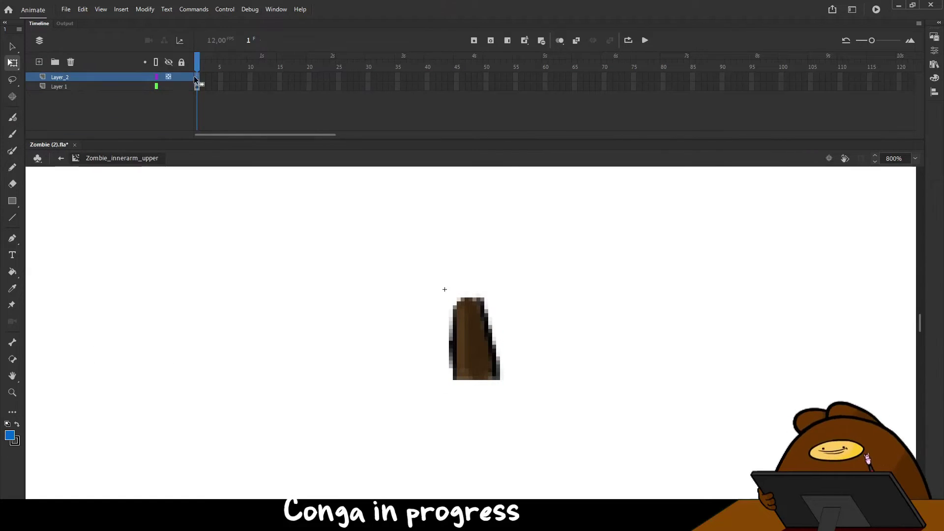
pyautogui.hotkey('ctrl', 'v')
pyautogui.moveTo(470, 375); pyautogui.dragTo(481, 366)
pyautogui.moveTo(522, 427); pyautogui.dragTo(553, 408)
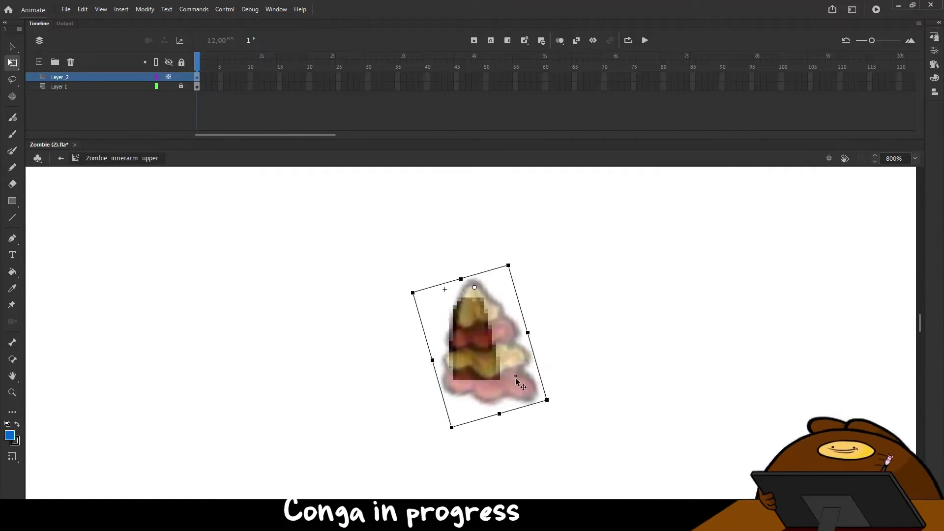
# - Nudge the inner arm's ruffled sleeve upward, reduce its tilt and return to the scene
pyautogui.moveTo(514, 378); pyautogui.dragTo(507, 371)
pyautogui.rightClick(505, 371)
pyautogui.moveTo(536, 196)
pyautogui.click(693, 299)
pyautogui.click(60, 158)
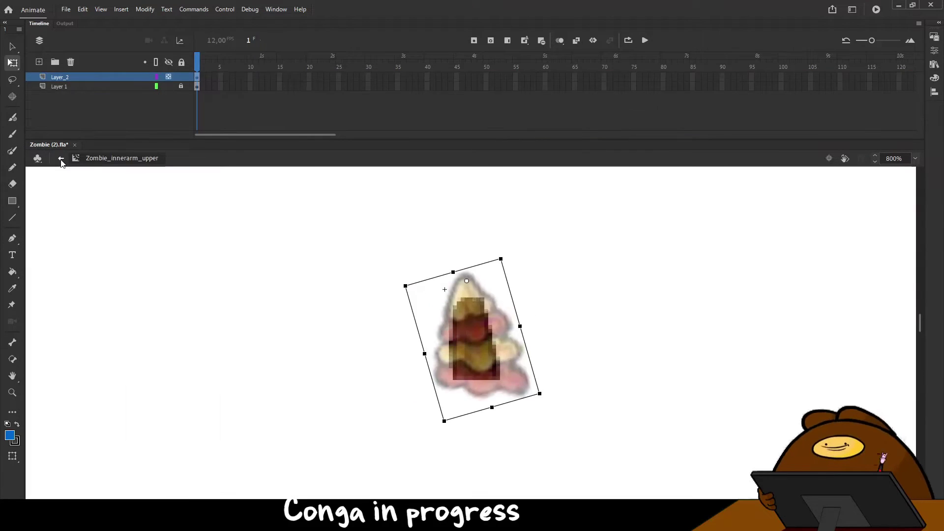
pyautogui.click(60, 158)
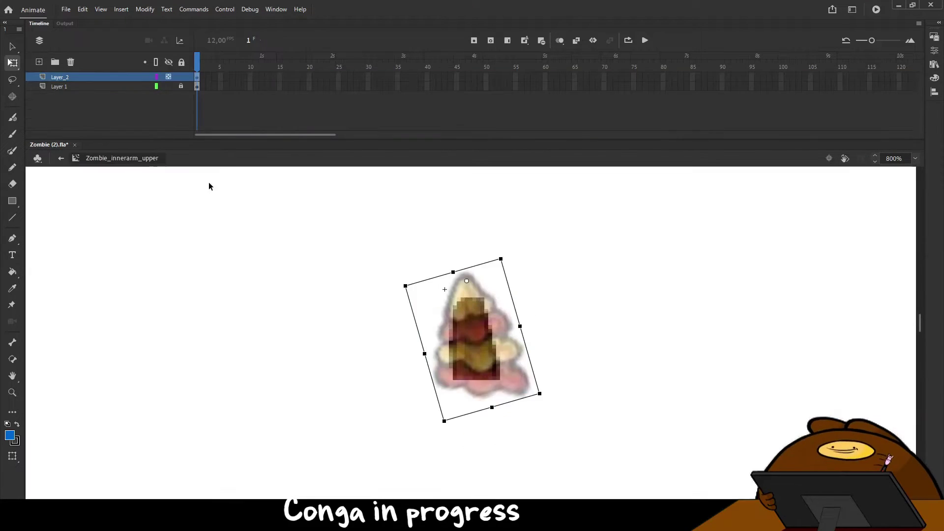
pyautogui.moveTo(540, 395); pyautogui.dragTo(527, 418)
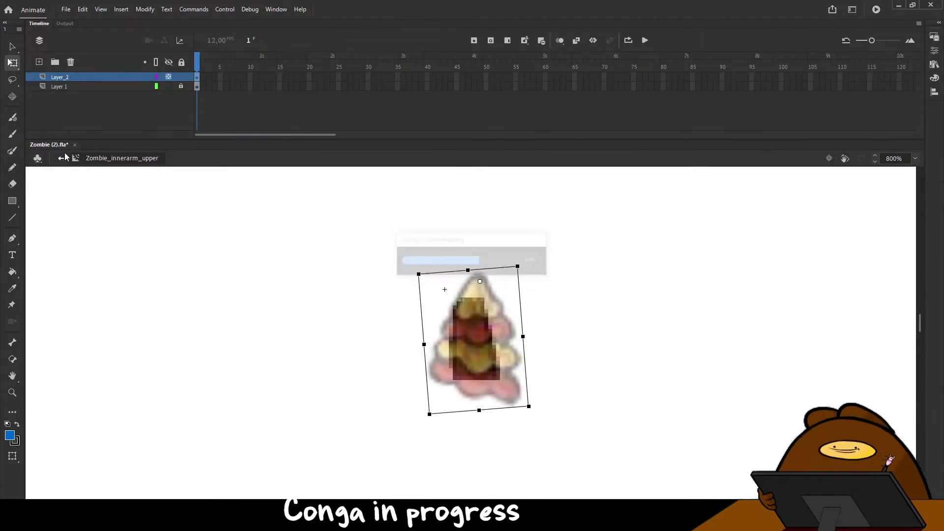
pyautogui.click(60, 158)
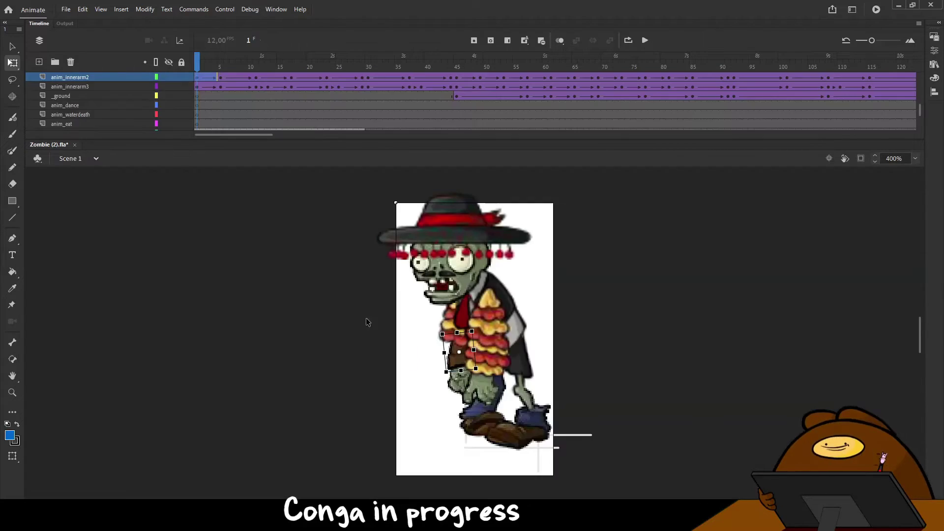
# - Place the redrawn ruffled lower arm over the old forearm on a new layer inside the Zombie_innerarm_lower symbol
pyautogui.rightClick(497, 379)
pyautogui.click(530, 378)
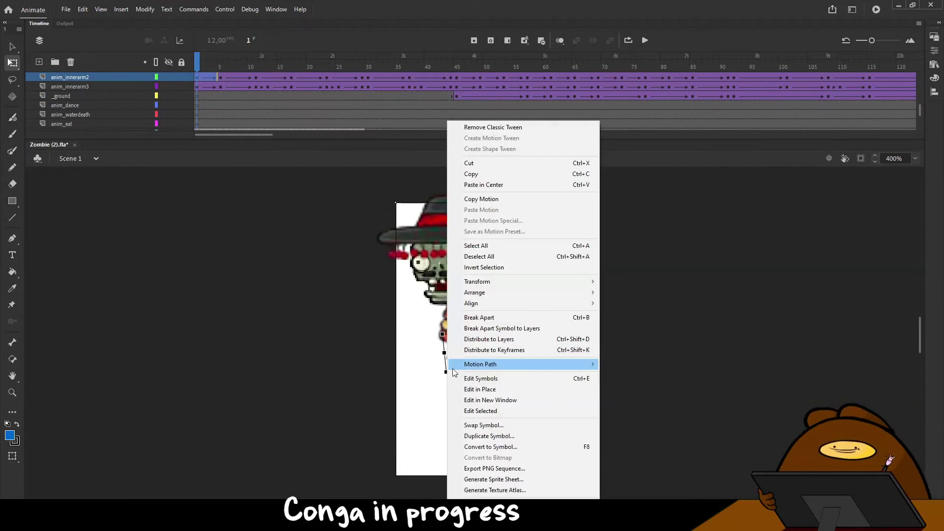
pyautogui.click(530, 379)
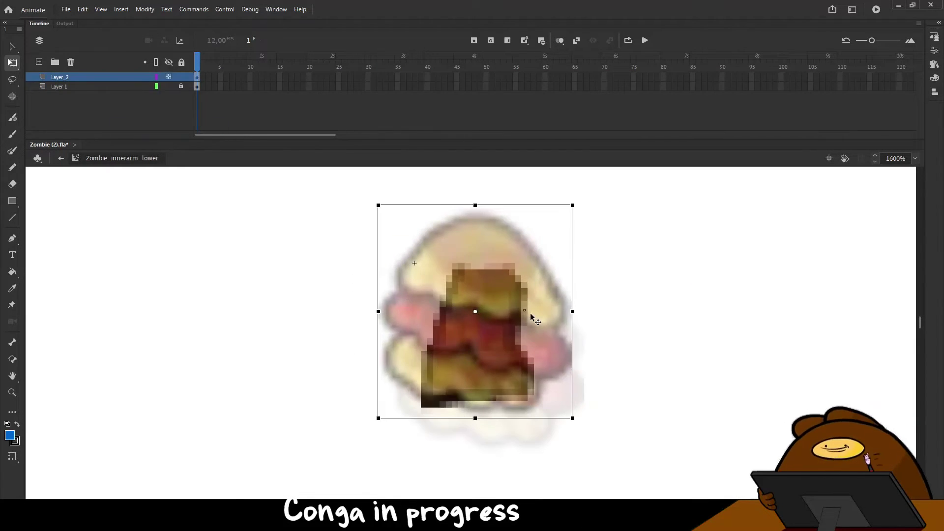
pyautogui.click(61, 158)
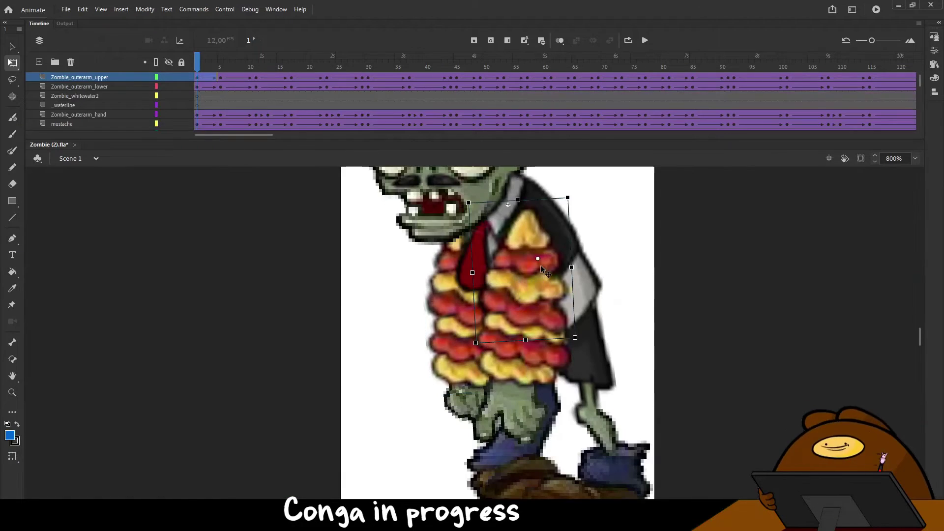
# - Adjust the sleeve in Zombie_outerarm_upper, and move up and scale down the artwork in Zombie_outerarm_lower
pyautogui.rightClick(541, 264)
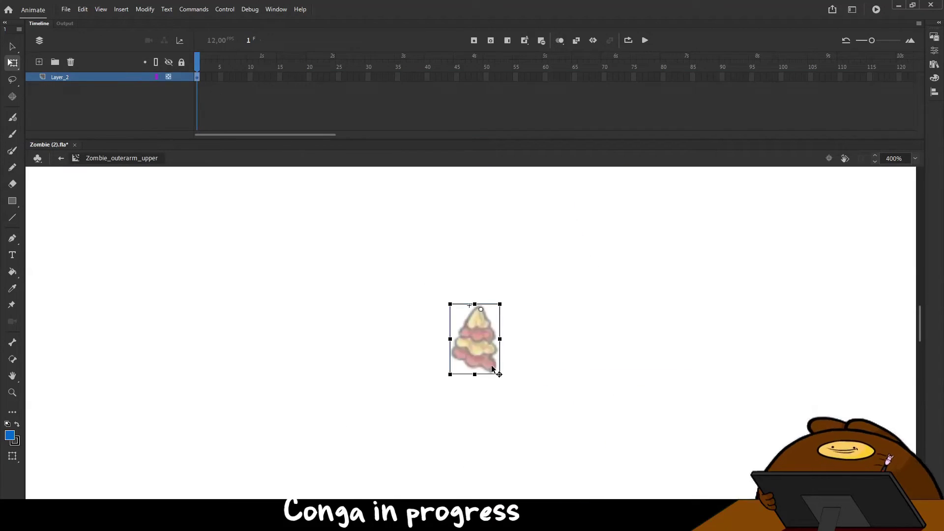
pyautogui.moveTo(493, 369); pyautogui.dragTo(525, 405)
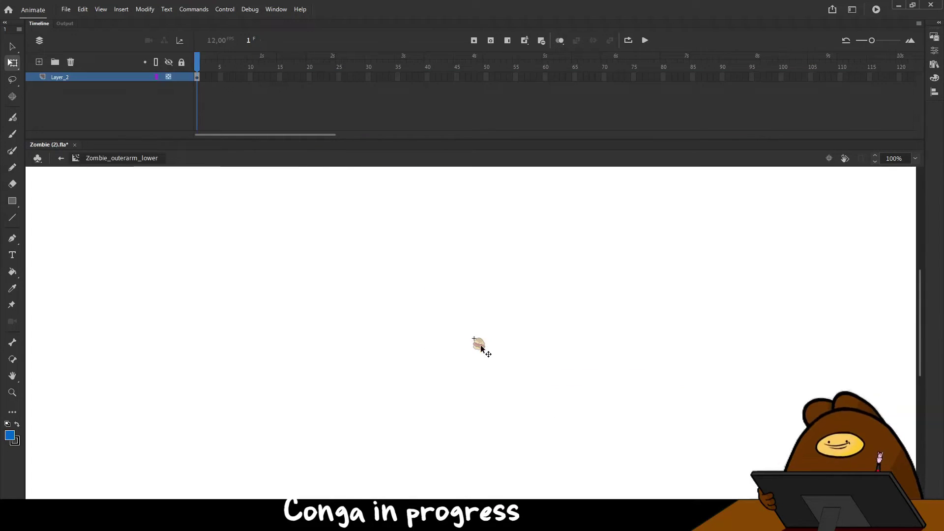
pyautogui.click(481, 346)
pyautogui.scroll(3, 480, 345)
pyautogui.moveTo(477, 309); pyautogui.dragTo(479, 299)
pyautogui.moveTo(523, 381); pyautogui.dragTo(516, 370)
pyautogui.click(61, 158)
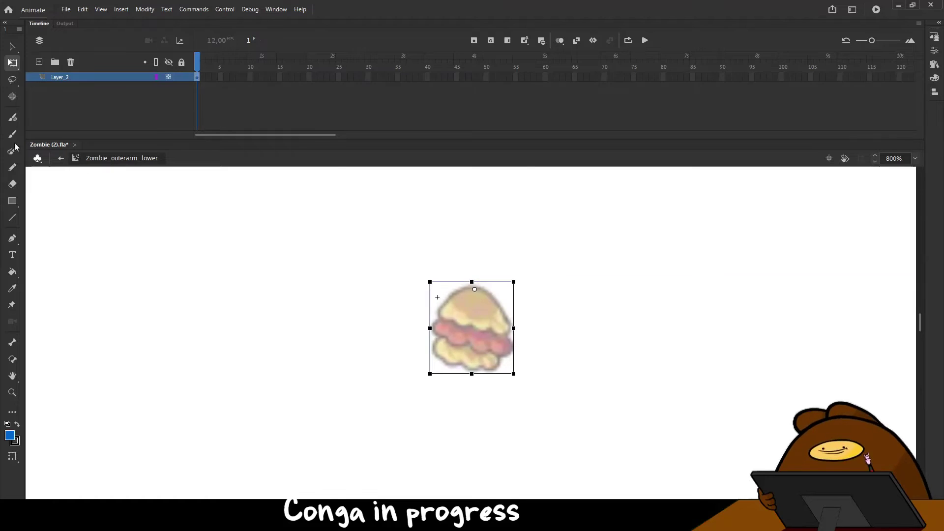
# - Reposition the hand inside the Zombie_outerarm_hand symbol to meet the shortened sleeve and check it across the scene's animation
pyautogui.doubleClick(214, 227)
pyautogui.click(406, 77)
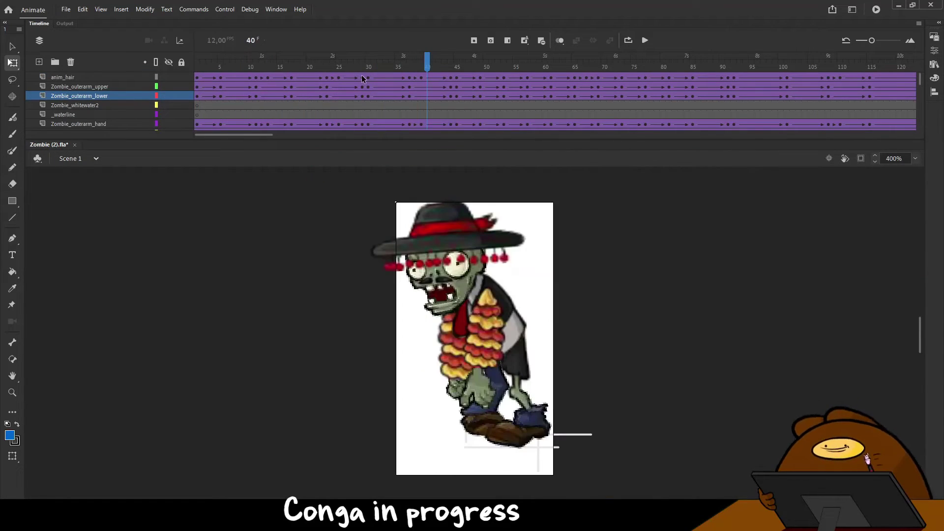
pyautogui.click(484, 393)
pyautogui.moveTo(428, 66); pyautogui.dragTo(107, 78)
pyautogui.rightClick(480, 400)
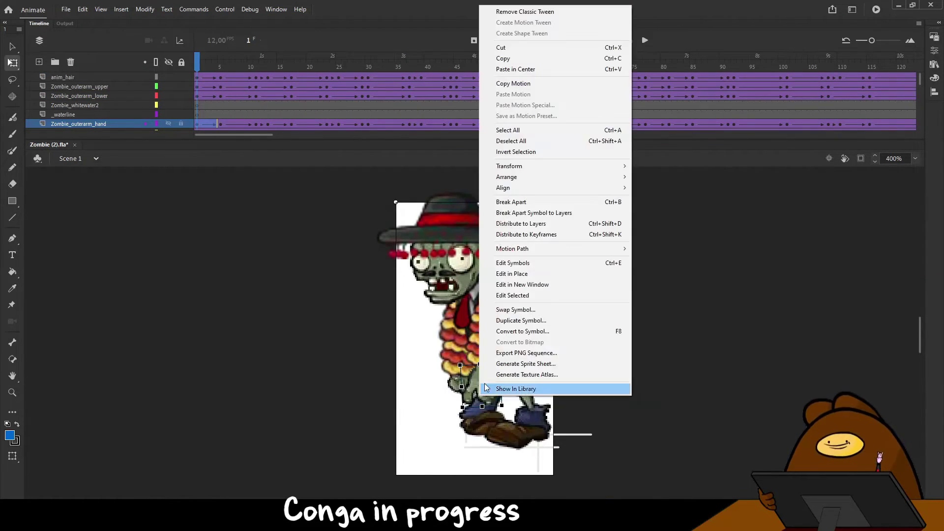
pyautogui.click(497, 264)
pyautogui.click(61, 158)
pyautogui.moveTo(229, 70); pyautogui.dragTo(2, 96)
# - Scale the ruffled sleeve down inside the Zombie_innerarm_upper symbol and check it in the scene
pyautogui.rightClick(445, 327)
pyautogui.click(468, 390)
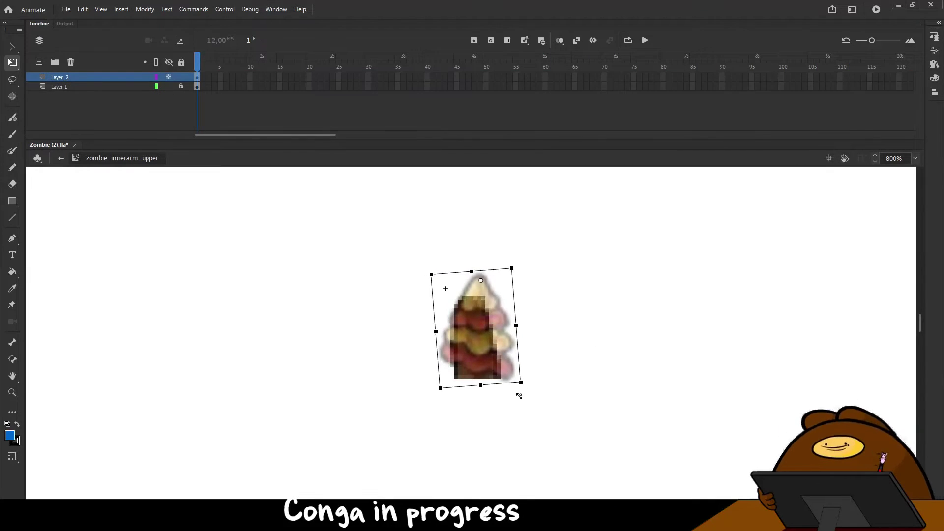
pyautogui.doubleClick(154, 255)
pyautogui.click(449, 352)
pyautogui.rightClick(440, 374)
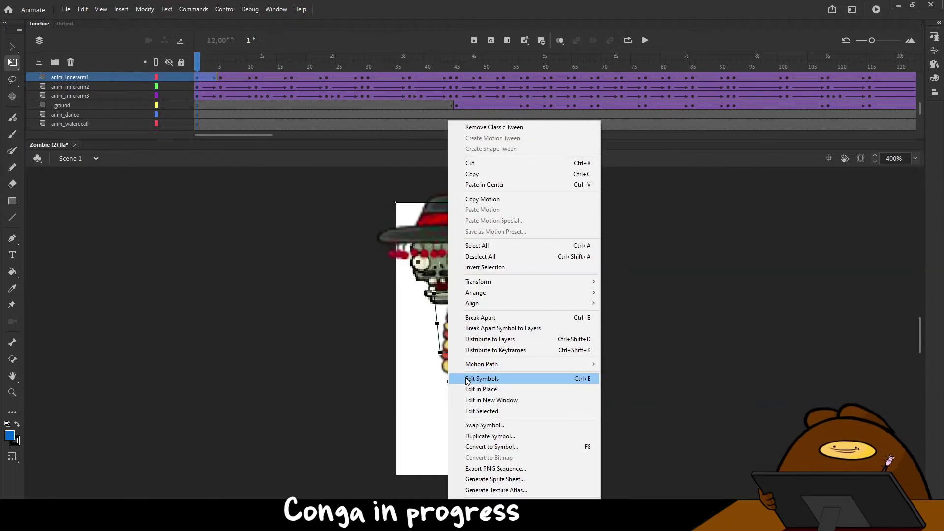
pyautogui.click(472, 378)
pyautogui.click(61, 158)
# - Delete Layer 1 with the old sleeve from the Zombie_innerarm_upper symbol and return to the scene
pyautogui.rightClick(455, 348)
pyautogui.rightClick(443, 352)
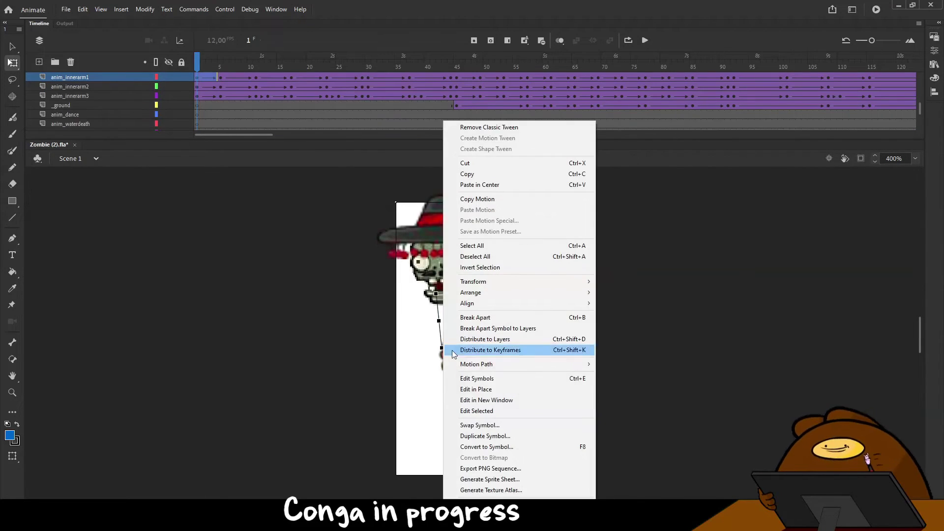
pyautogui.click(472, 377)
pyautogui.click(60, 87)
pyautogui.click(70, 61)
pyautogui.click(61, 158)
pyautogui.click(445, 367)
pyautogui.rightClick(445, 367)
pyautogui.click(465, 426)
pyautogui.click(578, 193)
# - Move the ruffled lower arm slightly up and scale it down inside the Zombie_innerarm_lower symbol
pyautogui.rightClick(447, 366)
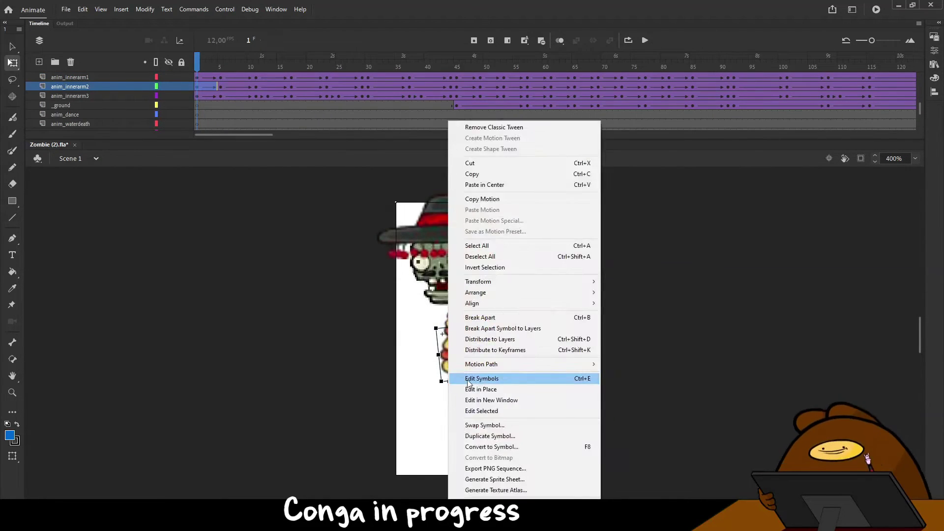
pyautogui.click(467, 380)
pyautogui.moveTo(353, 418)
pyautogui.mouseDown()
pyautogui.moveTo(351, 392)
pyautogui.moveTo(352, 404)
pyautogui.mouseUp()
pyautogui.moveTo(402, 444); pyautogui.dragTo(397, 436)
pyautogui.click(61, 159)
pyautogui.rightClick(449, 355)
pyautogui.click(475, 380)
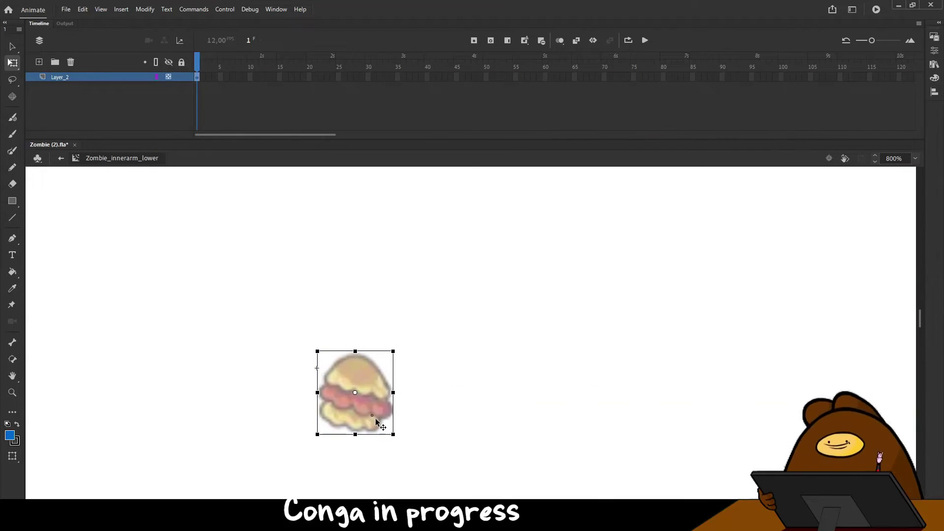
pyautogui.doubleClick(82, 183)
# - Move the hand up inside the Zombie_innerarm_hand symbol and check it in the scene's animation
pyautogui.rightClick(455, 382)
pyautogui.click(475, 362)
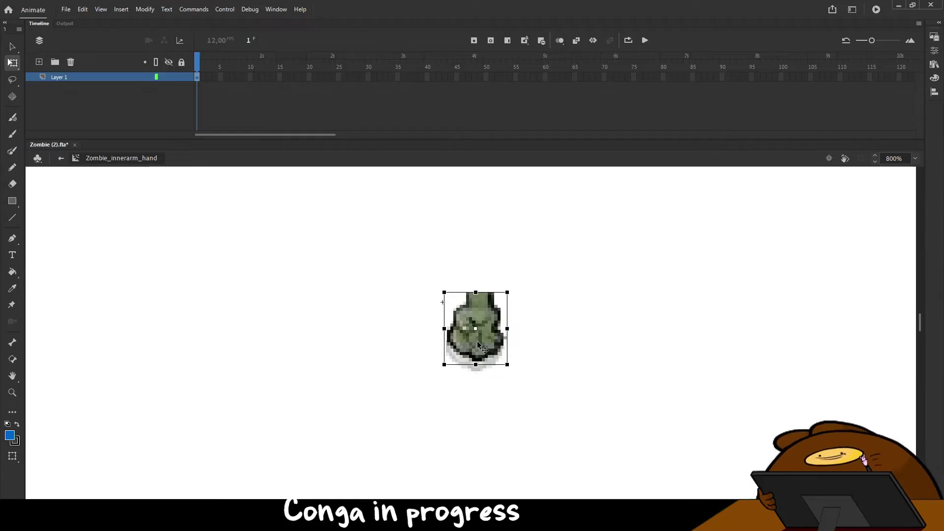
pyautogui.moveTo(477, 340); pyautogui.dragTo(476, 338)
pyautogui.click(61, 159)
pyautogui.moveTo(238, 67); pyautogui.dragTo(3, 180)
# - Paste the redrawn bare leg onto a new layer inside the Zombie_outerleg_lower symbol, then scale and rotate it over the old leg
pyautogui.click(533, 425)
pyautogui.rightClick(529, 426)
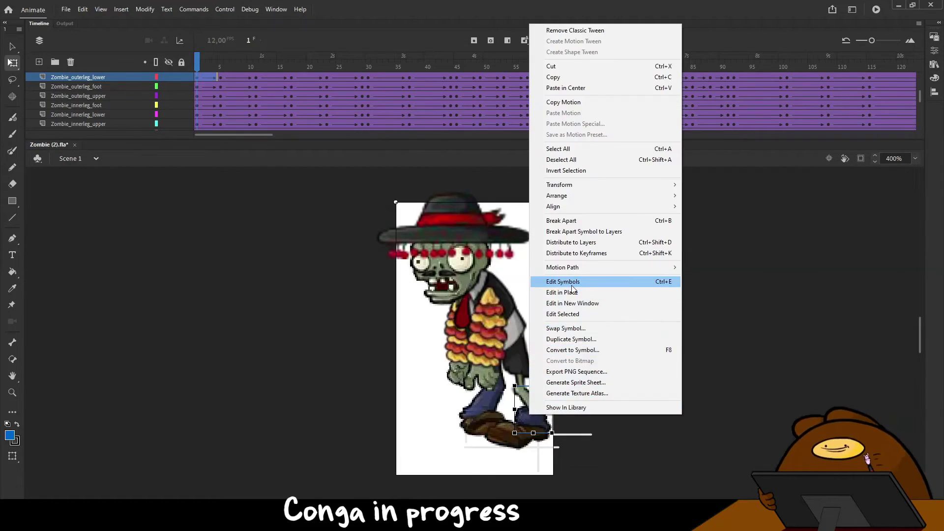
pyautogui.click(602, 282)
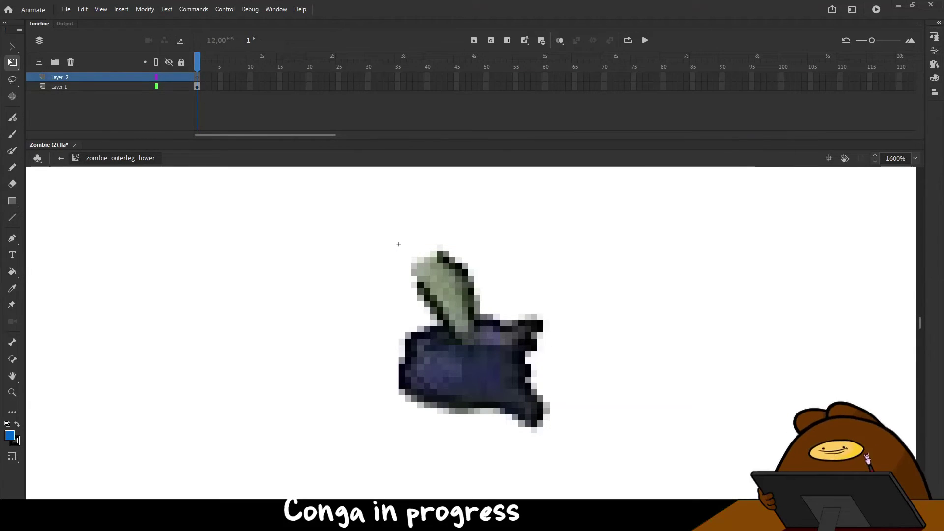
pyautogui.hotkey('ctrl', 'shift', 'v')
pyautogui.rightClick(482, 344)
pyautogui.moveTo(553, 335)
pyautogui.click(654, 438)
pyautogui.moveTo(487, 344); pyautogui.dragTo(480, 336)
pyautogui.moveTo(549, 434); pyautogui.dragTo(527, 409)
pyautogui.moveTo(537, 269); pyautogui.dragTo(487, 296)
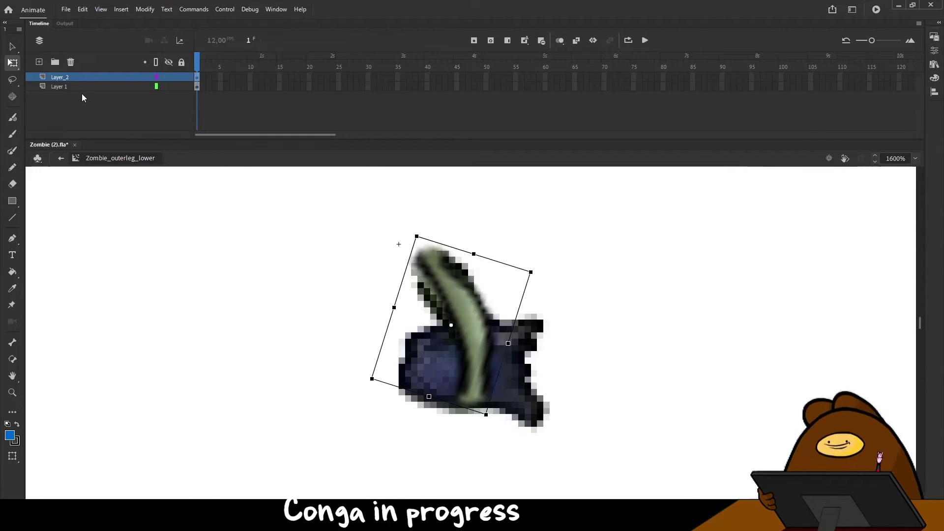
# - Delete Layer 1 from the Zombie_outerleg_lower symbol and move the Zombie_outerleg_lower layer below Zombie_outerleg_upper in the scene
pyautogui.click(78, 86)
pyautogui.click(71, 62)
pyautogui.click(61, 158)
pyautogui.moveTo(83, 77); pyautogui.dragTo(88, 101)
# - In Clip Studio Paint, redraw the shoe's ankle opening with the Mechanical pencil, save it as Zombie_conga_outerleg_foot.png and return to Animate
pyautogui.click(532, 426)
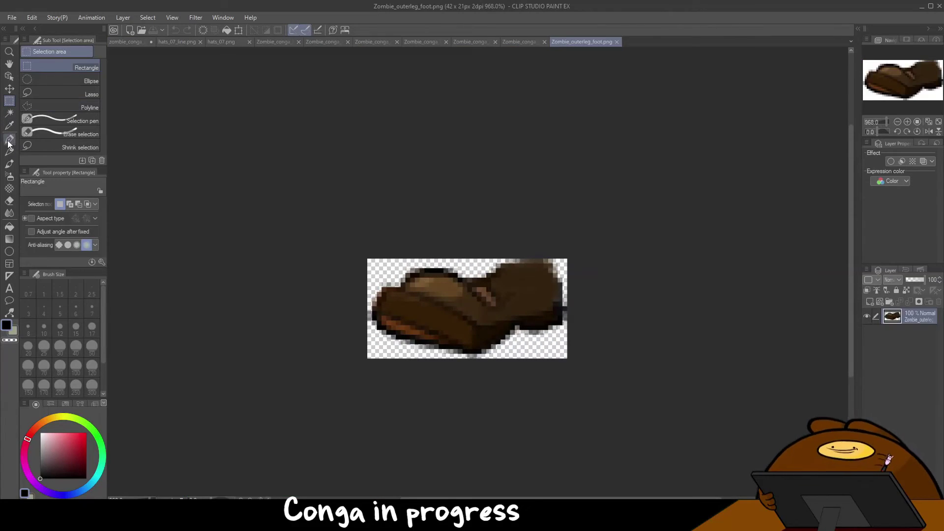
pyautogui.press('p')
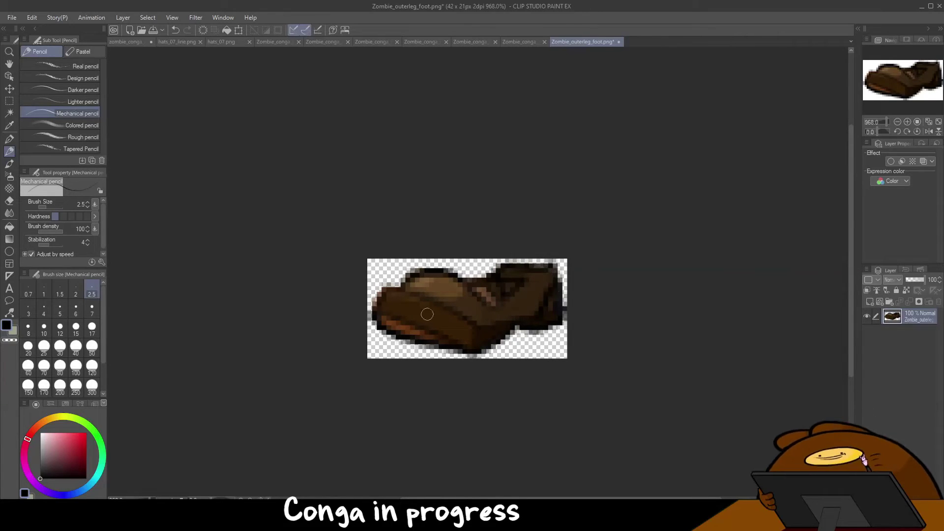
pyautogui.hotkey('ctrl', 'shift', 's')
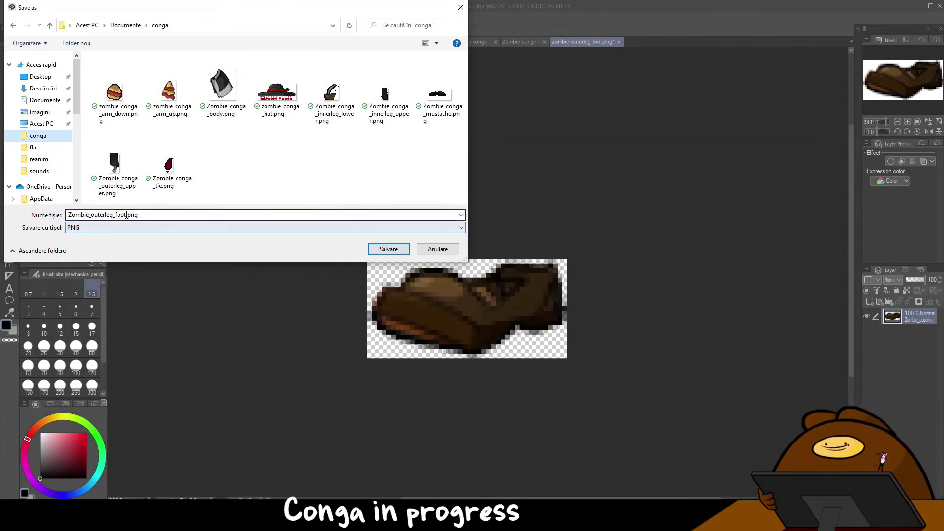
pyautogui.write('_conga')
pyautogui.click(376, 250)
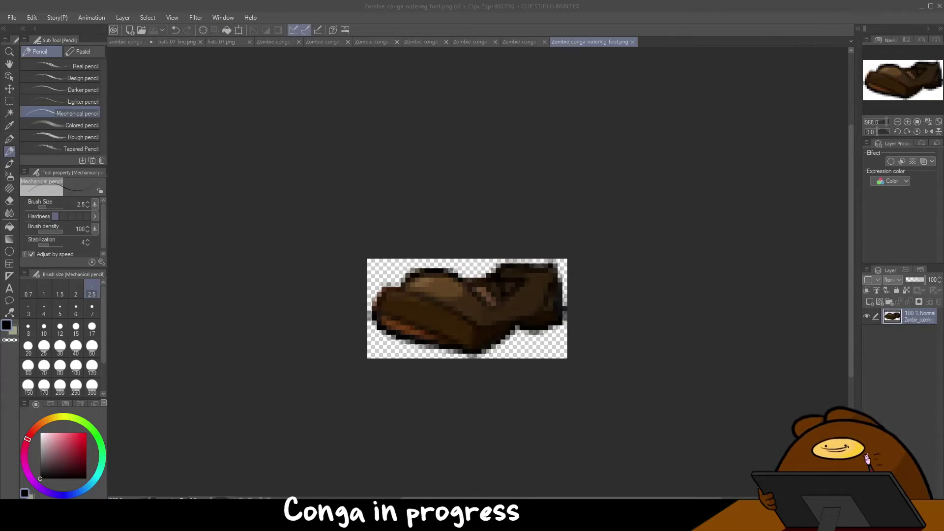
pyautogui.hotkey('alt', 'Tab')
pyautogui.rightClick(532, 442)
pyautogui.click(553, 355)
pyautogui.press('Escape')
# - Paste the redrawn shoe in place onto a new transparent layer inside the Zombie_outerleg_foot symbol
pyautogui.rightClick(506, 429)
pyautogui.click(536, 297)
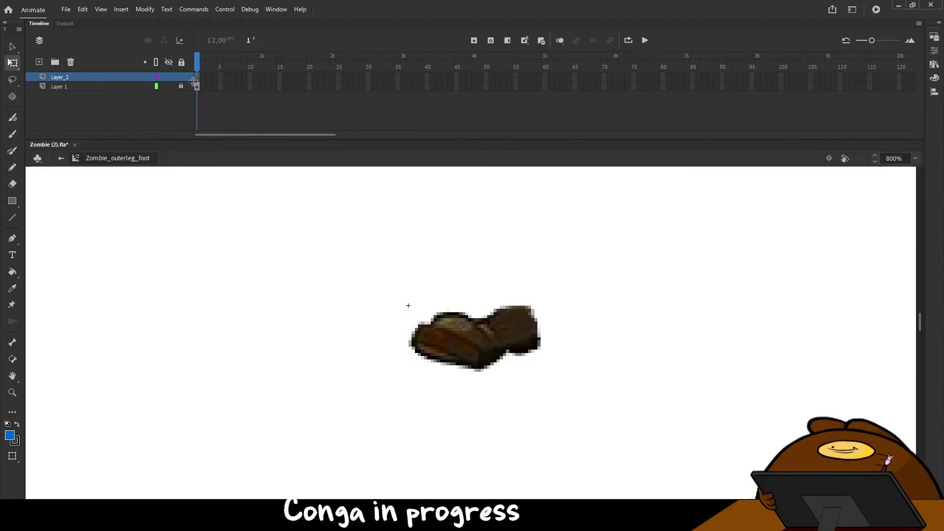
pyautogui.hotkey('ctrl', 'shift', 'v')
pyautogui.rightClick(102, 84)
pyautogui.click(133, 123)
pyautogui.click(108, 77)
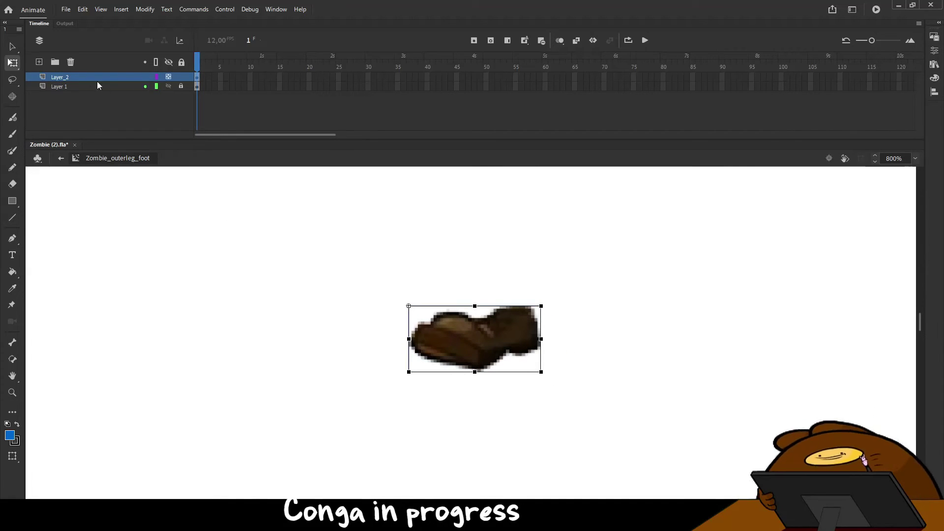
# - Remove the old shoe's Layer 1 from the Zombie_outerleg_foot symbol and check the new shoe in the scene's animation
pyautogui.click(61, 159)
pyautogui.rightClick(534, 433)
pyautogui.click(557, 304)
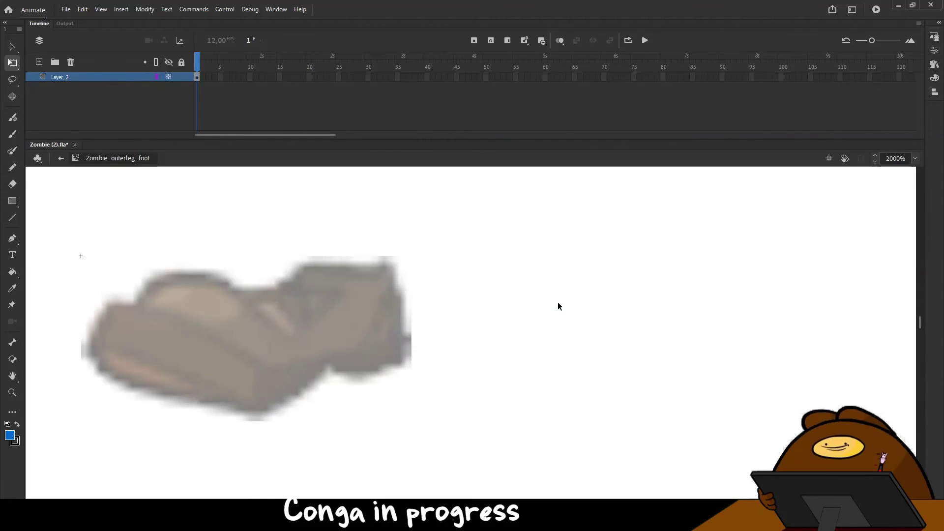
pyautogui.click(61, 158)
pyautogui.moveTo(246, 67); pyautogui.dragTo(94, 112)
# - Toggle the visibility of the Zombie_innerleg_lower and Zombie_innerleg_upper layers to inspect the inner leg parts
pyautogui.click(470, 406)
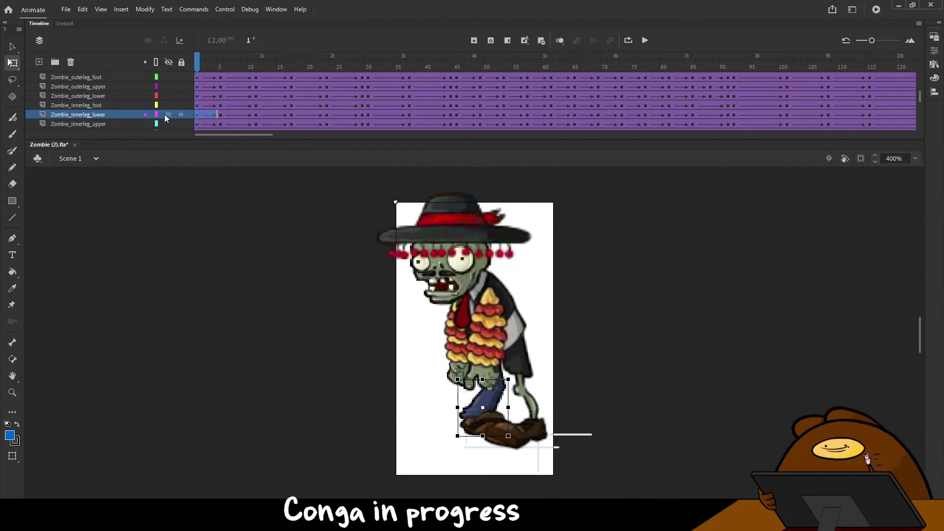
pyautogui.keyDown('alt'); pyautogui.click(168, 114); pyautogui.keyUp('alt')
pyautogui.click(169, 114)
pyautogui.click(168, 123)
pyautogui.rightClick(489, 396)
pyautogui.click(530, 312)
pyautogui.click(569, 190)
# - Paste the redrawn lower inner leg in place onto a new transparent layer inside the Zombie_innerleg_lower symbol, keeping Layer 1 locked
pyautogui.rightClick(493, 397)
pyautogui.click(524, 265)
pyautogui.click(39, 62)
pyautogui.click(181, 86)
pyautogui.rightClick(111, 85)
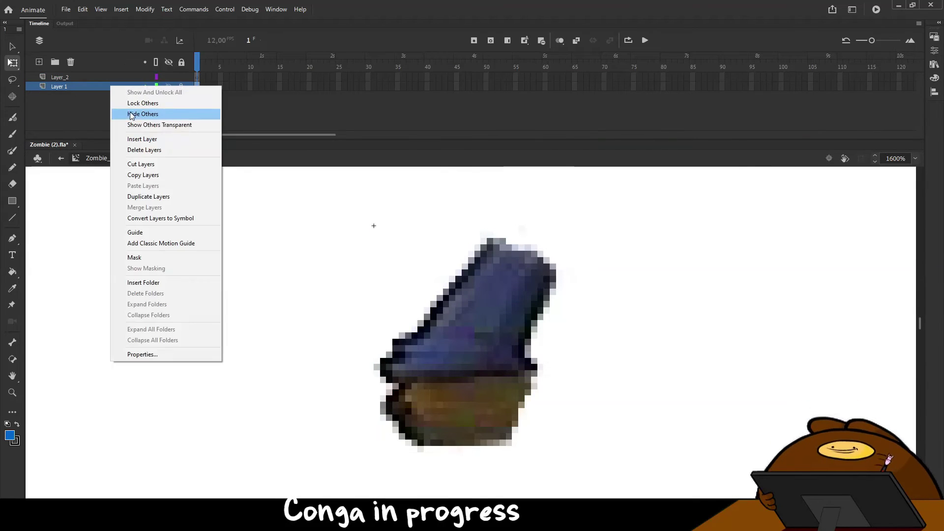
pyautogui.click(126, 124)
pyautogui.click(113, 77)
pyautogui.hotkey('ctrl', 'shift', 'v')
# - Scale the new lower leg down from its upper-left corner to match the old artwork, remove Layer 1 and return to the scene
pyautogui.moveTo(499, 367); pyautogui.dragTo(372, 223)
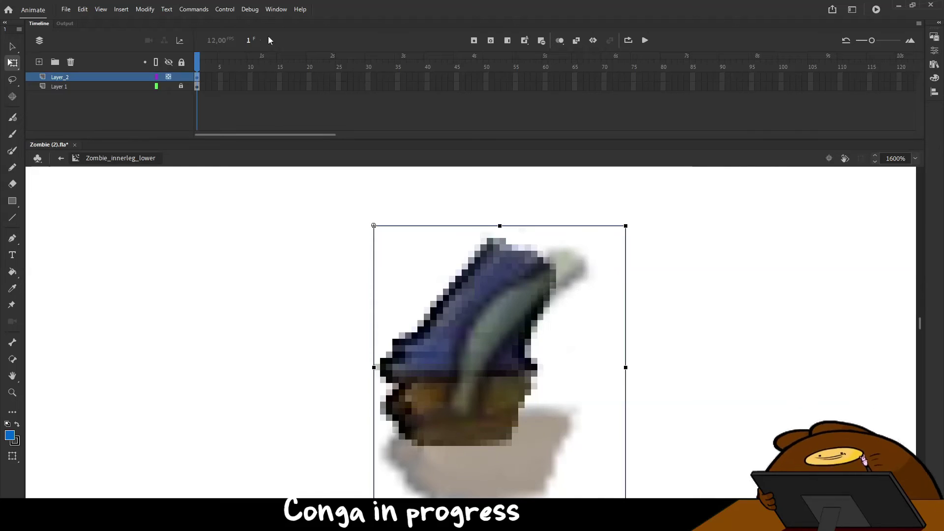
pyautogui.scroll(-3, 560, 391)
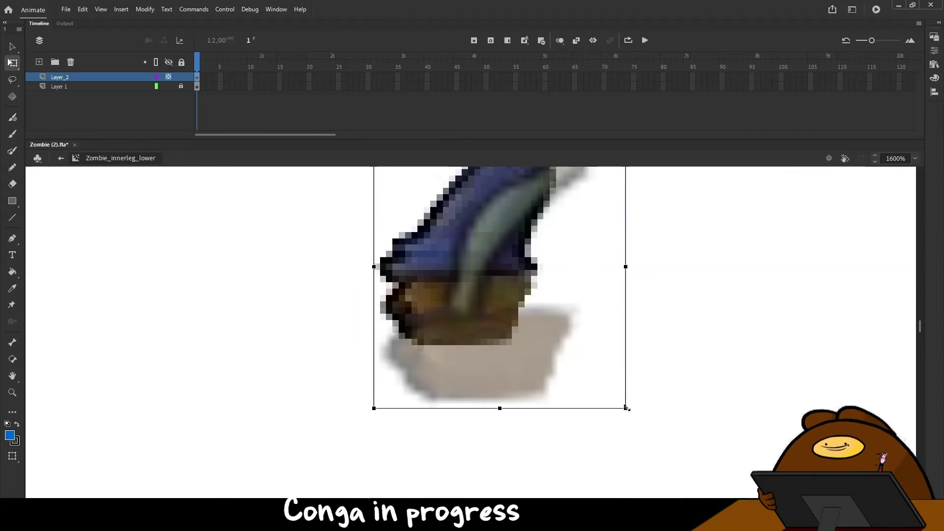
pyautogui.moveTo(626, 408); pyautogui.dragTo(566, 356)
pyautogui.click(79, 86)
pyautogui.click(71, 62)
pyautogui.click(61, 158)
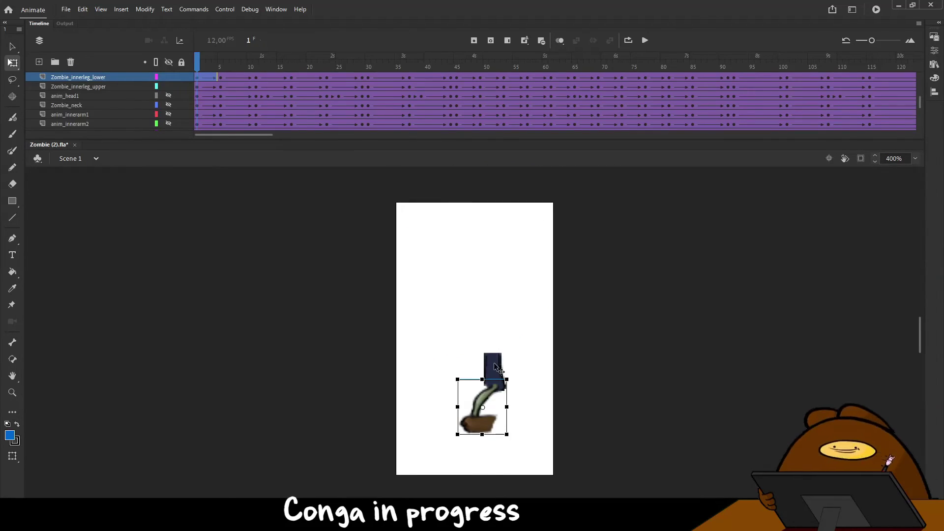
# - Move the Zombie_innerleg_upper layer above Zombie_innerleg_lower and paste the redrawn upper leg in place onto a new transparent layer inside its symbol
pyautogui.moveTo(86, 88); pyautogui.dragTo(84, 74)
pyautogui.rightClick(495, 368)
pyautogui.click(531, 425)
pyautogui.press('Escape')
pyautogui.rightClick(495, 368)
pyautogui.click(516, 377)
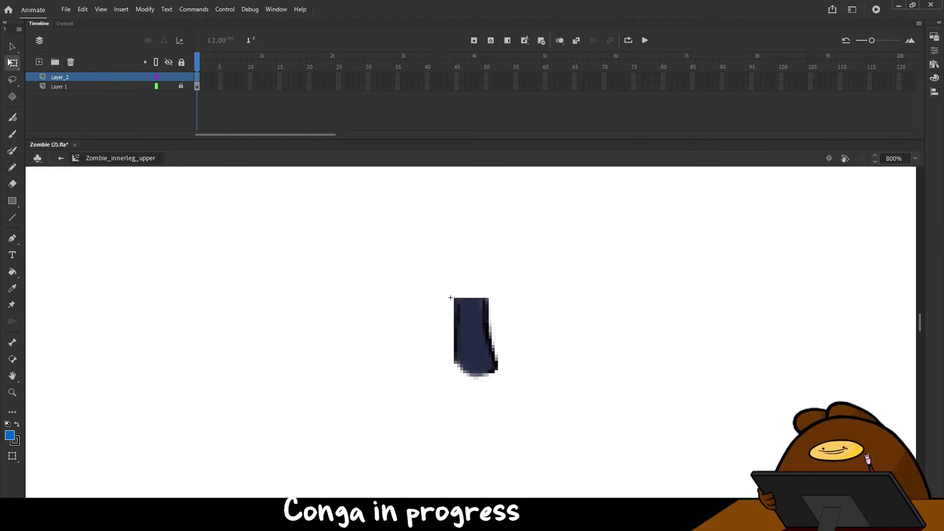
pyautogui.hotkey('ctrl', 'shift', 'v')
pyautogui.keyDown('shift'); pyautogui.click(168, 77); pyautogui.keyUp('shift')
# - Shrink the new upper leg from its upper-left corner to the old artwork's size, delete Layer 1 and go back to the scene
pyautogui.click(481, 354)
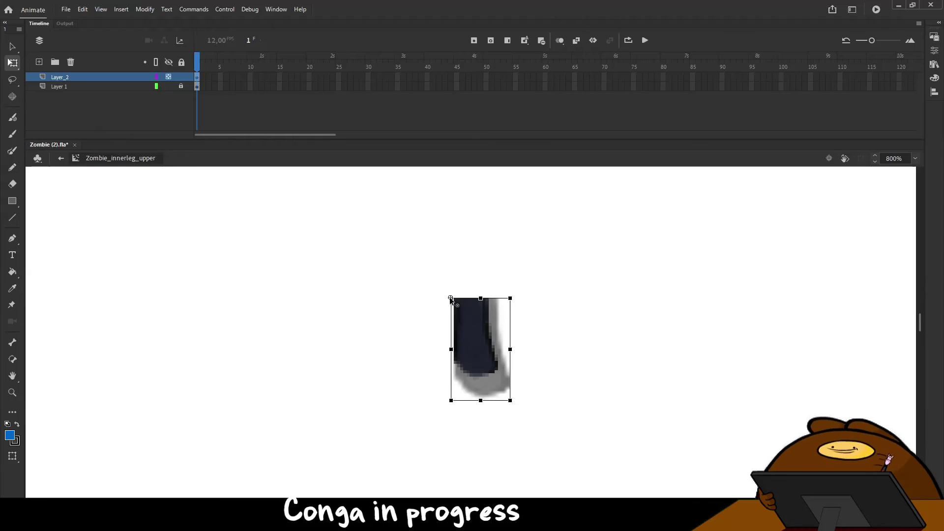
pyautogui.moveTo(509, 399); pyautogui.dragTo(498, 379)
pyautogui.click(74, 86)
pyautogui.click(71, 63)
pyautogui.click(61, 158)
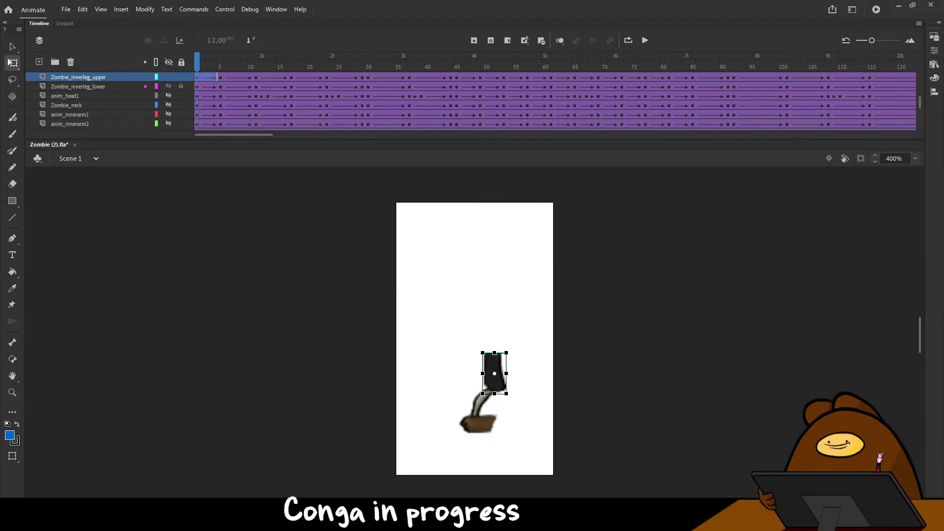
# - Show all layers again and scrub the scene's timeline to frame 455 to check the new inner leg in the animation
pyautogui.click(168, 61)
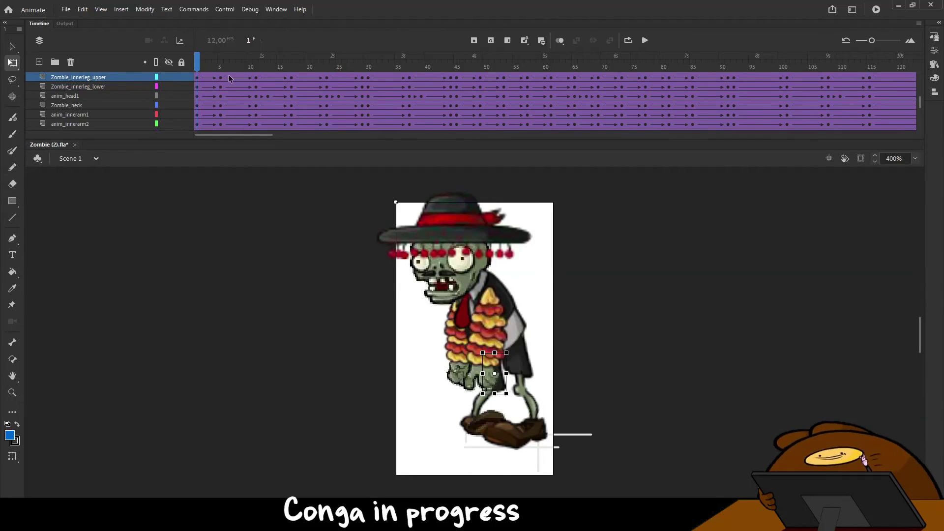
pyautogui.moveTo(225, 67); pyautogui.dragTo(400, 195)
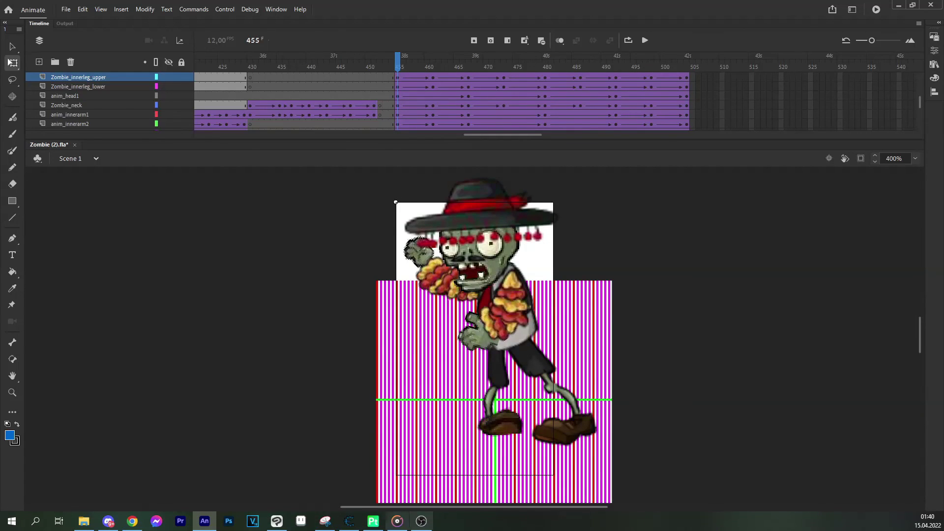